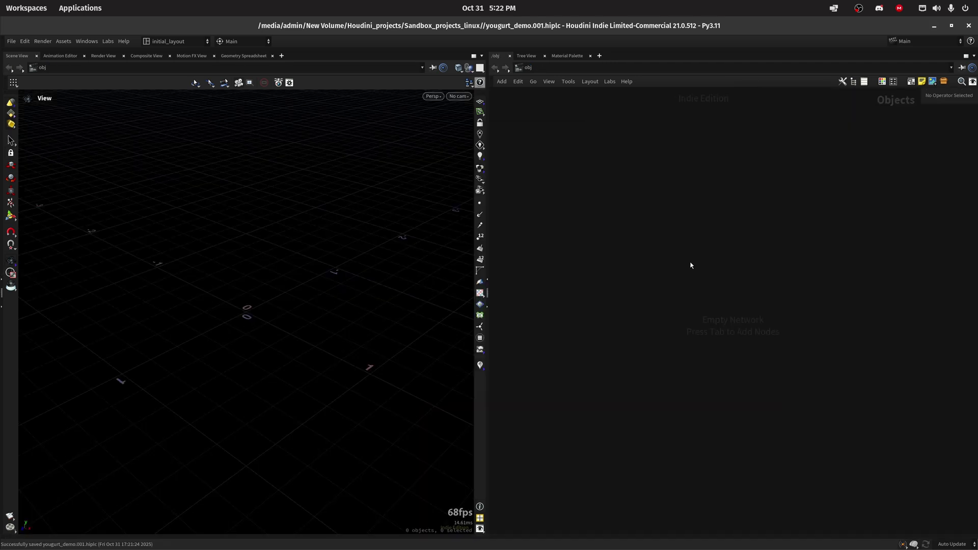
Step: Create a Geometry object in the empty object network and enter it
click(691, 268)
key(Tab)
text(geo)
key(Return)
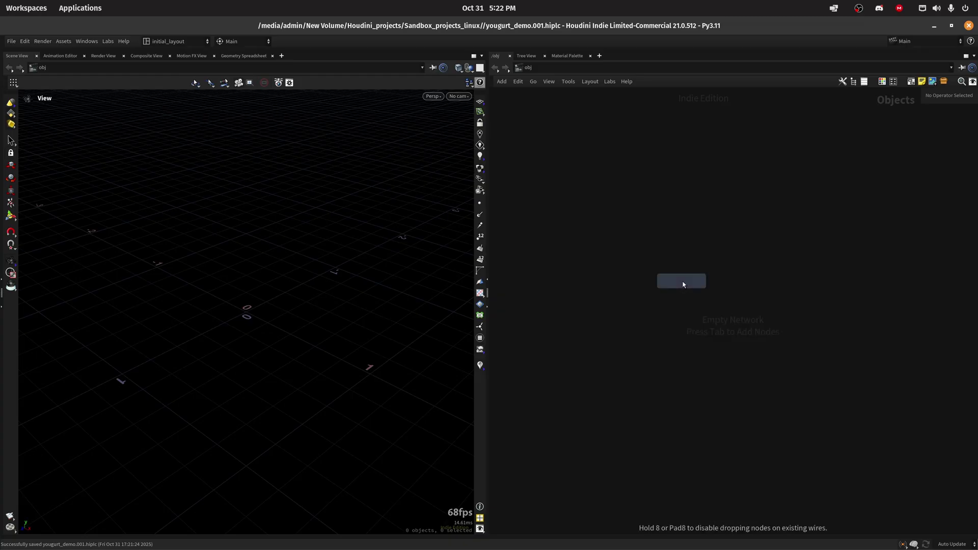
click(683, 285)
double_click(683, 284)
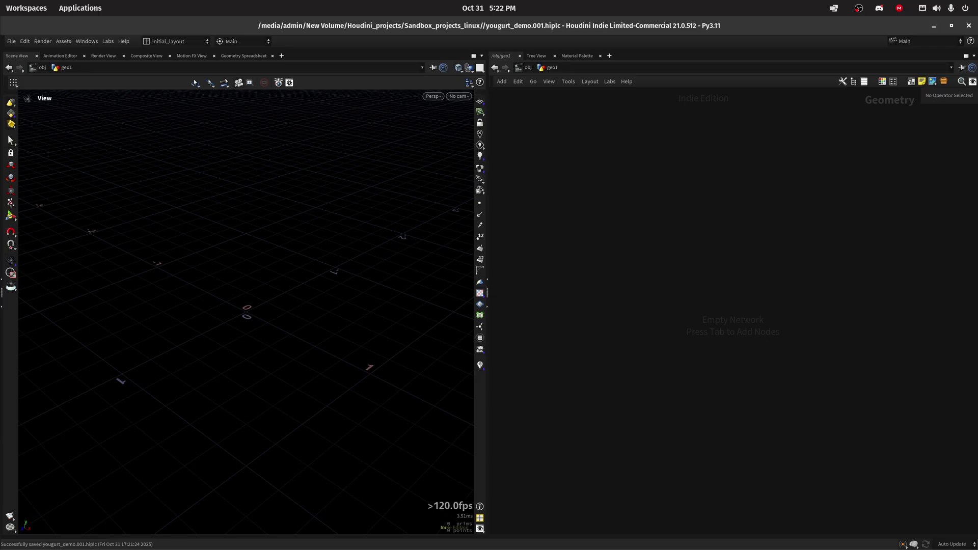
Step: Add a Grid node to the geometry network and frame it in the viewport
key(Tab)
text(grid)
key(Return)
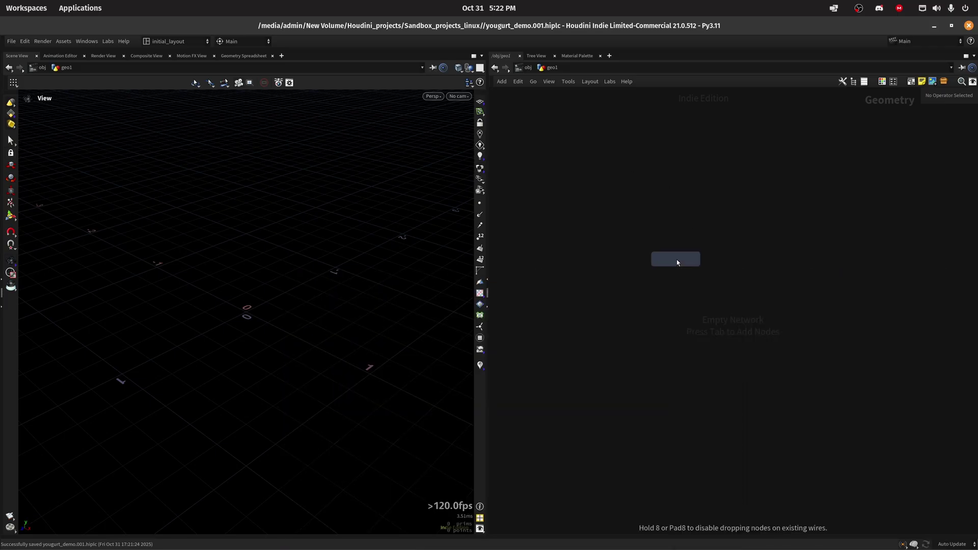
click(676, 258)
key(h)
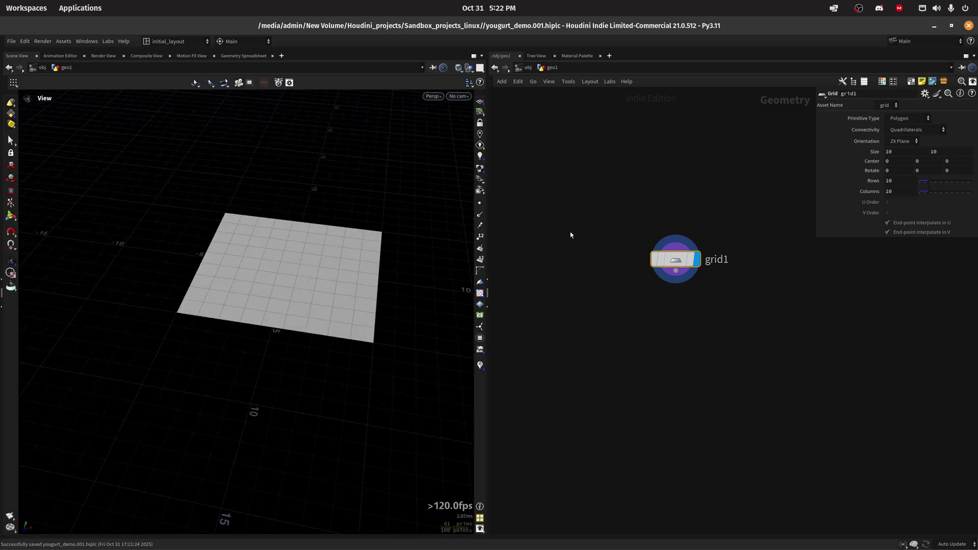
Step: Set the grid's size to 1 by 1
click(899, 153)
text(1)
key(Tab)
text(1)
Step: Set the grid to 2 rows and 2 columns
key(Tab)
key(Tab)
key(Tab)
key(Tab)
key(Tab)
key(Tab)
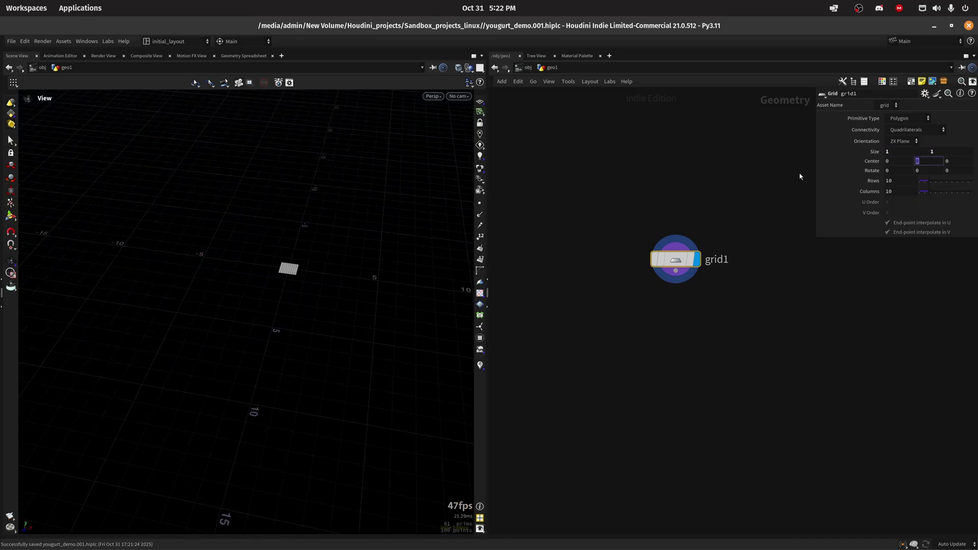
key(Tab)
text(2)
key(Tab)
text(2)
key(Return)
key(f)
mouse_move(279, 312)
mouse_down()
mouse_move(289, 318)
mouse_move(277, 315)
mouse_up()
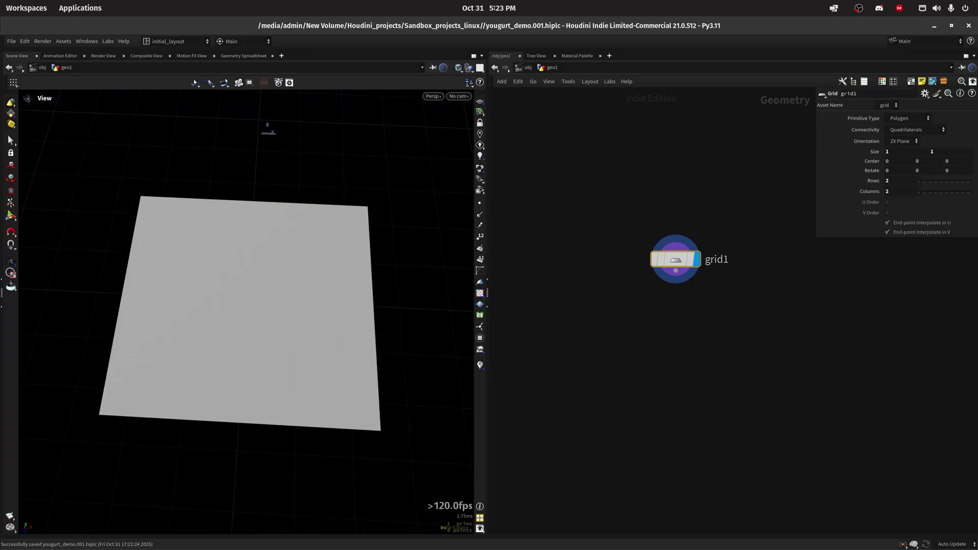
Step: Turn on the display of point markers and point numbers in the viewport
click(480, 203)
scroll(380, 307, down, 1)
click(480, 237)
scroll(354, 335, down, 3)
mouse_move(355, 335)
mouse_down()
mouse_move(336, 328)
mouse_move(356, 338)
mouse_up()
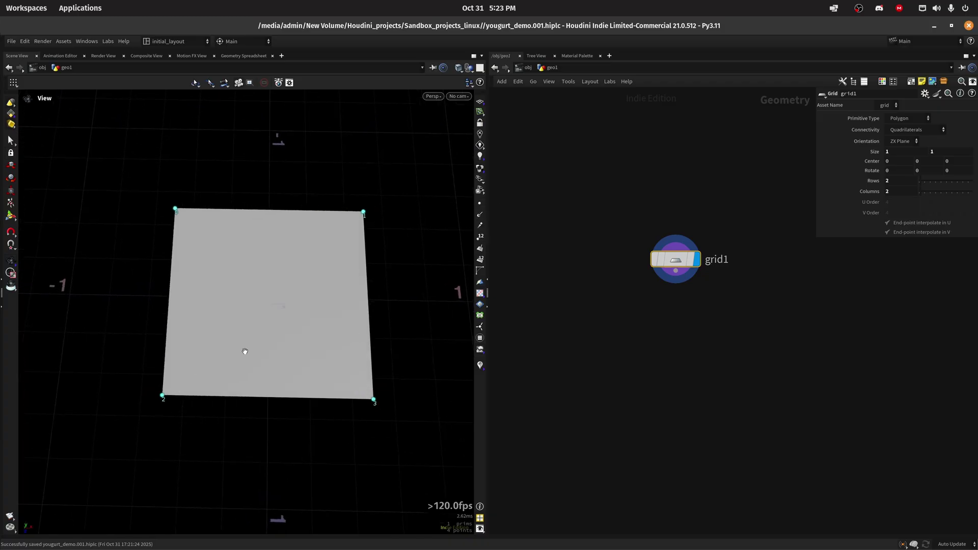
scroll(214, 362, up, 2)
middle_drag(695, 299, 650, 291)
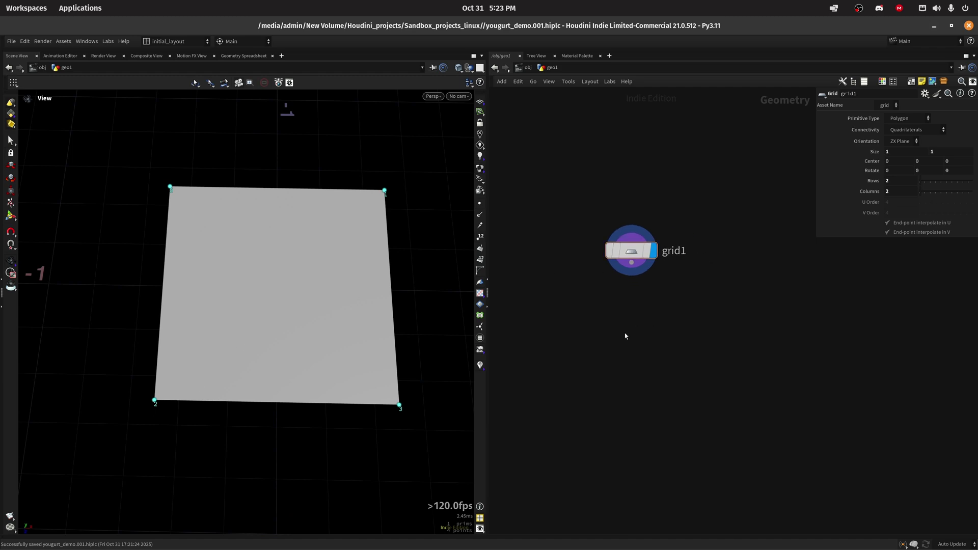
Step: Add a displayed Sort node after the grid and set its Point Sort to Shift with an offset of 2
key(Tab)
text(sor)
key(Return)
click(625, 333)
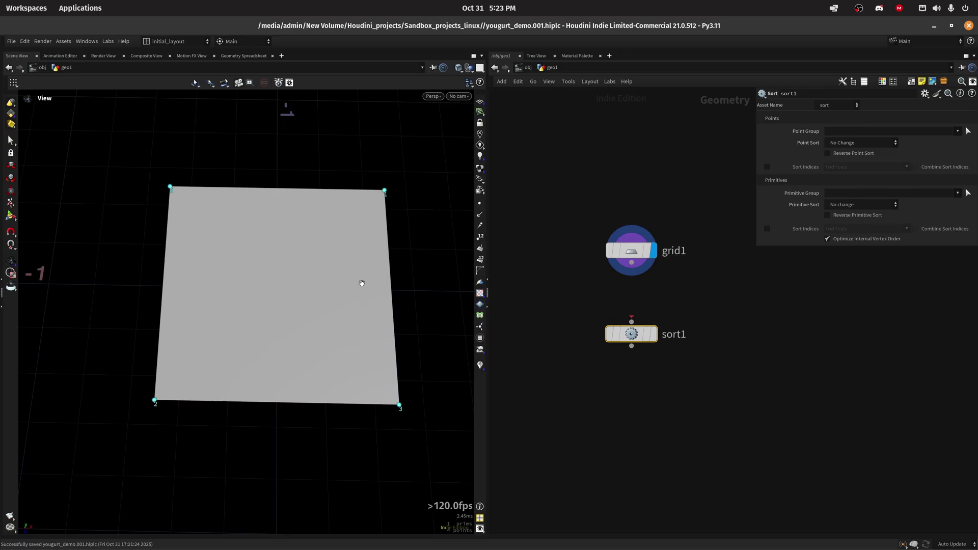
drag(632, 262, 632, 322)
click(653, 334)
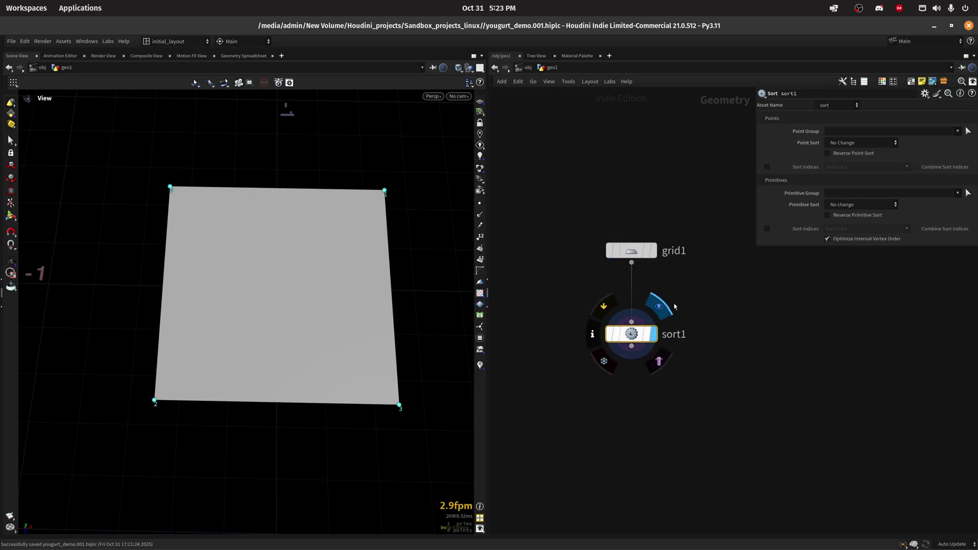
click(856, 143)
click(836, 219)
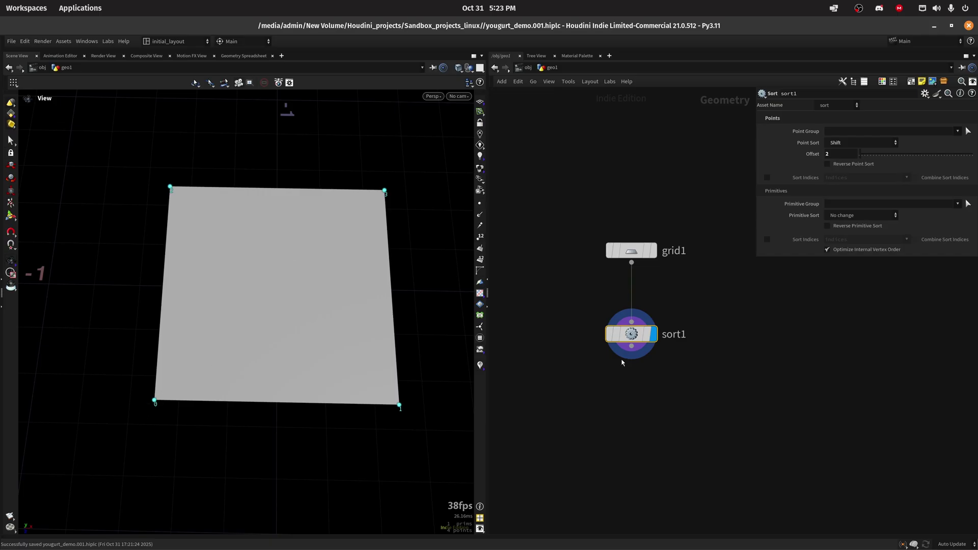
Step: Add an Attribute Adjust Float node for pscale below the Sort node, display it and align it with the chain
middle_drag(653, 396, 646, 332)
key(Tab)
text(a)
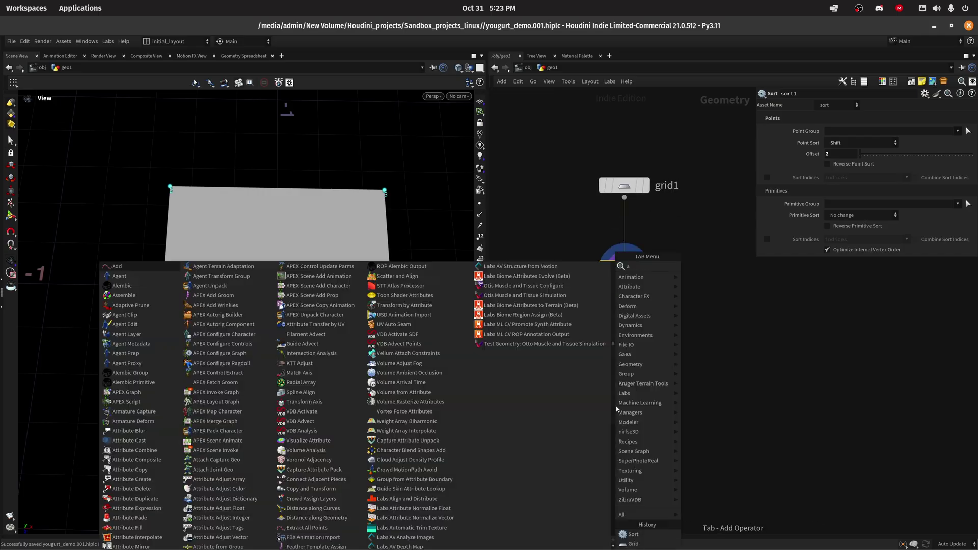
text(ttadf)
key(Return)
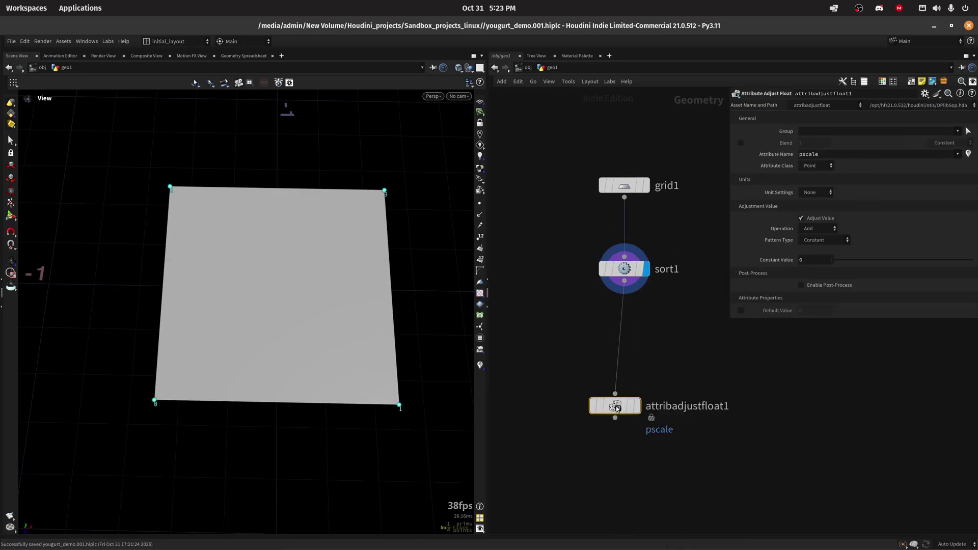
key(r)
click(616, 406)
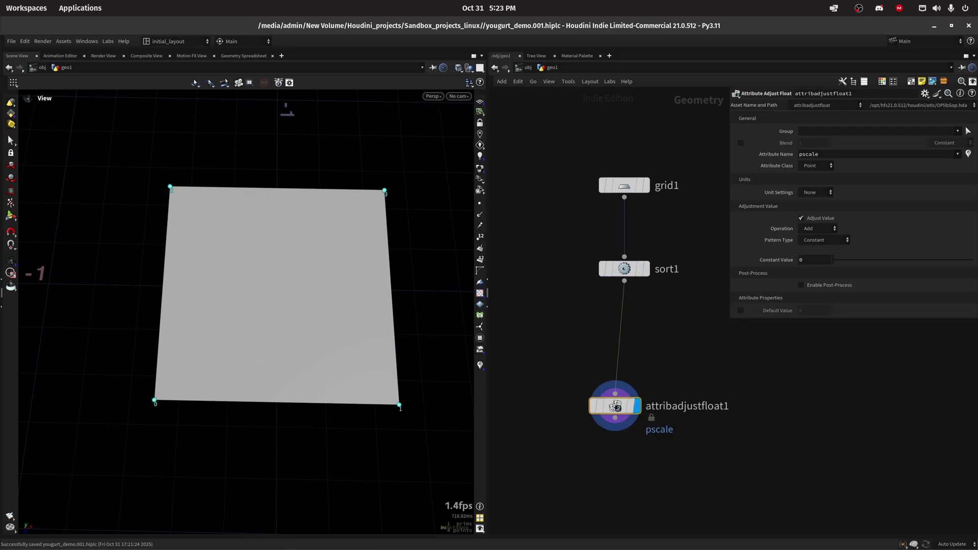
drag(617, 407, 627, 377)
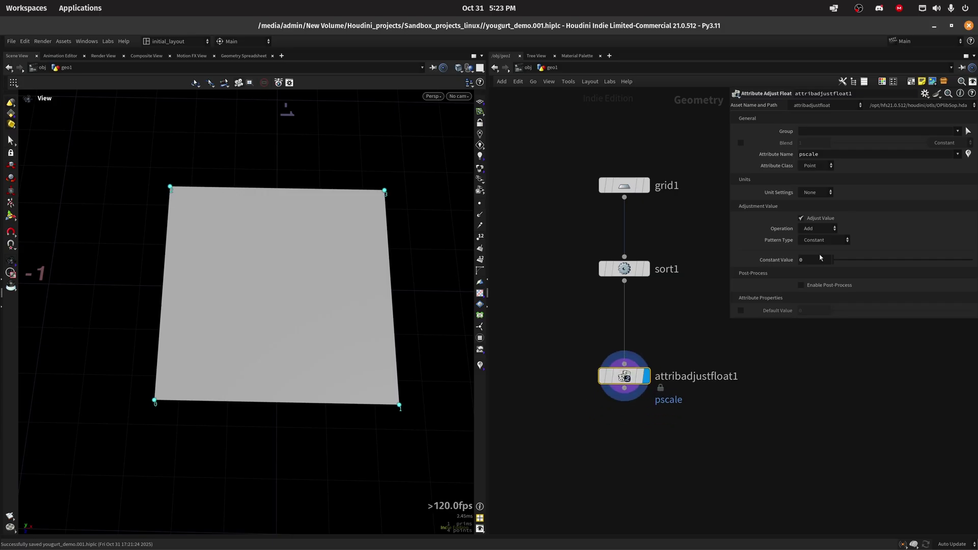
Step: Set the pscale adjustment's constant value to 0.5 and enable a default value of 0.2
drag(820, 261, 664, 279)
text(5)
key(Return)
click(741, 310)
drag(813, 312, 736, 328)
text(0.2)
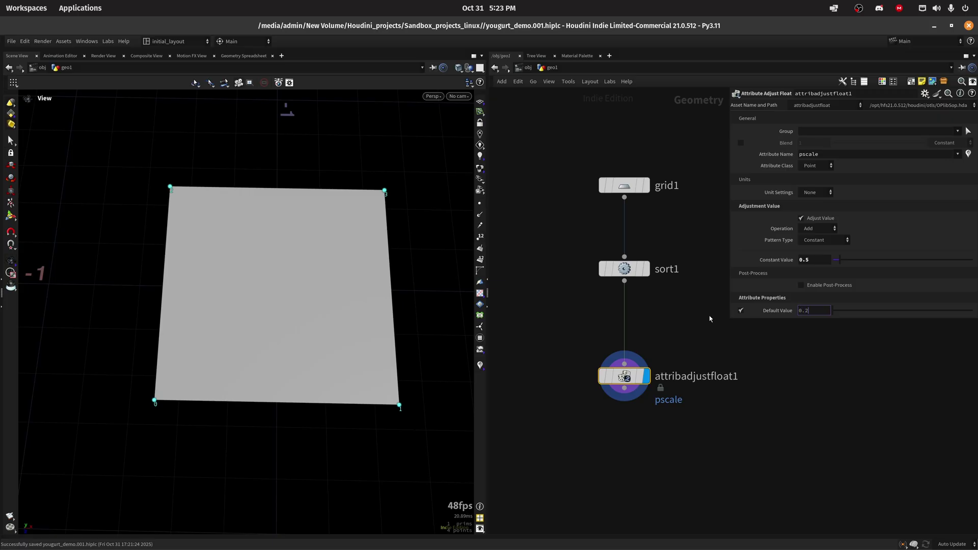
key(Return)
Step: Add a PolyBevel node connected after the pscale adjustment node and display it
key(f)
click(620, 387)
key(Tab)
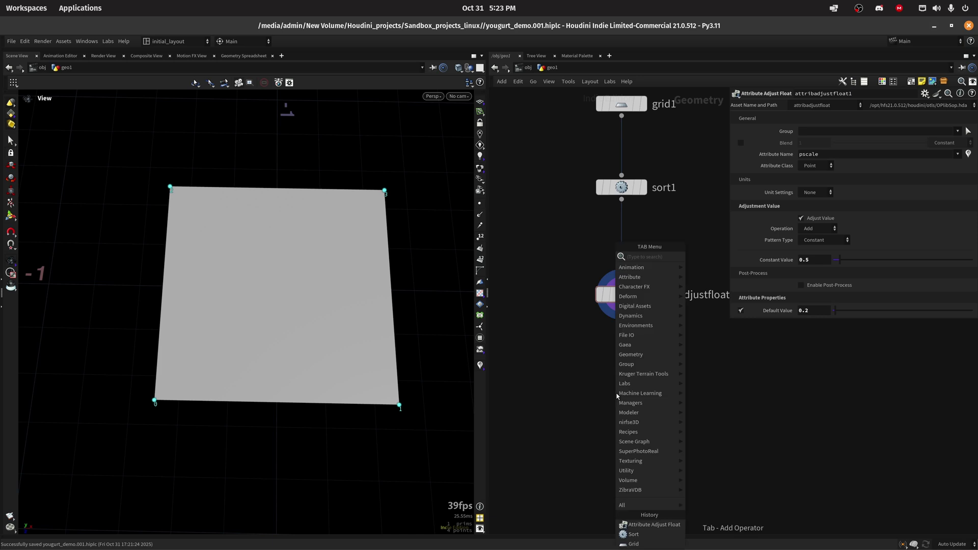
text(beve)
key(Down)
key(Return)
click(617, 393)
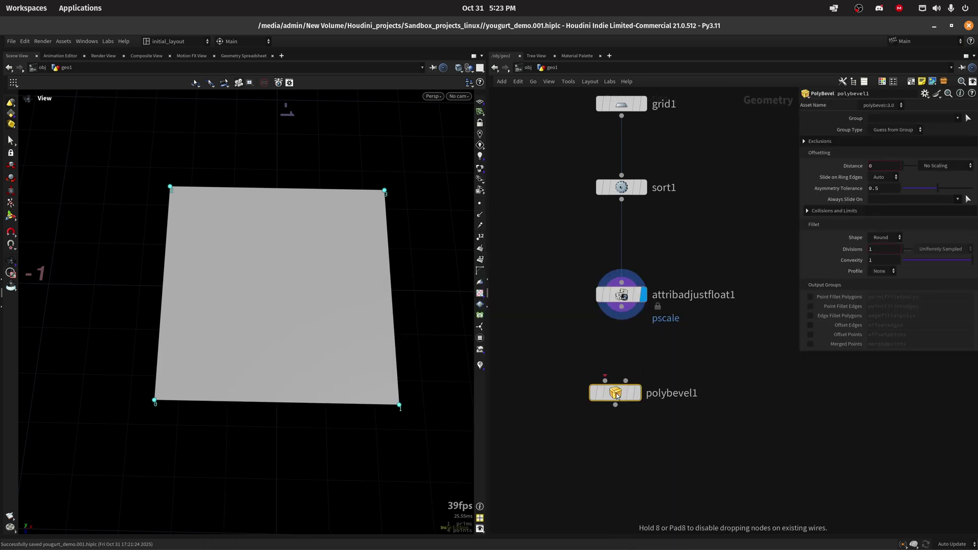
click(648, 378)
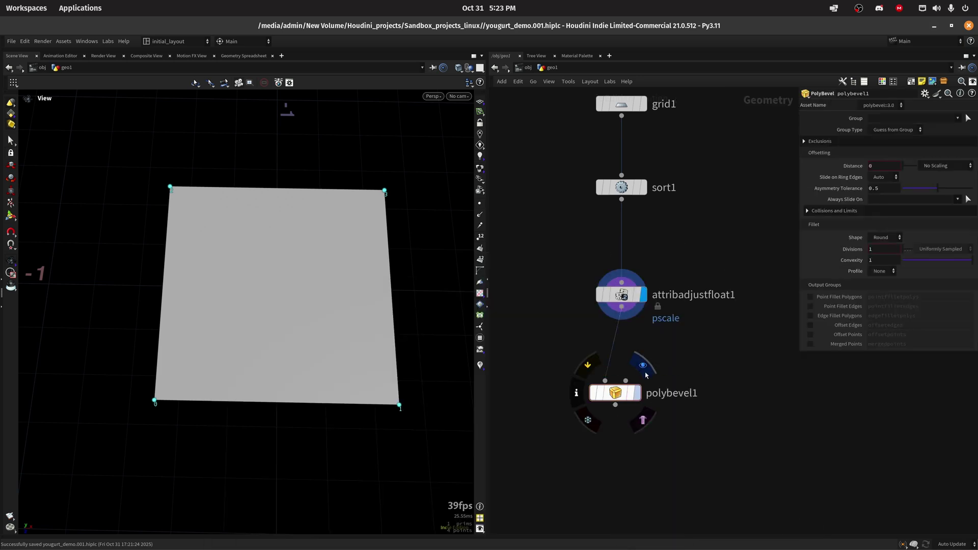
click(638, 393)
drag(618, 394, 624, 389)
Step: Bevel the grid's points by setting the group type to Points, the distance to 1 and the divisions to 8
click(895, 130)
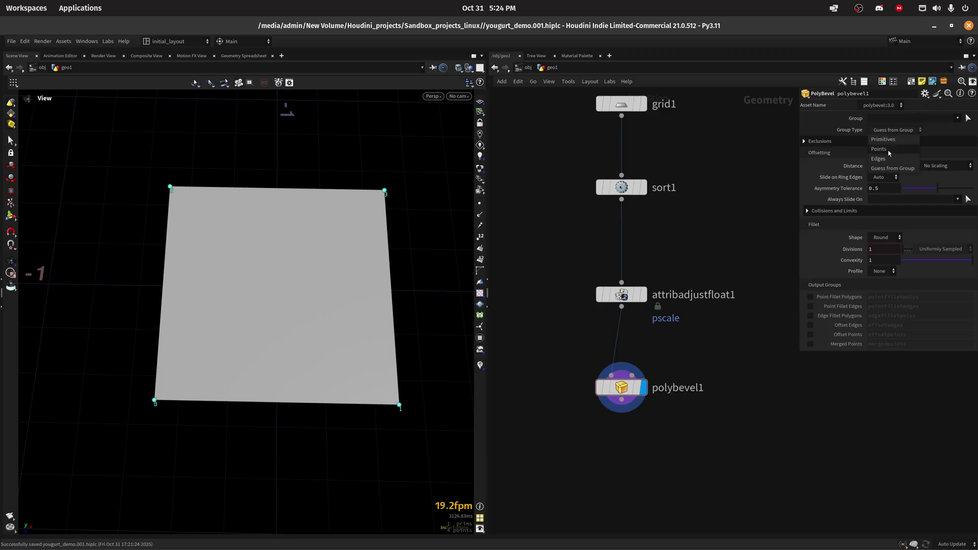
click(890, 154)
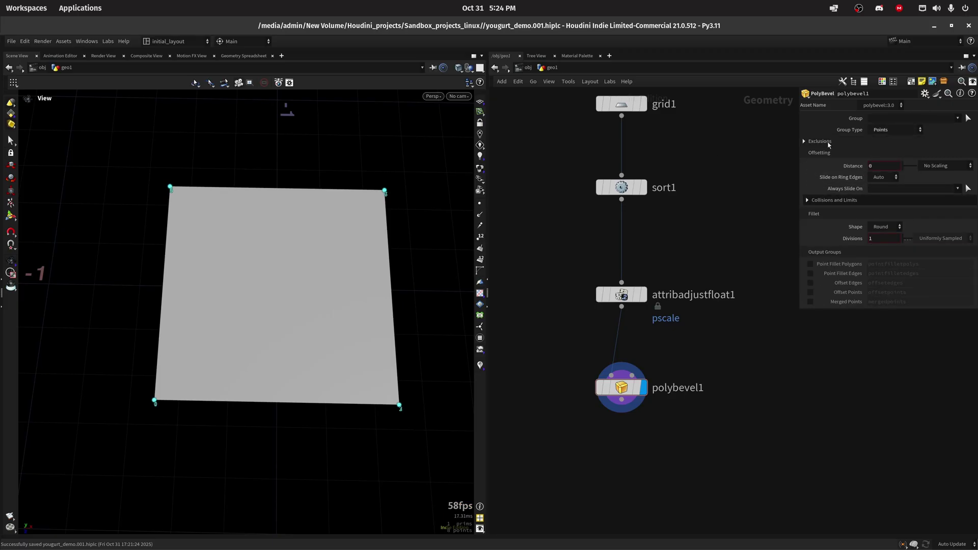
drag(881, 166, 670, 199)
text(1)
key(Return)
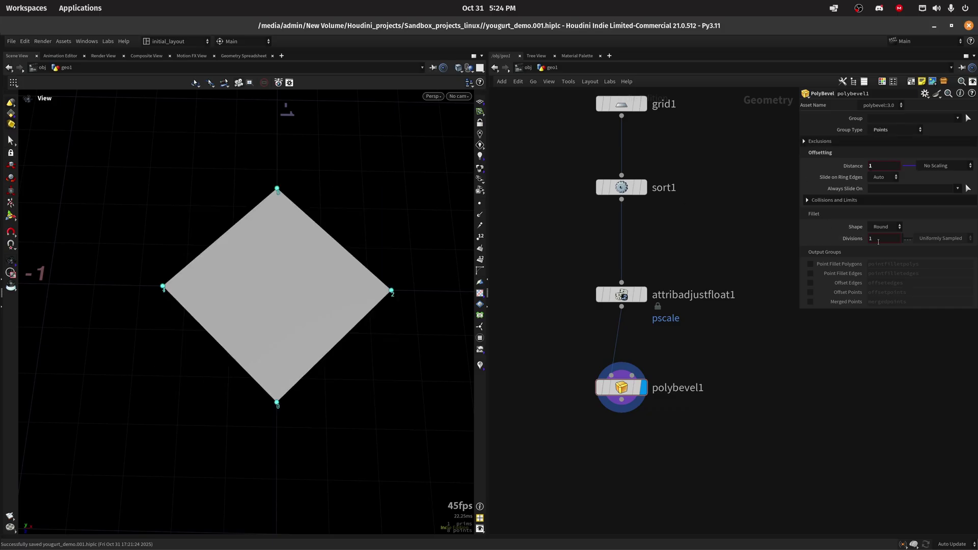
click(889, 239)
key(Return)
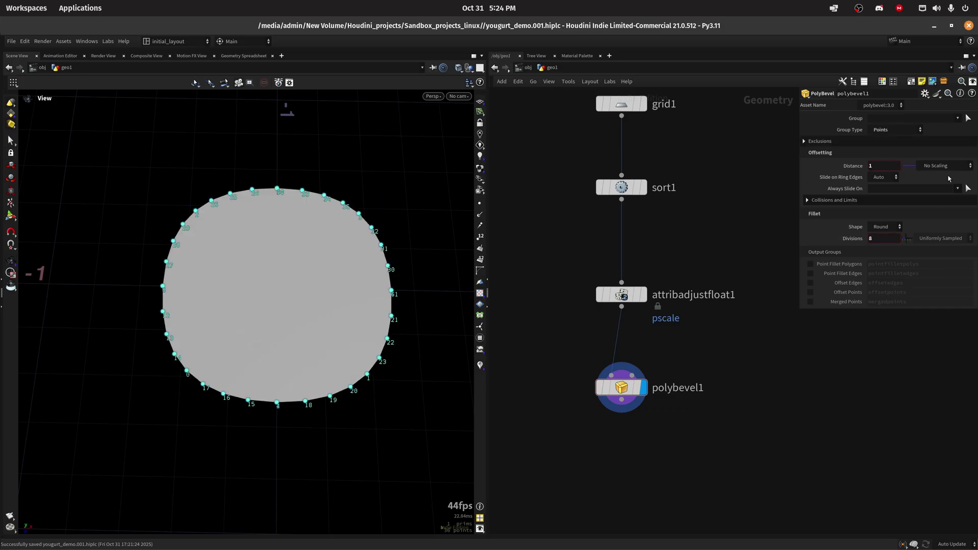
Step: Scale the bevel distance by the pscale attribute
click(948, 166)
click(950, 188)
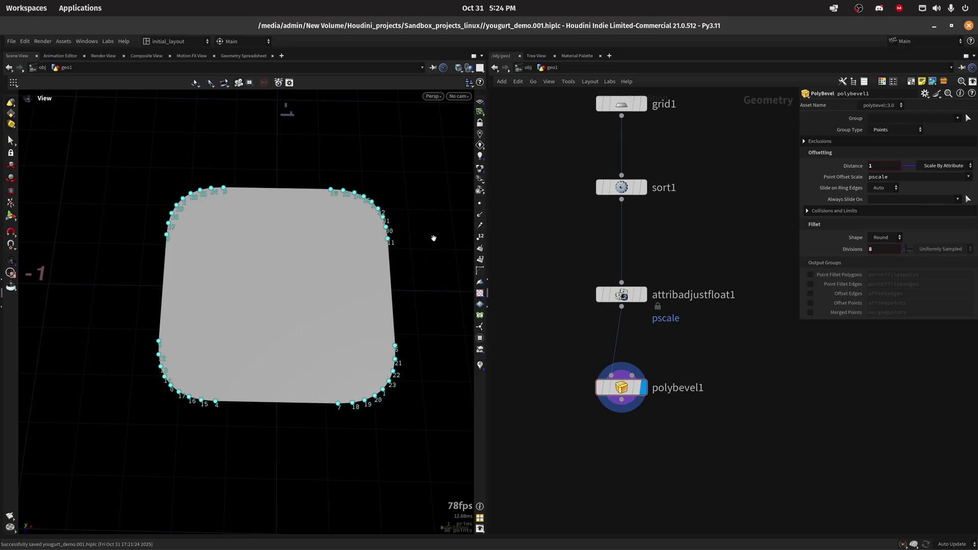
drag(415, 262, 405, 266)
click(622, 295)
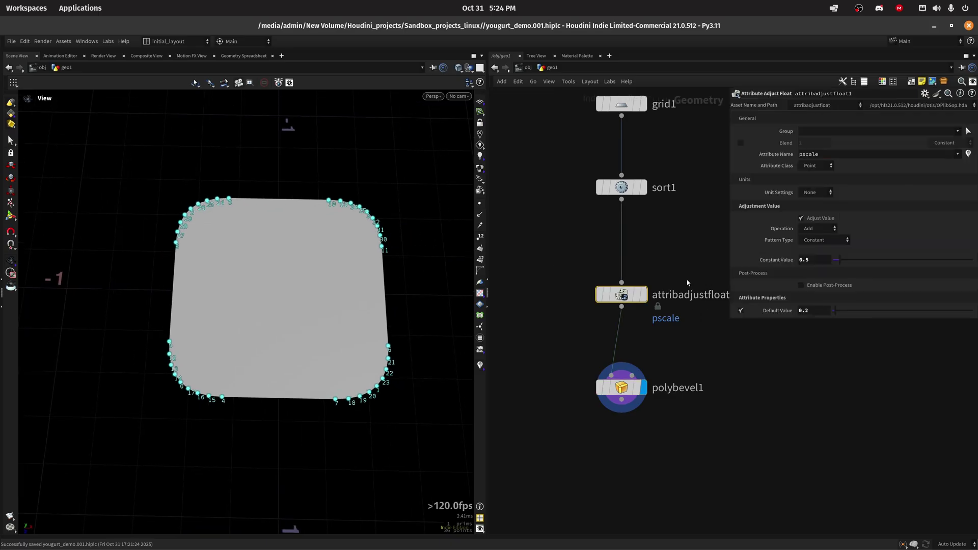
click(621, 388)
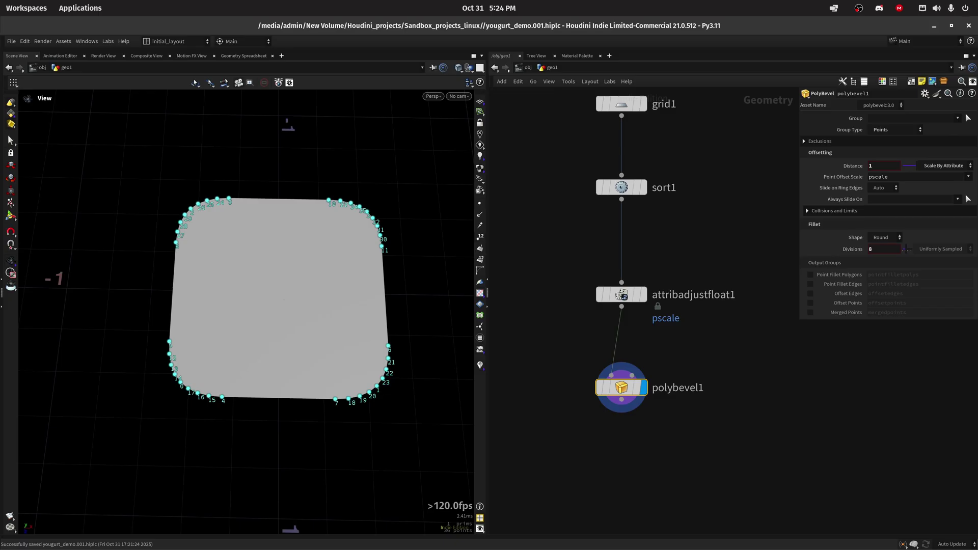
click(875, 123)
key(Return)
drag(369, 300, 334, 302)
key(ctrl+z)
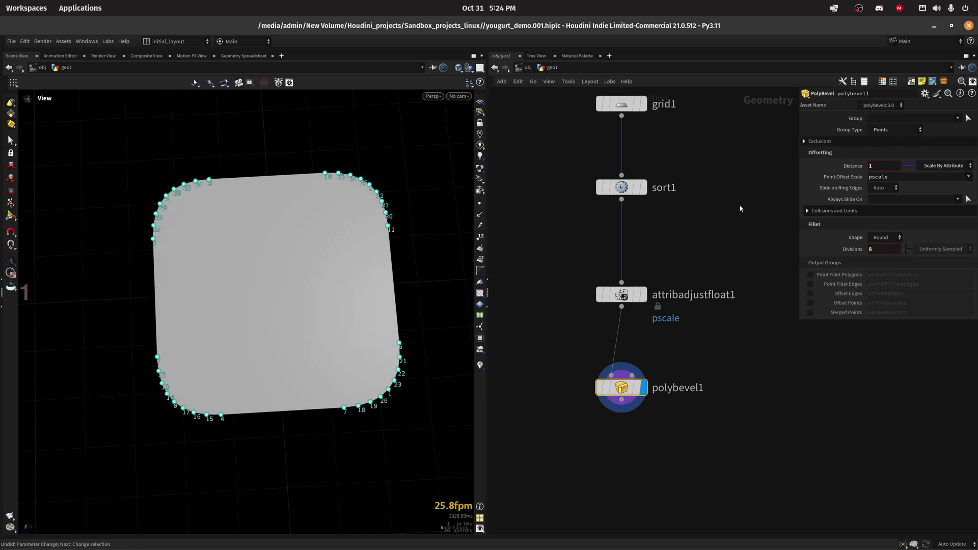
Step: Restrict the pscale adjustment to every point except point 0 with the group !0
drag(545, 266, 662, 310)
click(838, 133)
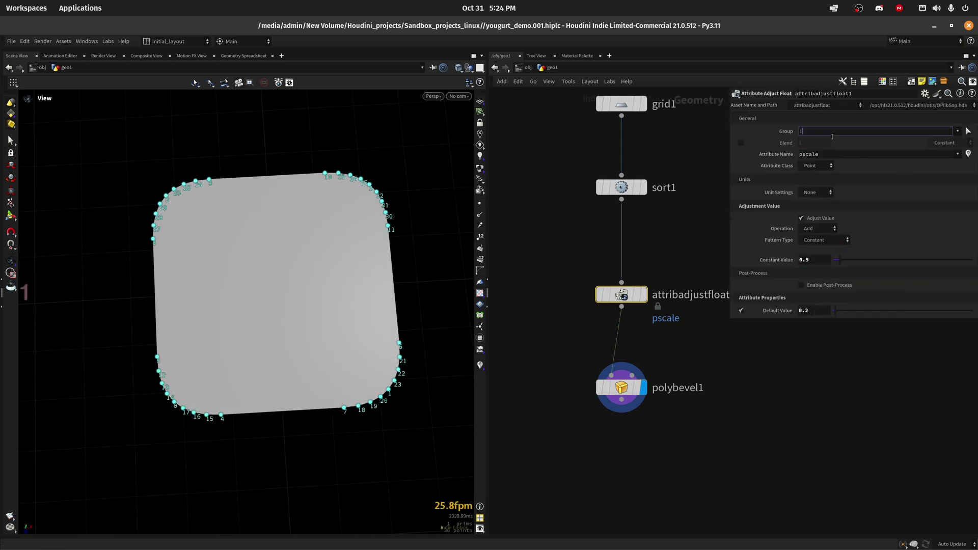
text(!0)
key(Return)
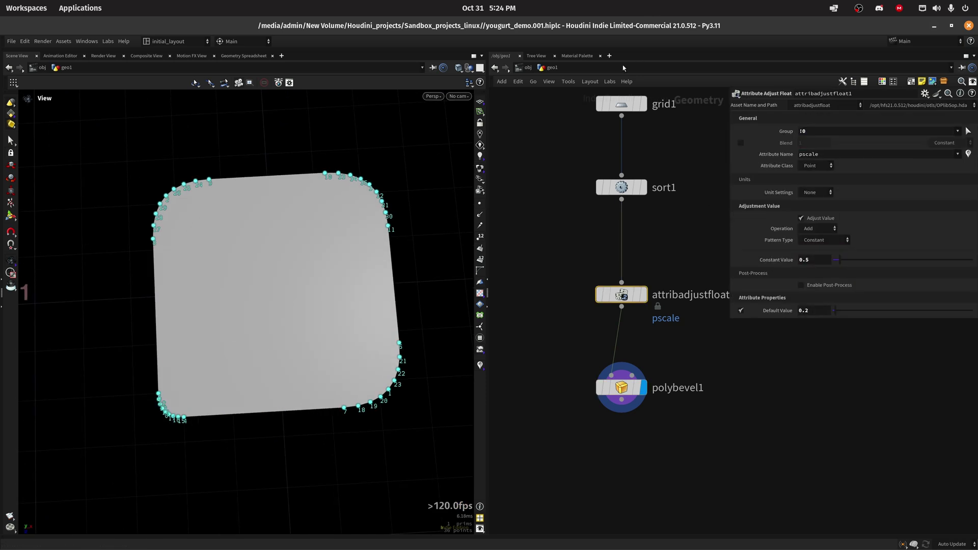
Step: Hide the point markers and point numbers in the viewport and save the scene
click(479, 203)
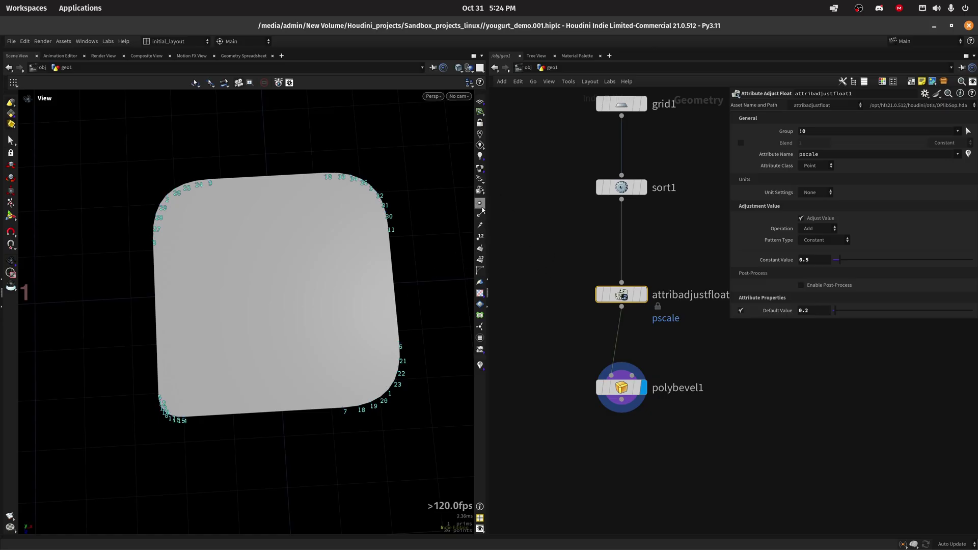
click(480, 204)
click(480, 204)
click(480, 238)
scroll(366, 340, down, 3)
key(ctrl+s)
Step: Add a Clip node connected after the PolyBevel node and display it
scroll(327, 311, up, 2)
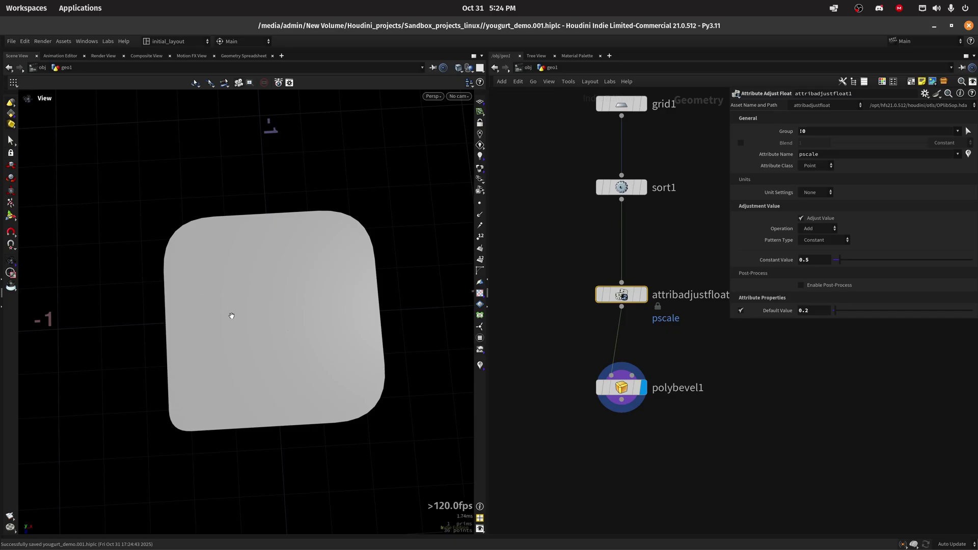
scroll(264, 347, down, 1)
scroll(219, 385, up, 2)
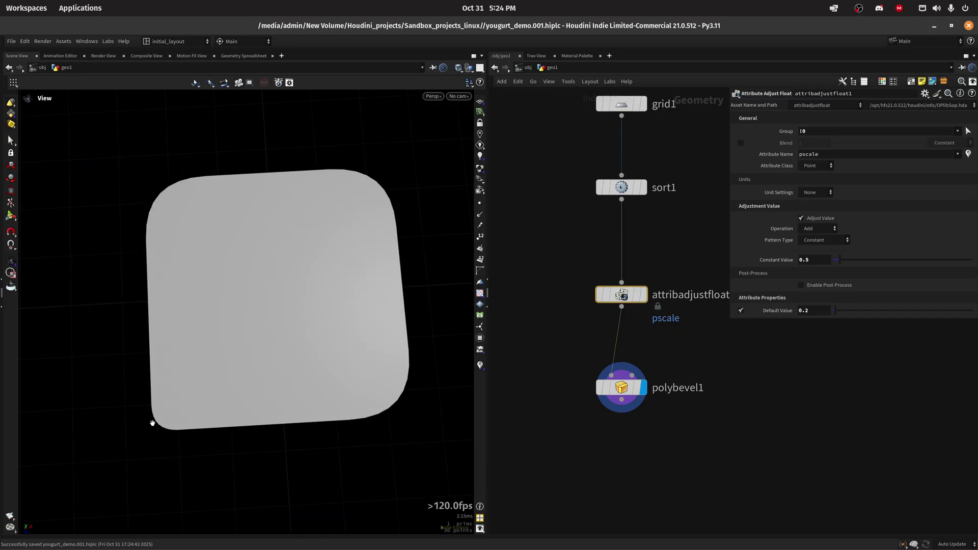
scroll(265, 348, down, 2)
drag(259, 344, 263, 343)
mouse_move(342, 372)
mouse_down()
mouse_move(299, 343)
mouse_move(331, 357)
mouse_up()
scroll(624, 346, down, 3)
key(Tab)
text(c)
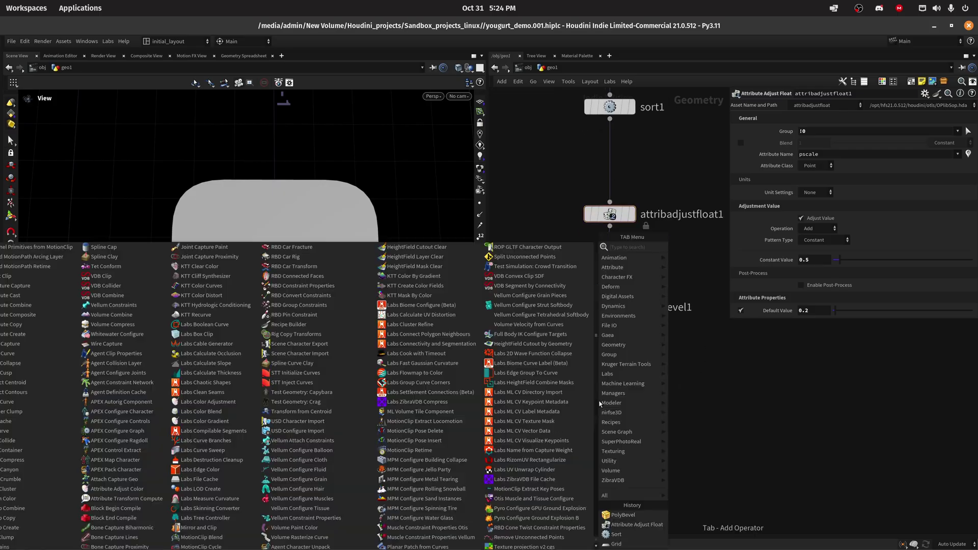
text(lip)
key(Return)
click(599, 401)
drag(610, 319, 625, 399)
click(632, 396)
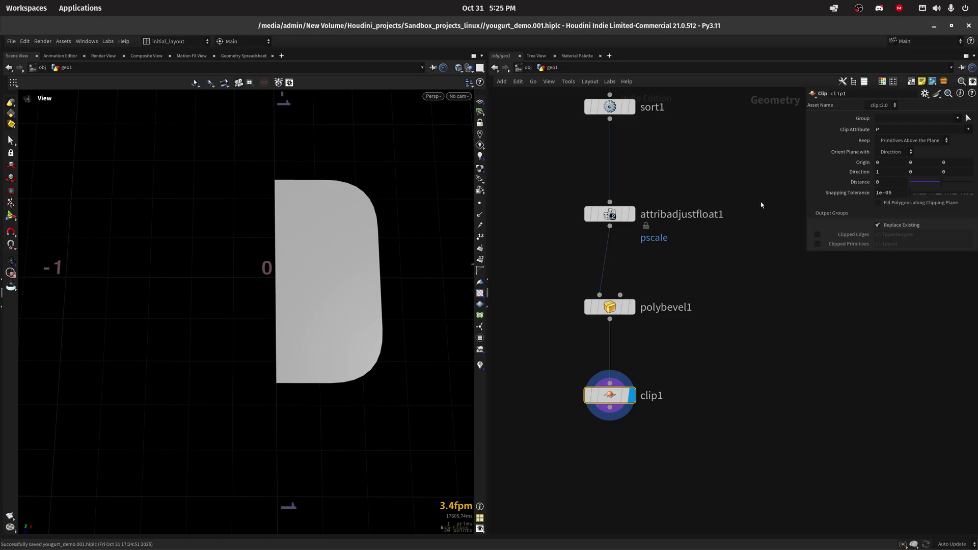
Step: Set the Clip node's direction to 1, 0, 1 and its distance to 0.15 for a diagonal cut
drag(886, 172, 754, 197)
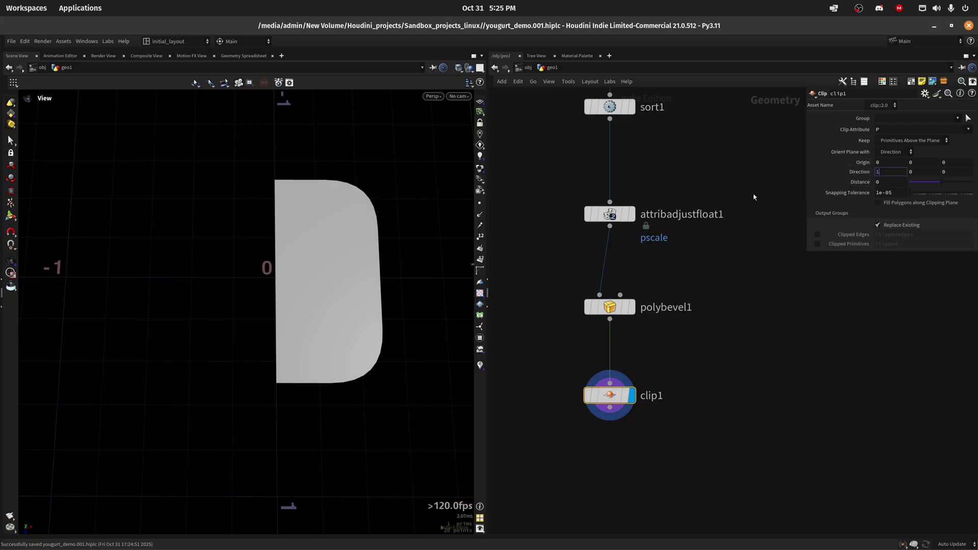
key(Tab)
key(Tab)
text(1)
key(Tab)
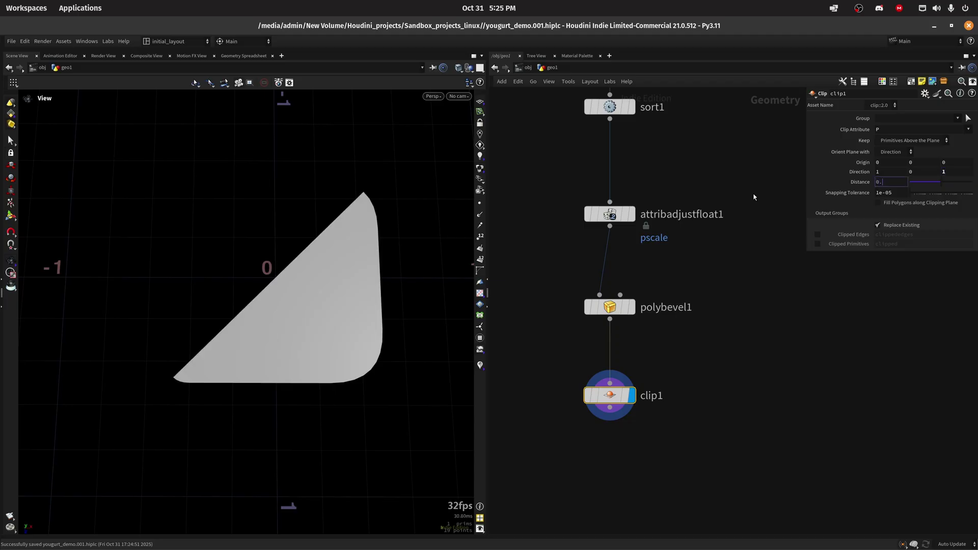
text(0.15)
key(Return)
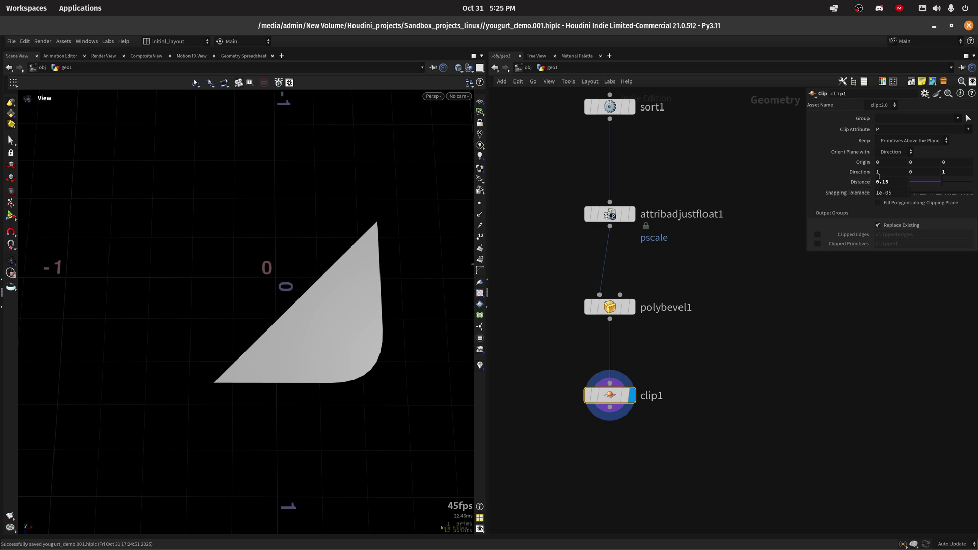
Step: Keep all primitives in the Clip node, output the clippededges, above and below groups, and check the primitive groups in the viewport
click(899, 142)
click(893, 169)
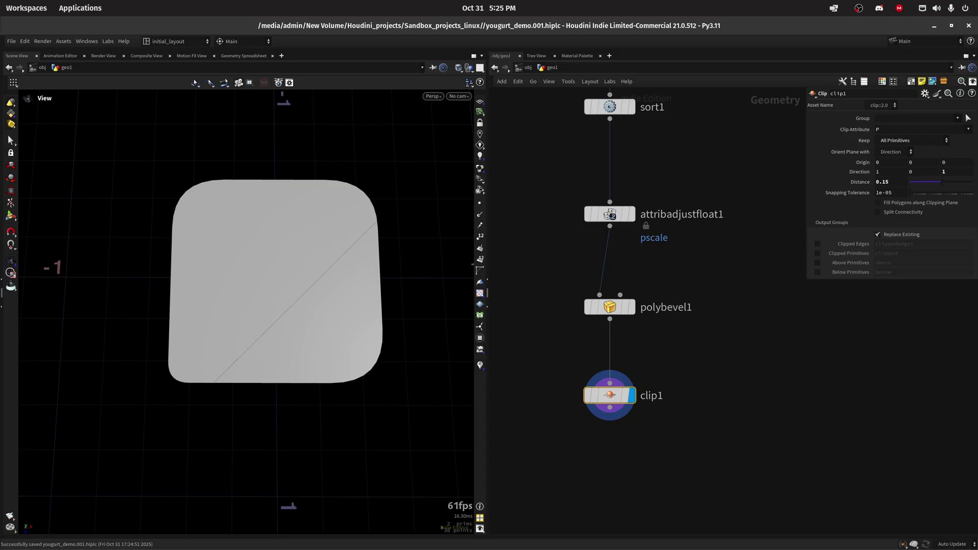
click(817, 245)
click(818, 263)
click(818, 272)
click(480, 338)
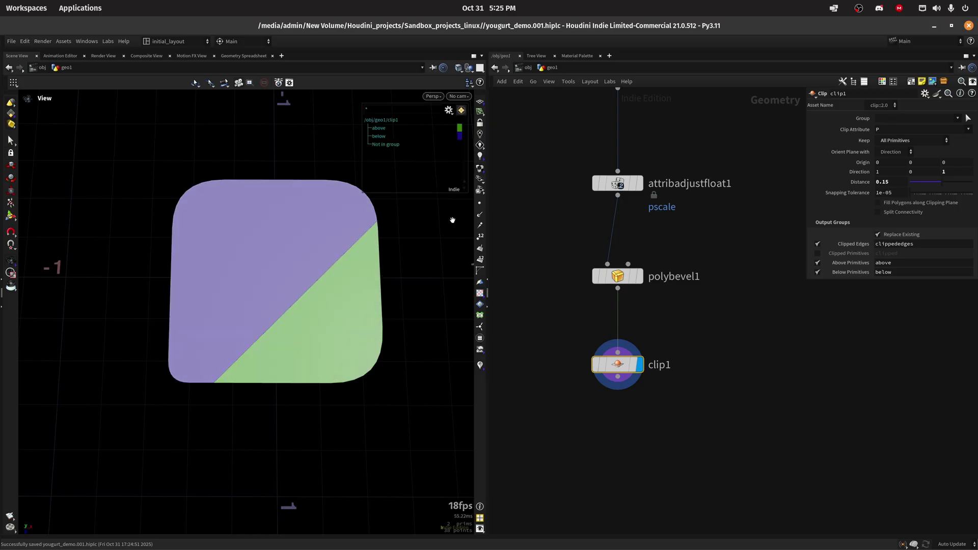
click(481, 339)
Step: Switch the network wiring style to rounded and add a Null node named base after the Clip node
middle_drag(630, 454, 633, 407)
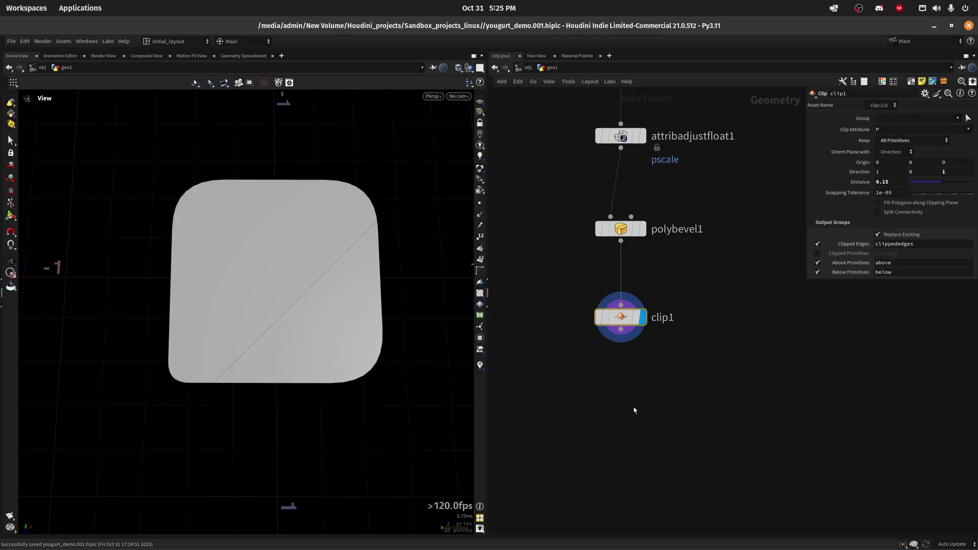
key(shift+s)
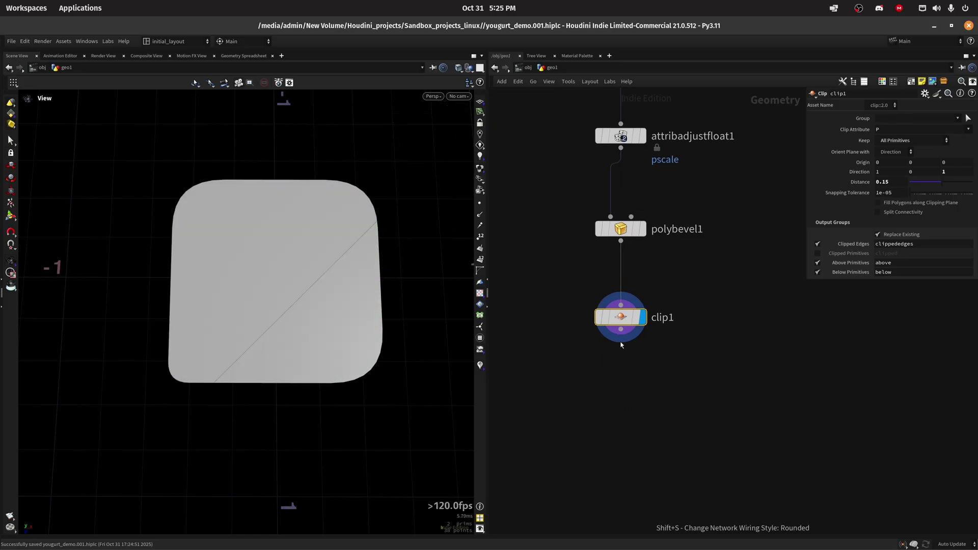
key(Tab)
text(nu)
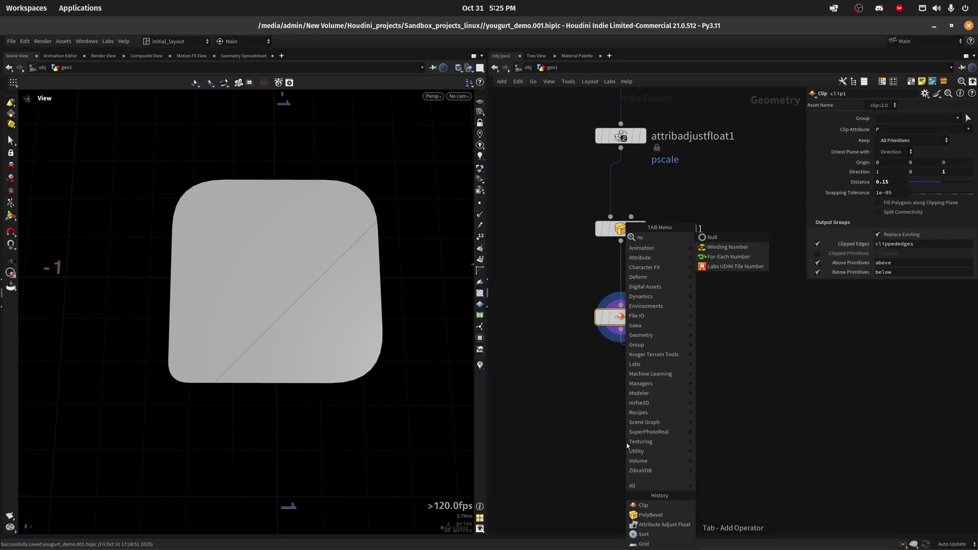
key(Return)
click(627, 445)
key(F2)
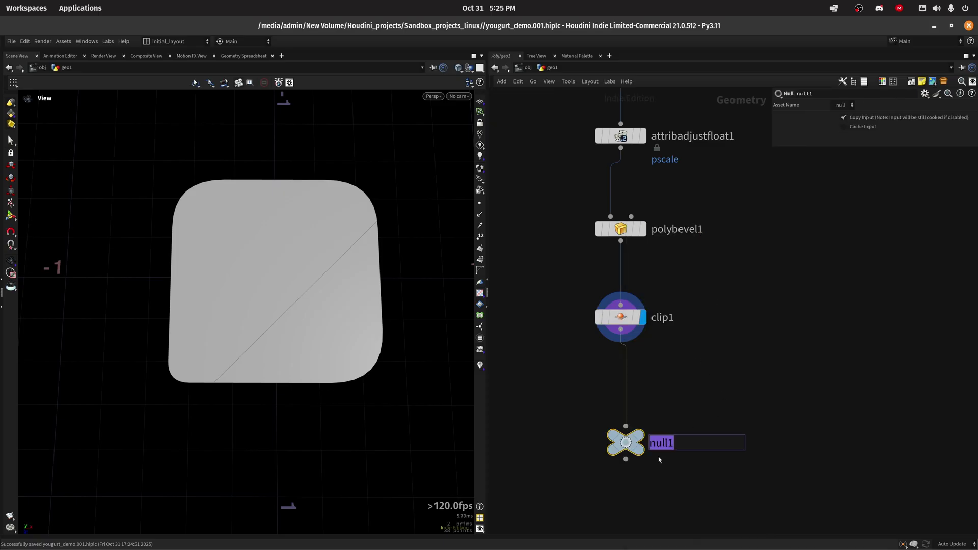
text(base)
key(Return)
Step: Colour the base Null node black using the enlarged network colour palette
key(c)
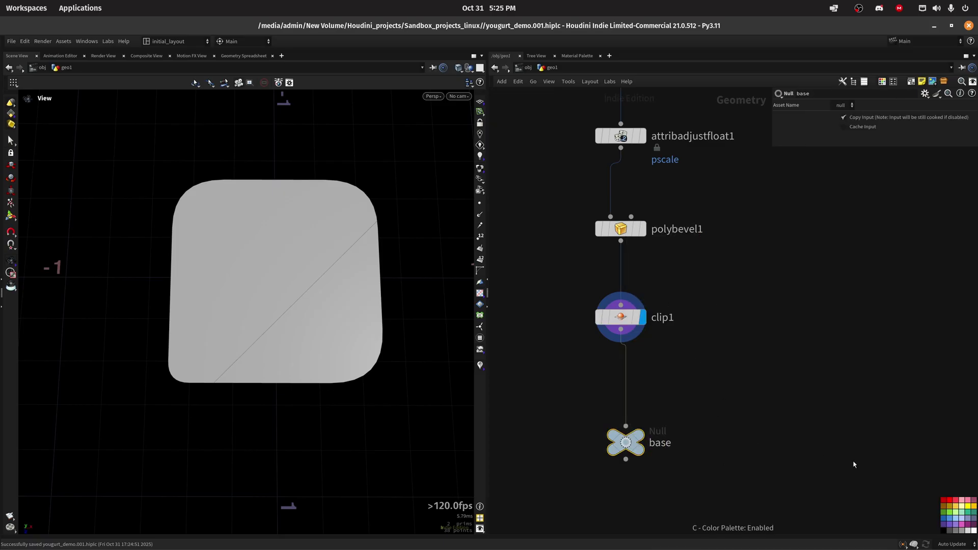
drag(940, 497, 838, 401)
click(855, 523)
Step: Add a PolyExtrude node connected after the base Null and display it
middle_drag(685, 489, 669, 334)
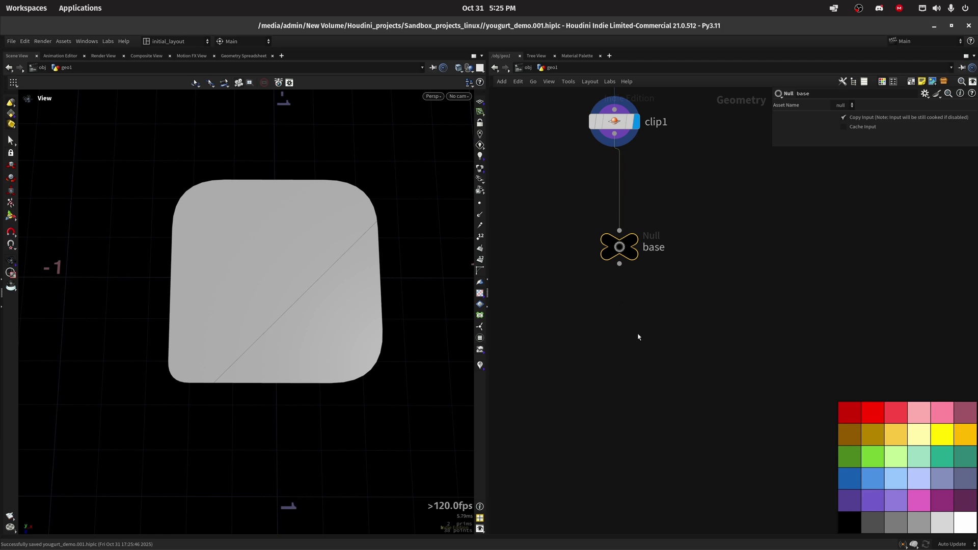
middle_drag(642, 336, 648, 299)
key(Tab)
text(e)
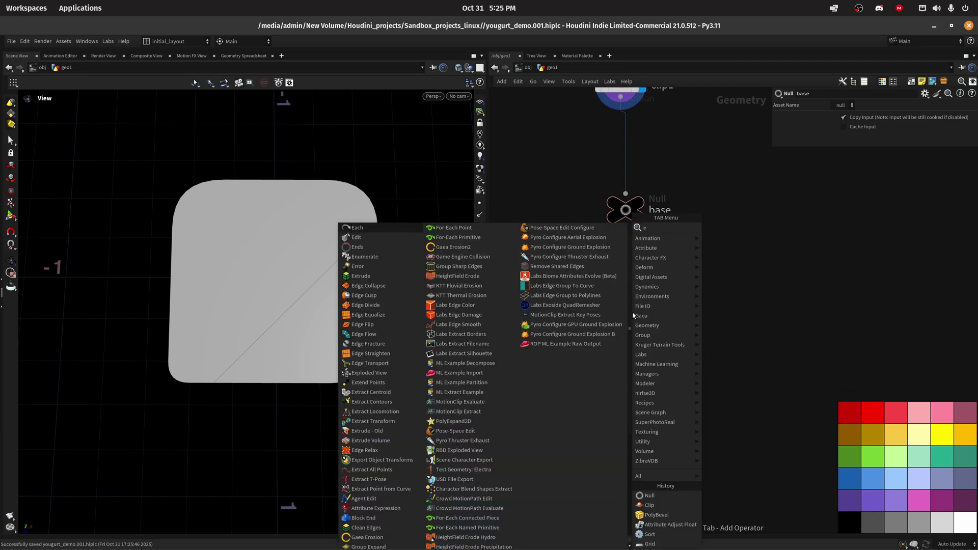
text(xtru)
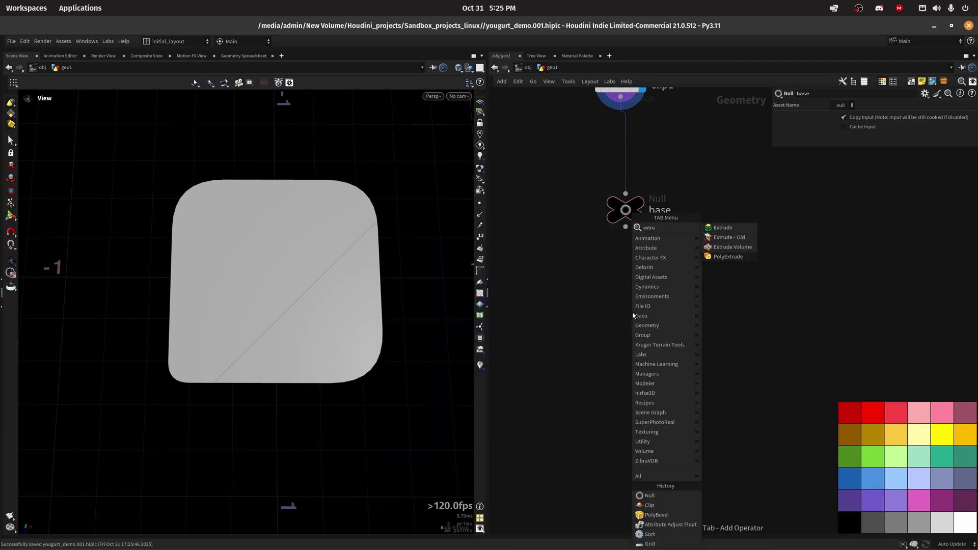
key(Return)
click(632, 313)
drag(625, 227, 631, 309)
click(655, 312)
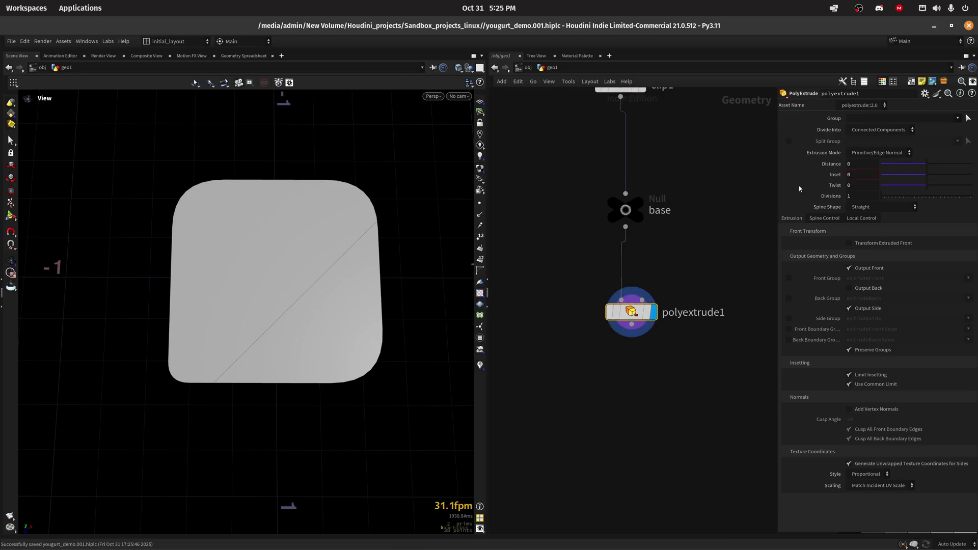
Step: Make the PolyExtrude work on individual elements with an inset of 0.055 and output the front group extrudeFront
click(877, 129)
click(872, 139)
click(862, 175)
key(Return)
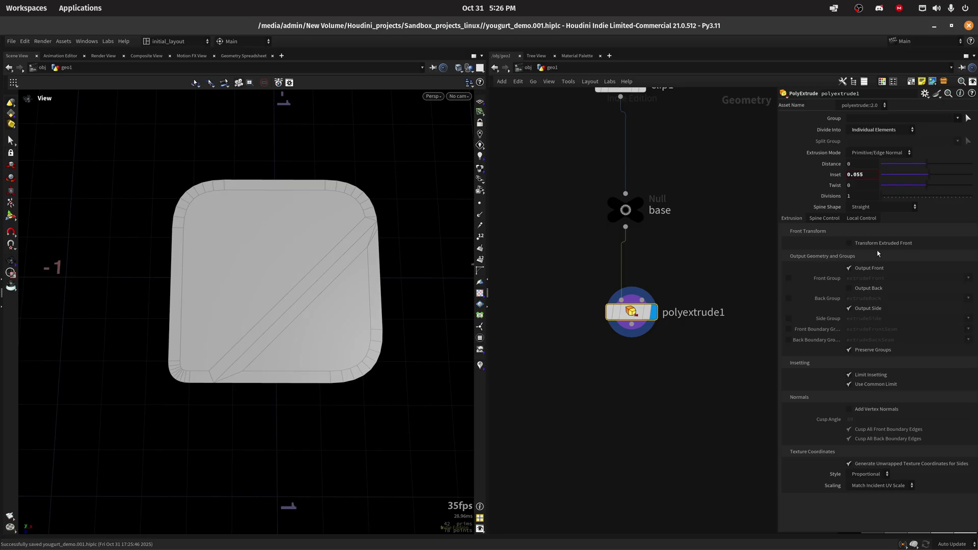
click(789, 278)
Step: Add and display a Blast node after the PolyExtrude that deletes everything except the extrudeFront group
middle_drag(695, 412, 666, 350)
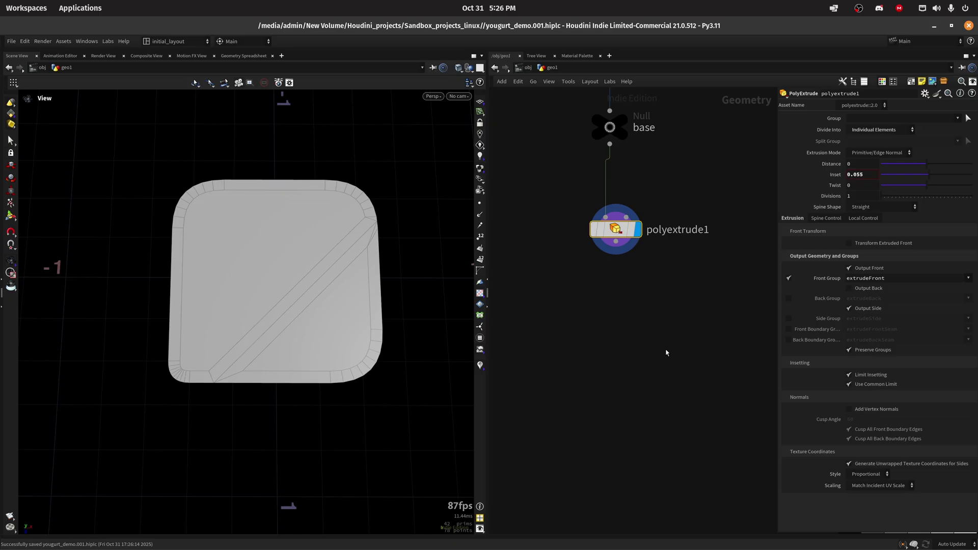
click(617, 245)
key(Tab)
text(blast)
key(Return)
click(605, 359)
click(633, 333)
click(877, 149)
click(958, 118)
click(941, 147)
Step: Add a Resample node after the Blast node, display it and set its segment length to 0.05
middle_drag(603, 459, 610, 382)
key(Tab)
text(rem)
key(Return)
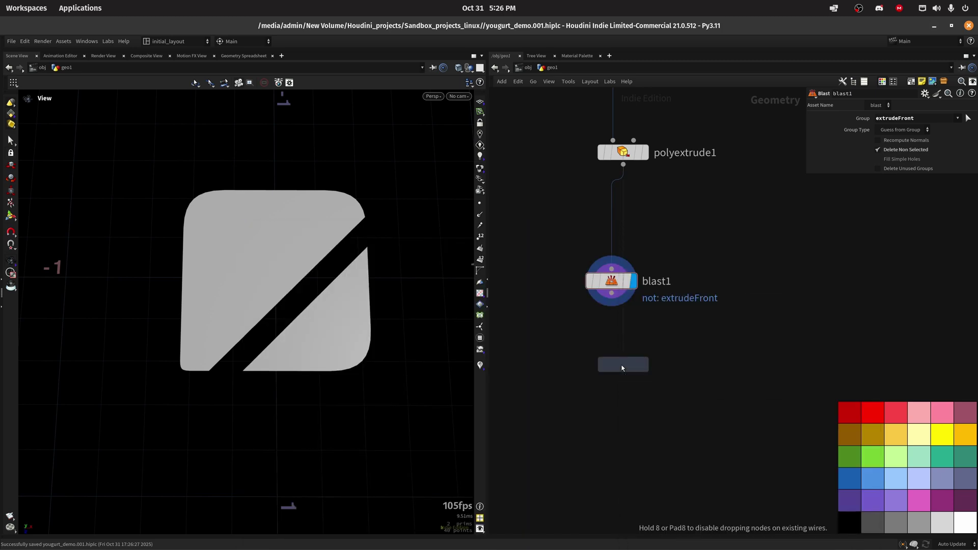
click(622, 367)
scroll(353, 306, up, 2)
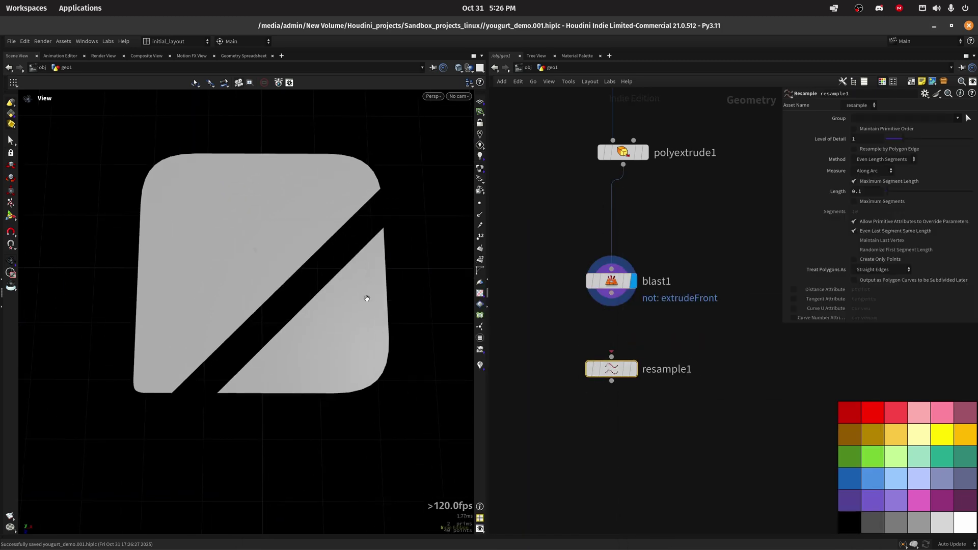
drag(611, 293, 625, 371)
click(633, 368)
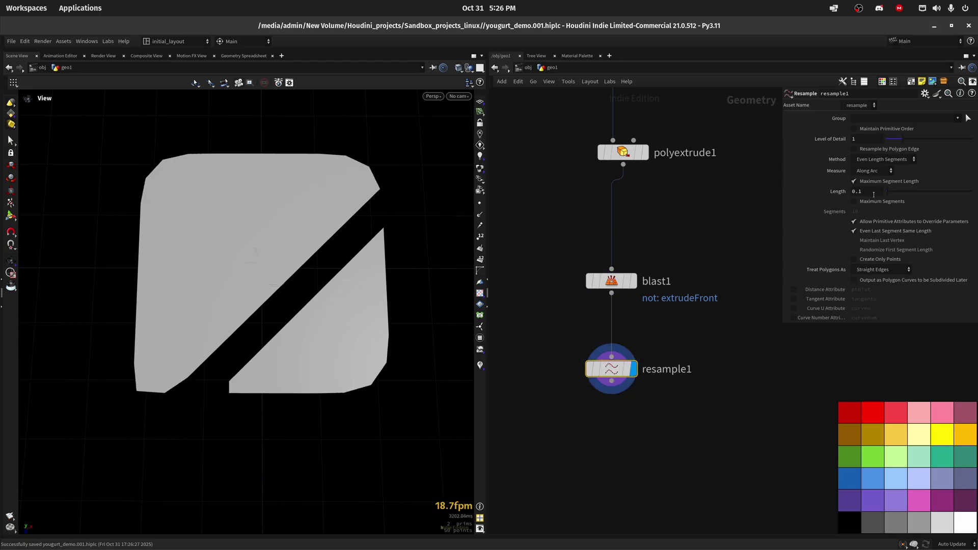
double_click(860, 193)
text(05)
key(Return)
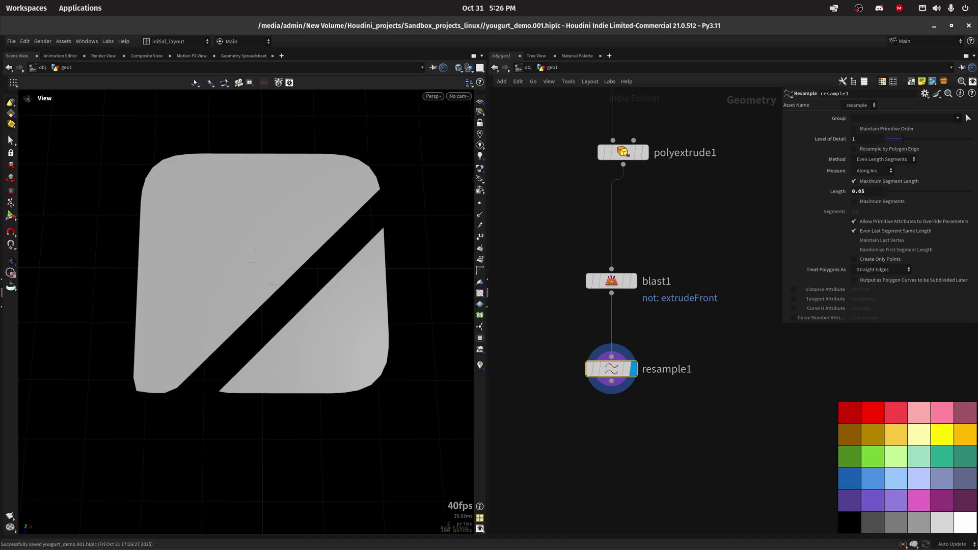
Step: Add and display an Attribute Blur node after the Resample node, with 3 blurring iterations
click(612, 381)
key(Tab)
text(atb)
key(Return)
click(621, 453)
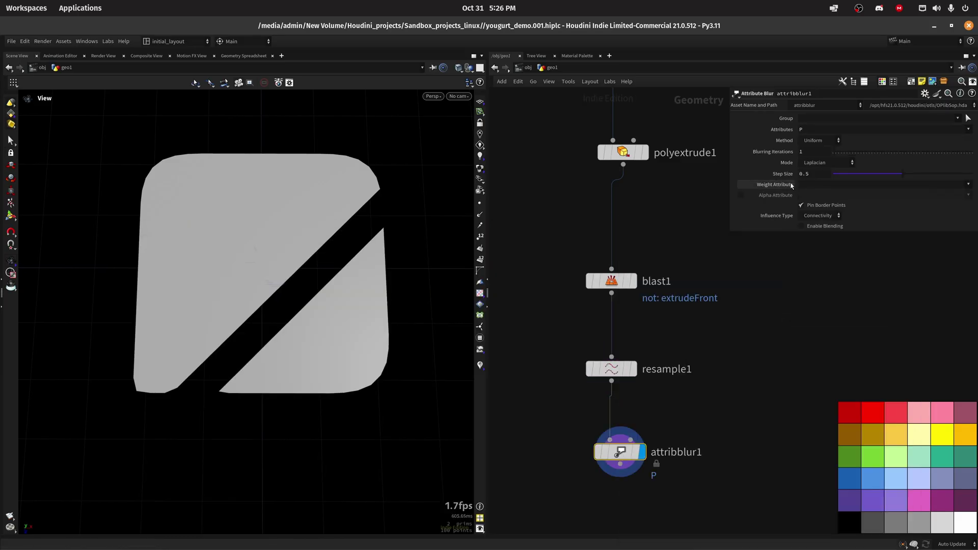
text(3)
key(Return)
Step: Turn off Pin Border Points in the Attribute Blur node and save the scene
middle_drag(667, 398, 667, 382)
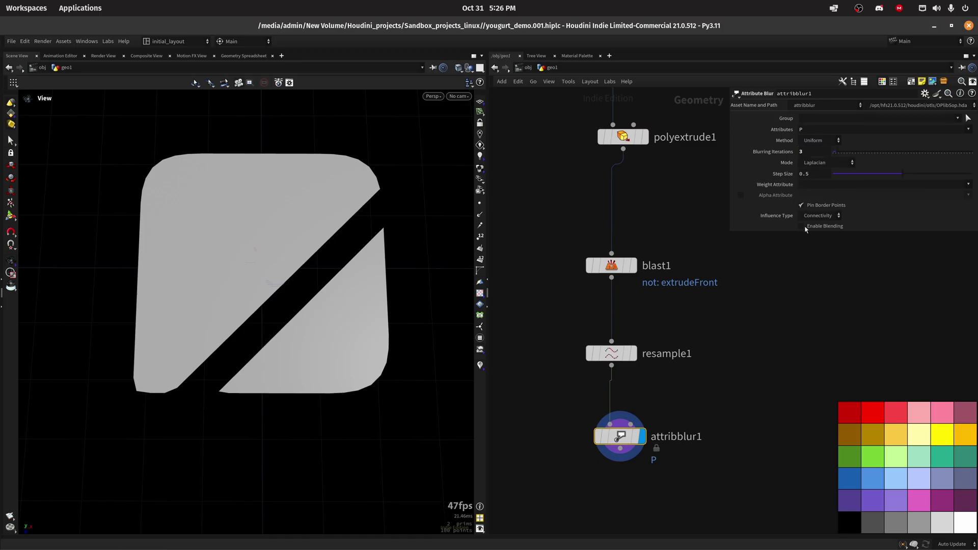
click(818, 209)
scroll(392, 367, down, 4)
key(ctrl+s)
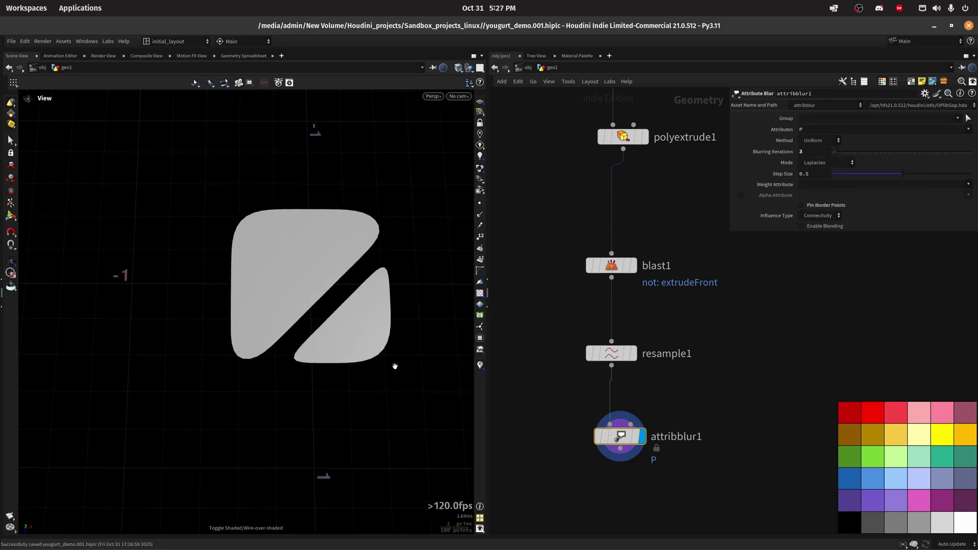
Step: Create an Object Merge node referencing the base Null, place it beside the Attribute Blur branch and display it
scroll(396, 366, down, 2)
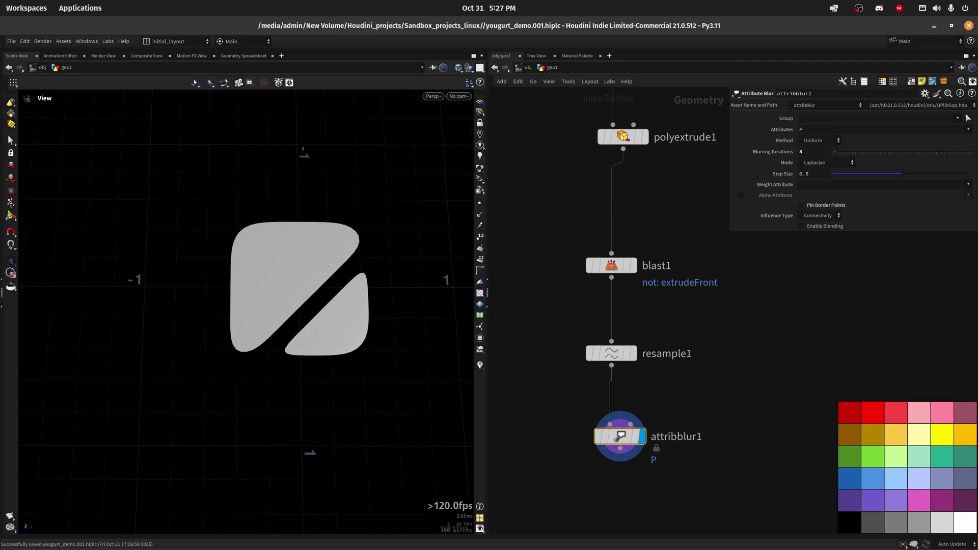
scroll(670, 216, down, 5)
middle_drag(671, 216, 669, 260)
drag(606, 174, 668, 197)
ctrl+alt+shift+drag(646, 184, 583, 382)
click(588, 377)
scroll(593, 379, up, 3)
Step: Add a Boolean Shatter node below the Object Merge node and treat its Set B as a surface
key(Tab)
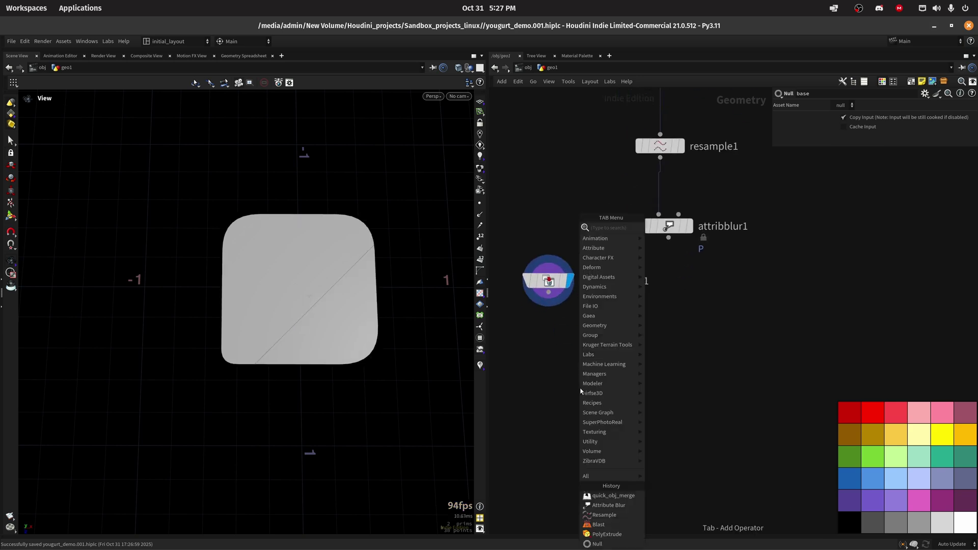
text(bool)
key(Down)
key(Down)
key(Down)
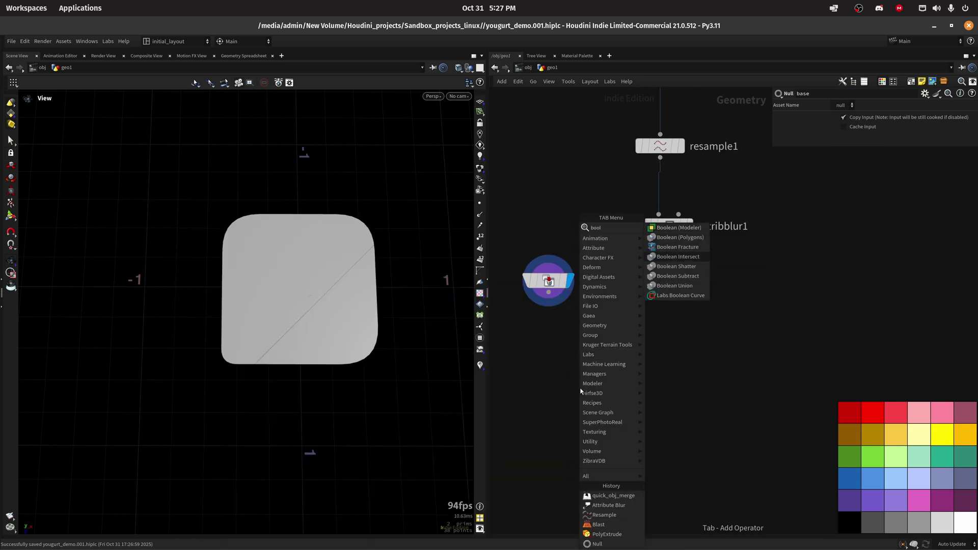
key(Down)
key(Return)
click(580, 388)
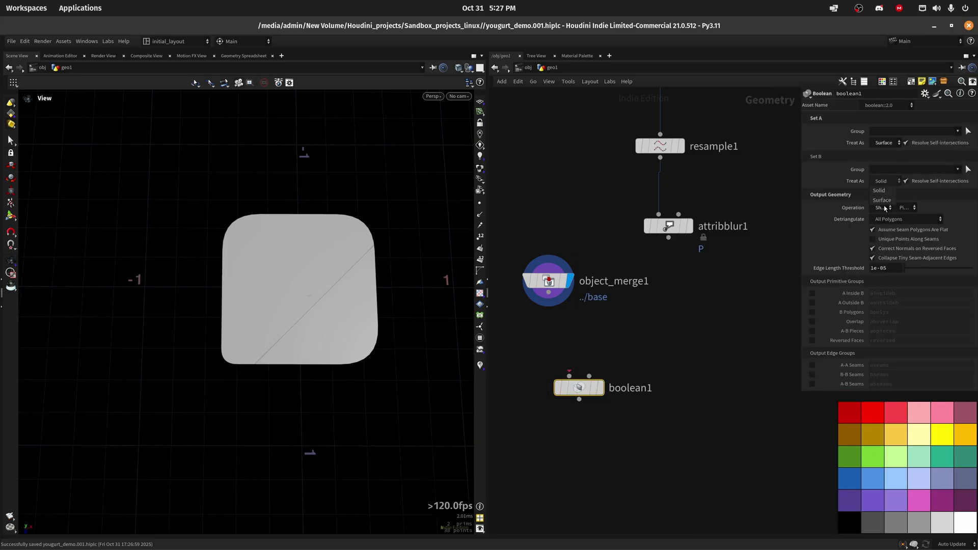
drag(352, 386, 351, 366)
Step: Connect the Object Merge to the Boolean's first input and the Attribute Blur to its second, display it and save the scene
drag(548, 293, 645, 366)
click(669, 238)
click(611, 366)
key(ctrl+s)
scroll(326, 321, up, 4)
mouse_move(334, 323)
mouse_down()
mouse_move(345, 319)
mouse_move(346, 329)
mouse_up()
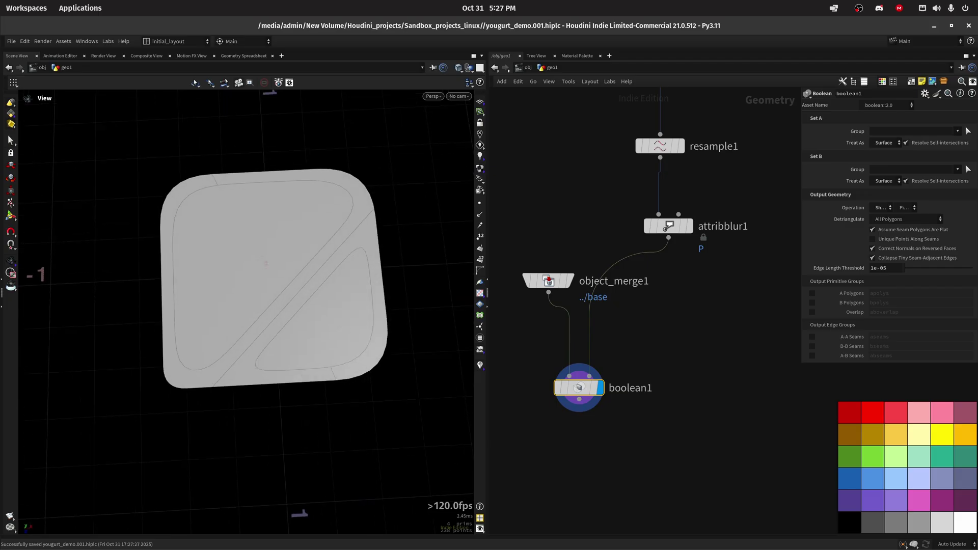
Step: Add a Group Delete node after the Boolean and set it to remove the extrudeFront group
middle_drag(572, 474, 605, 356)
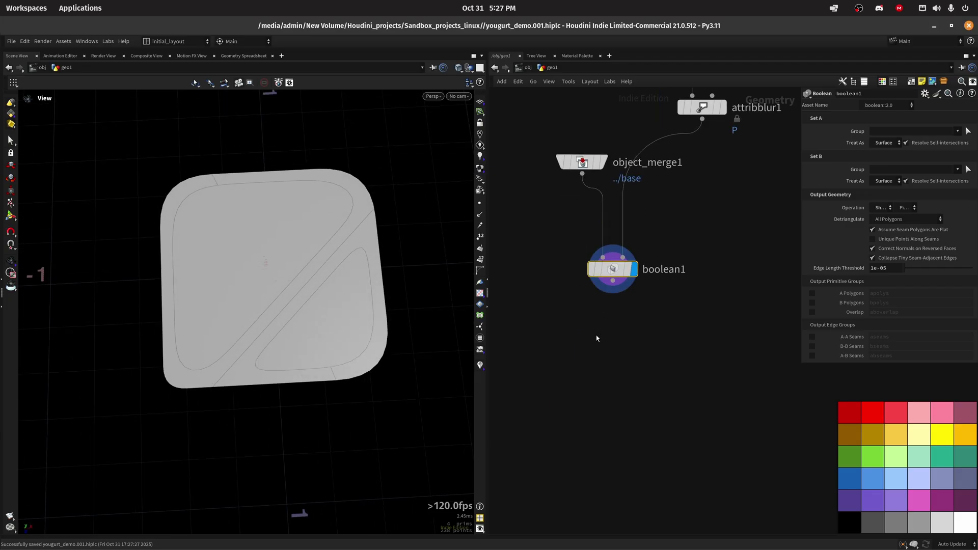
key(Tab)
text(gdele)
key(Return)
click(614, 379)
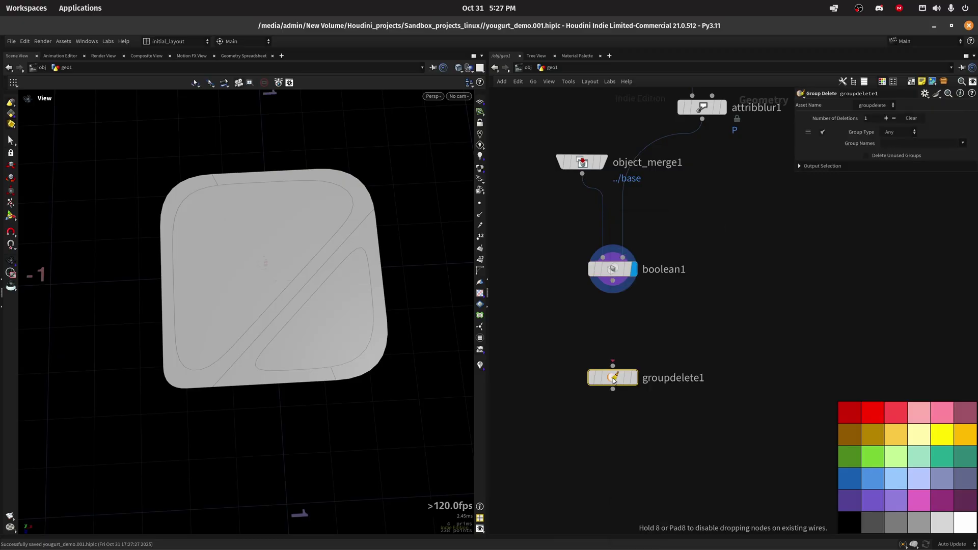
click(962, 144)
click(948, 163)
Step: Add a Triangulate node connected after the Group Delete node and display it
middle_drag(618, 490, 640, 351)
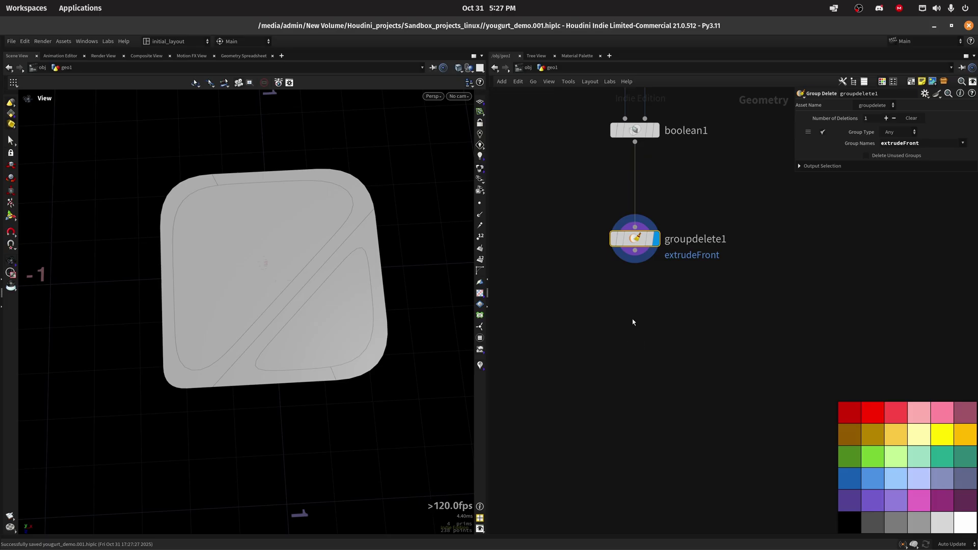
key(Tab)
text(trid)
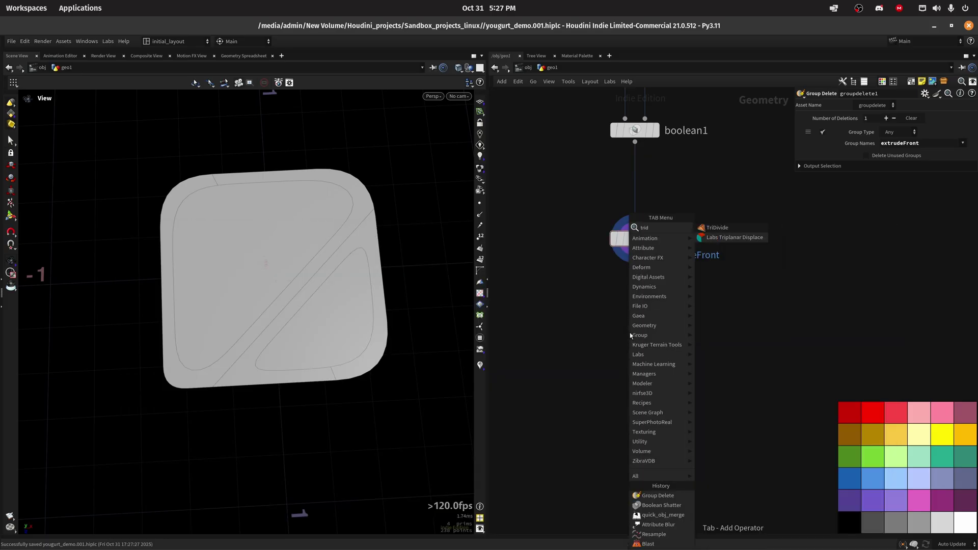
key(BackSpace)
key(BackSpace)
key(Down)
key(Down)
key(Down)
key(Return)
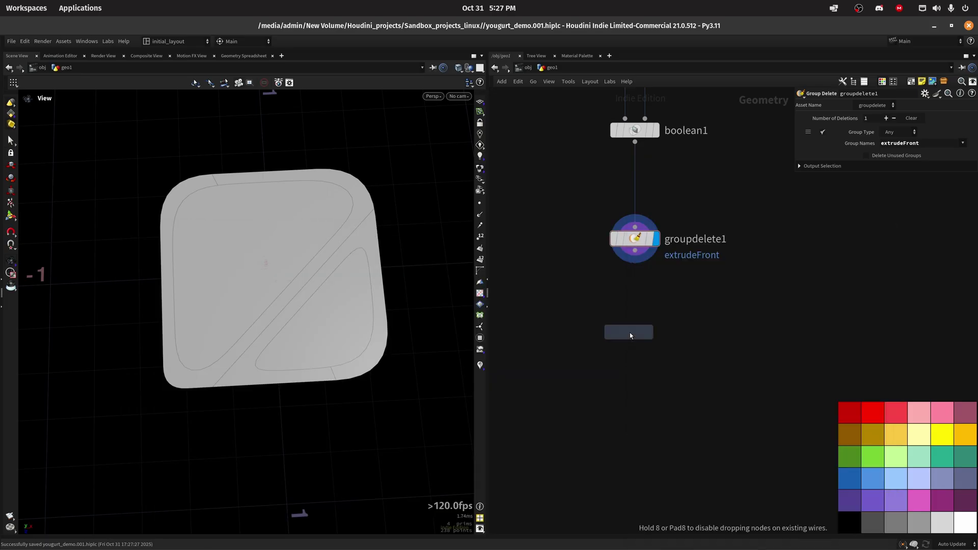
click(629, 334)
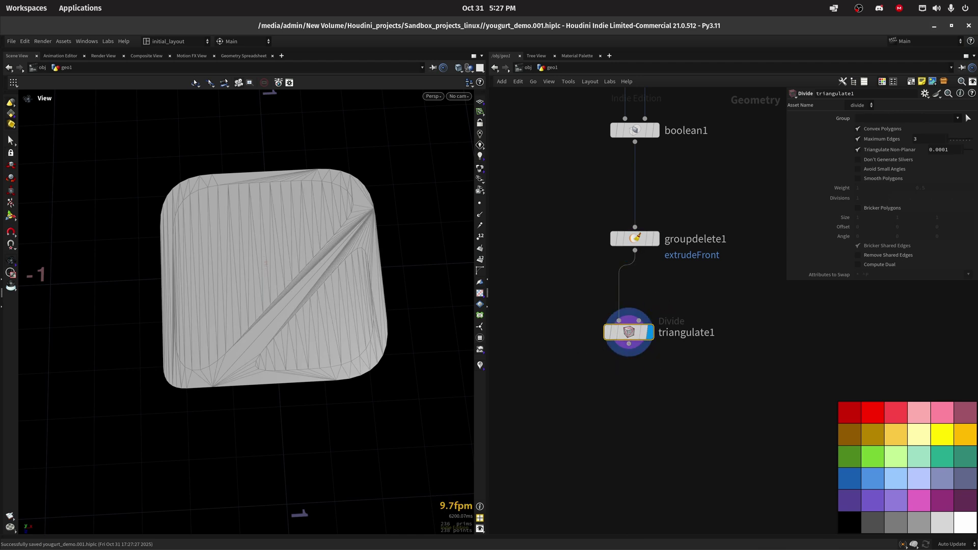
Step: Add a Fuse node connected after the Triangulate node and display it
click(632, 349)
key(Tab)
text(fuse)
key(Return)
click(635, 436)
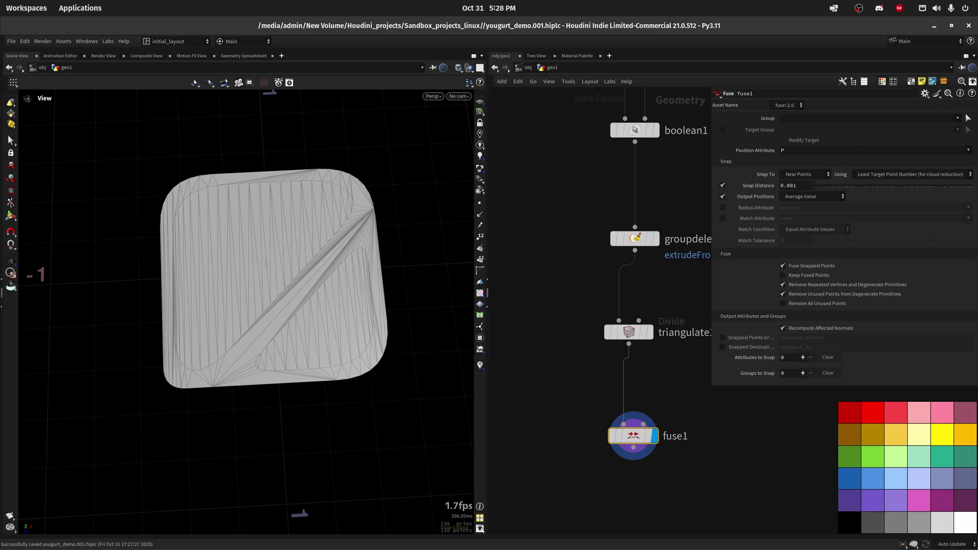
Step: Add a Remesh node connected after the Fuse node and display it
middle_drag(640, 515, 642, 400)
click(642, 400)
key(Tab)
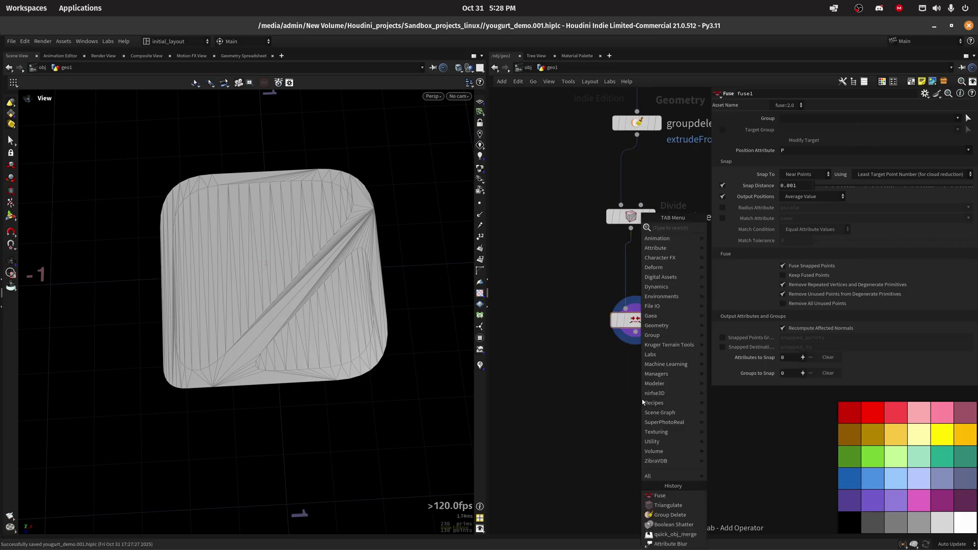
text(reme)
key(Return)
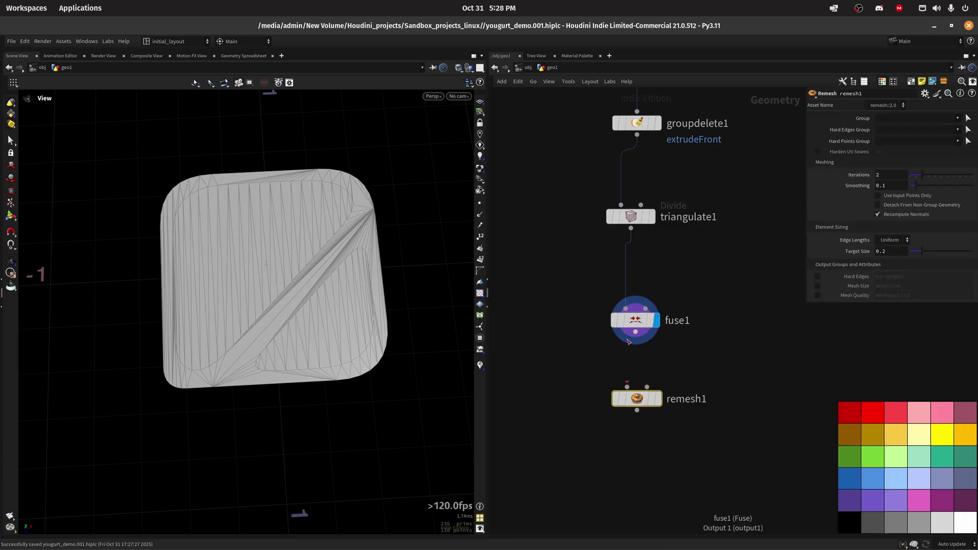
click(641, 400)
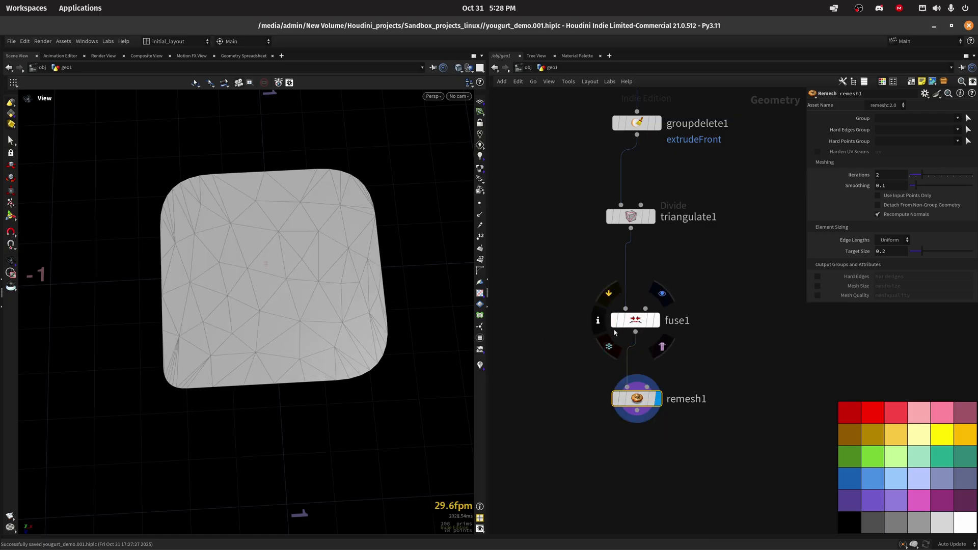
Step: Set the Remesh node's target size to 0.05 and its hard edges group to *, toggling the viewport's group display
double_click(884, 252)
key(Return)
middle_drag(714, 365, 712, 352)
click(480, 338)
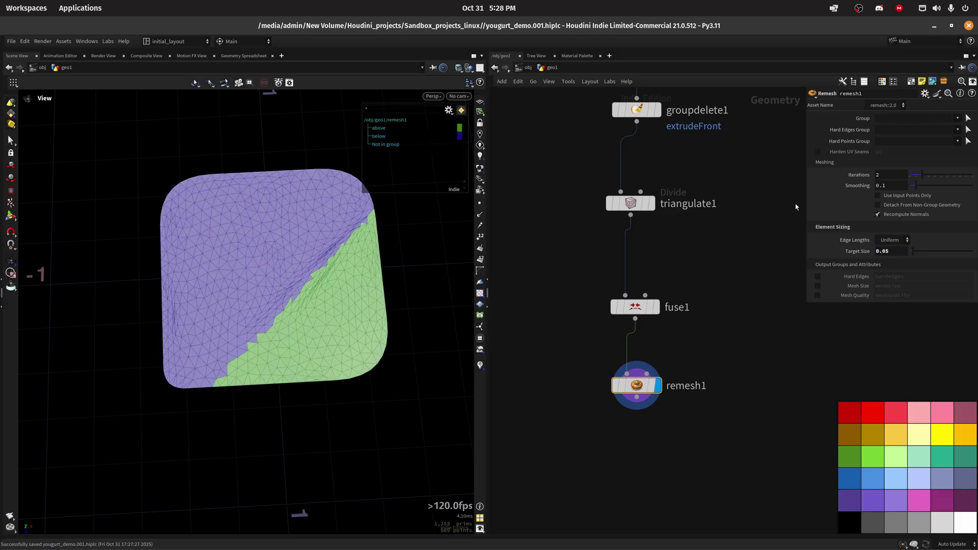
click(885, 130)
text(*)
key(Return)
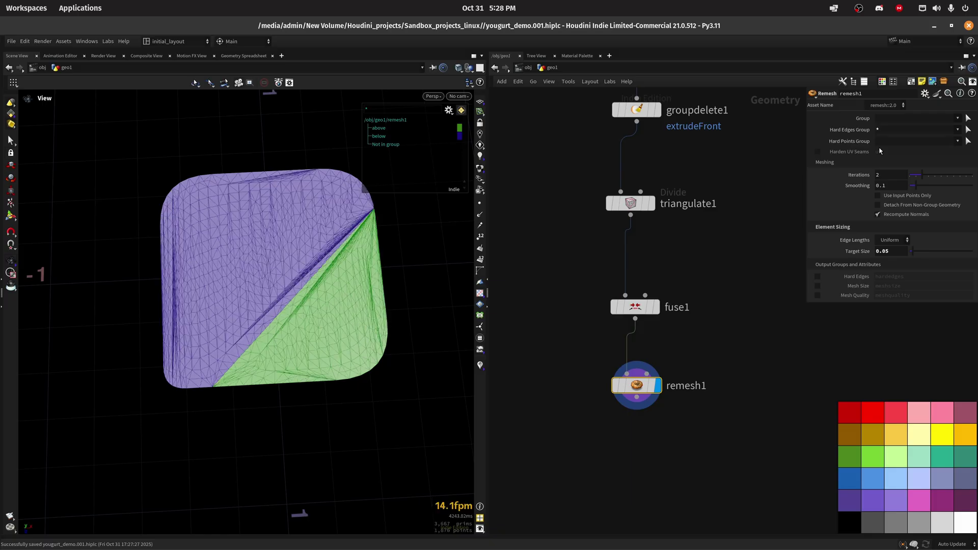
scroll(356, 258, up, 3)
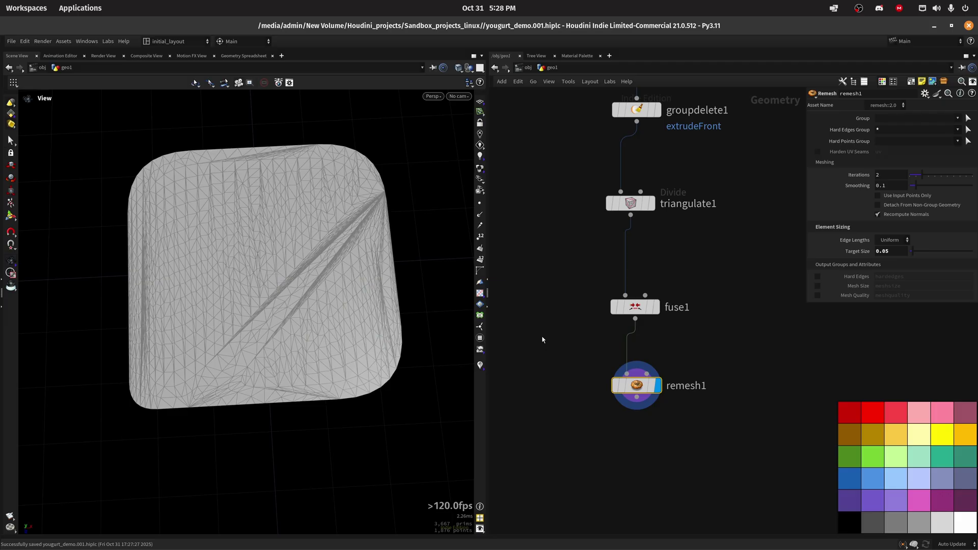
middle_drag(611, 443, 608, 362)
scroll(584, 383, up, 1)
scroll(588, 382, down, 4)
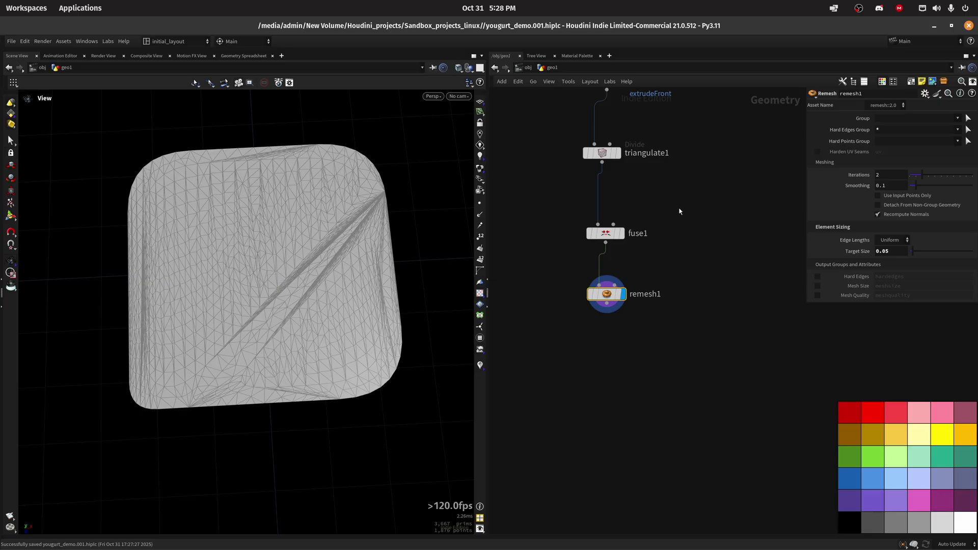
scroll(623, 352, down, 3)
scroll(632, 341, up, 2)
scroll(641, 347, down, 2)
scroll(642, 322, up, 3)
scroll(637, 335, down, 3)
scroll(649, 334, up, 4)
scroll(643, 352, down, 1)
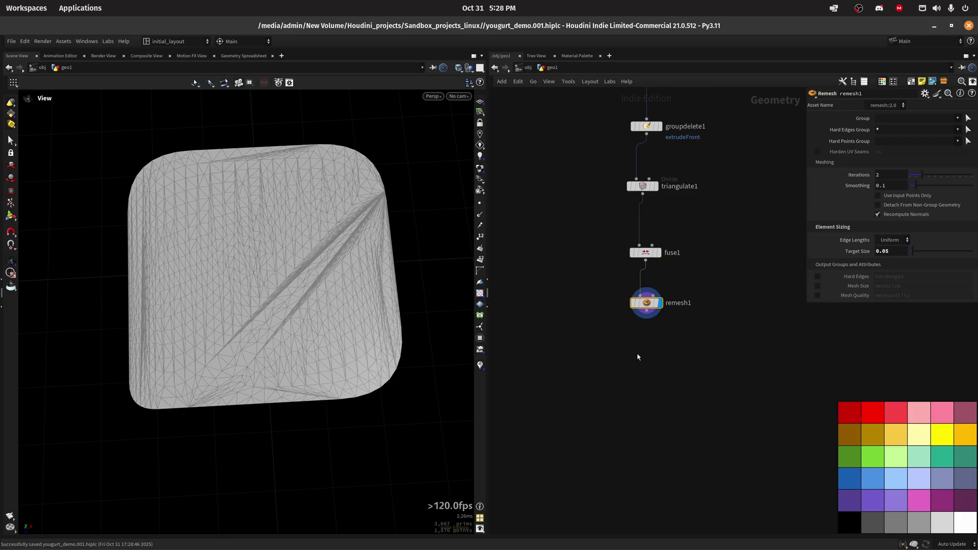
scroll(632, 336, up, 2)
scroll(640, 343, down, 3)
scroll(646, 347, up, 4)
scroll(649, 359, down, 3)
scroll(649, 366, up, 2)
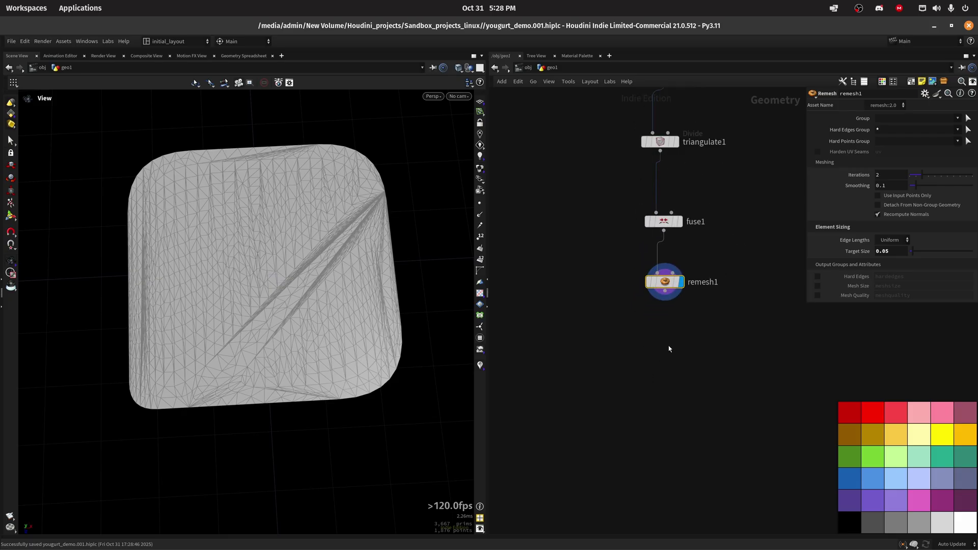
scroll(647, 354, up, 2)
scroll(667, 340, down, 1)
scroll(662, 347, up, 1)
scroll(657, 358, down, 3)
scroll(659, 349, up, 1)
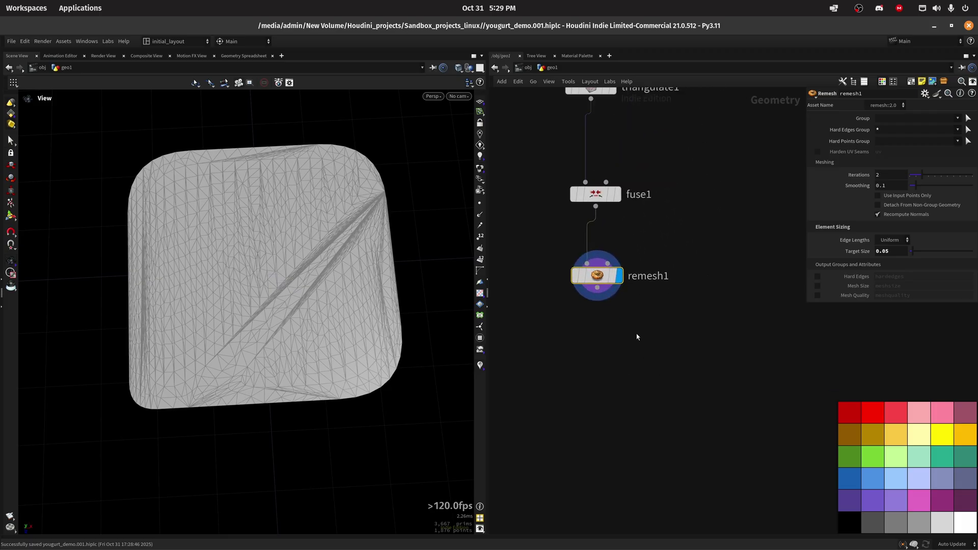
scroll(638, 334, down, 3)
scroll(637, 340, up, 2)
scroll(662, 349, down, 2)
scroll(636, 347, up, 2)
Step: Add a Labs Exoside QuadRemesher node below the Remesh and switch its asset definition to the one in houdini21.0/otls
key(Tab)
text(EXO)
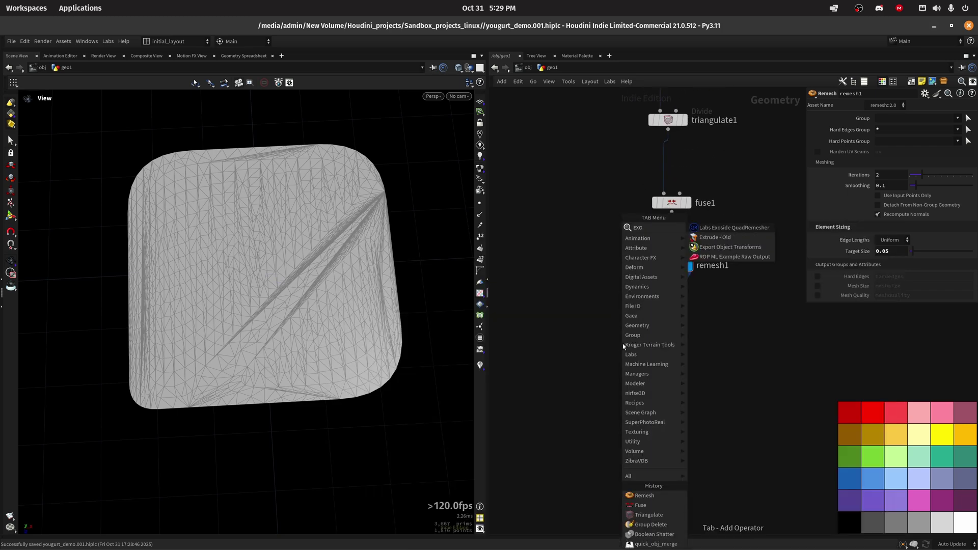
key(Return)
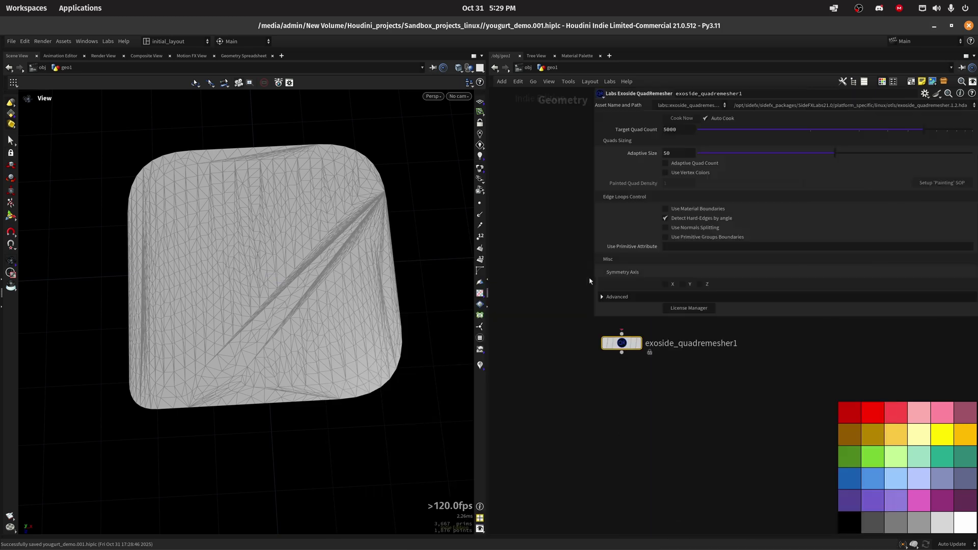
click(550, 376)
click(714, 106)
click(717, 125)
click(777, 106)
click(846, 105)
click(847, 106)
click(842, 124)
scroll(564, 347, up, 1)
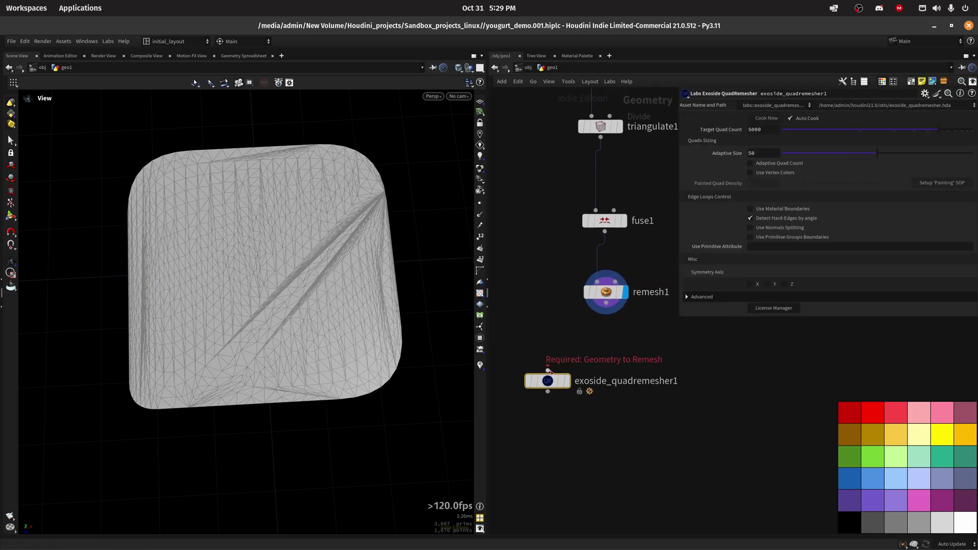
Step: Connect the Remesh node's output to the Exoside QuadRemesher's input
mouse_move(548, 370)
mouse_down()
mouse_move(612, 310)
mouse_move(534, 378)
mouse_up()
middle_drag(574, 353, 601, 328)
scroll(610, 333, down, 3)
scroll(601, 334, up, 4)
scroll(606, 338, down, 3)
scroll(610, 325, up, 3)
scroll(614, 316, down, 2)
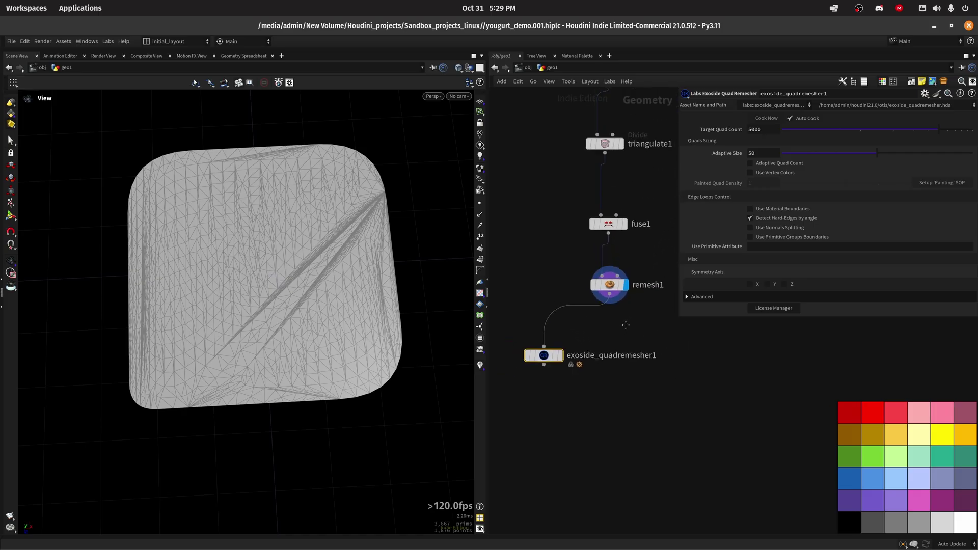
mouse_move(624, 335)
right_down()
mouse_move(596, 334)
mouse_move(629, 319)
mouse_move(616, 325)
right_up()
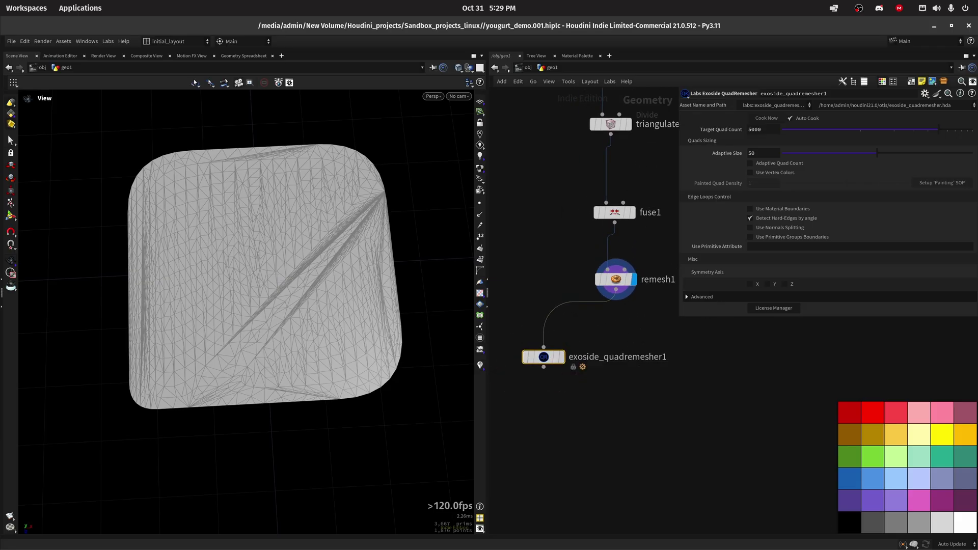
Step: Make the QuadRemesher use primitive group boundaries instead of hard-edge angle detection, with a target quad count of 2048, and display it
click(815, 238)
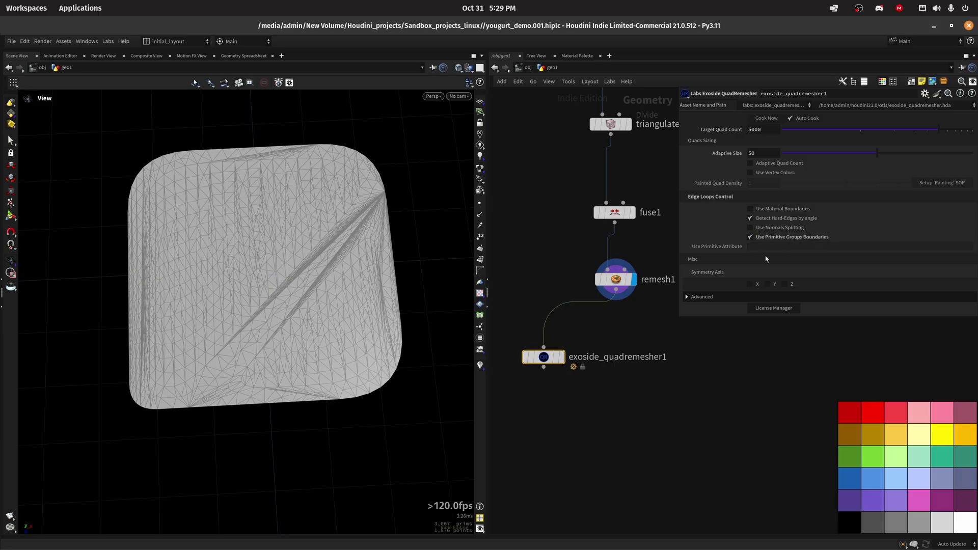
double_click(771, 132)
text(2048)
key(Return)
click(562, 356)
scroll(347, 328, down, 1)
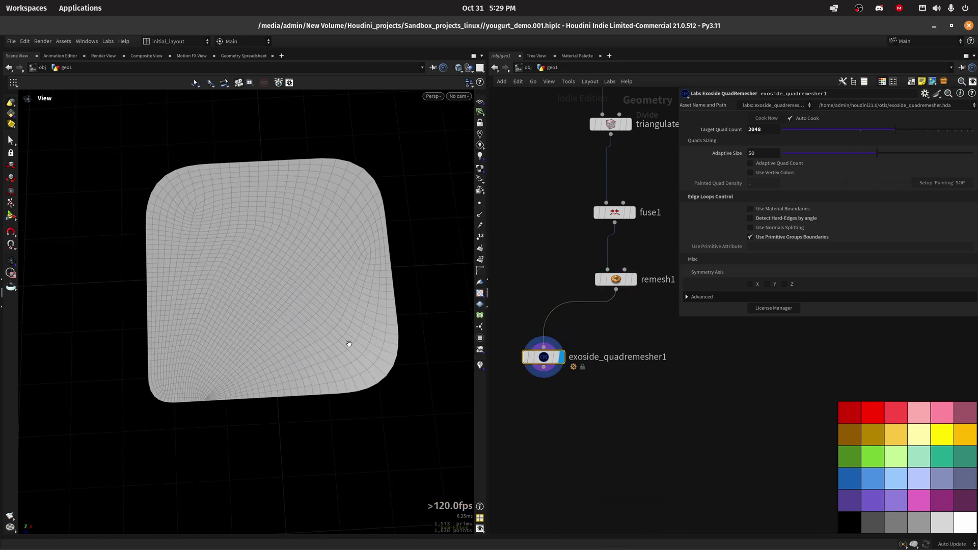
drag(363, 345, 376, 354)
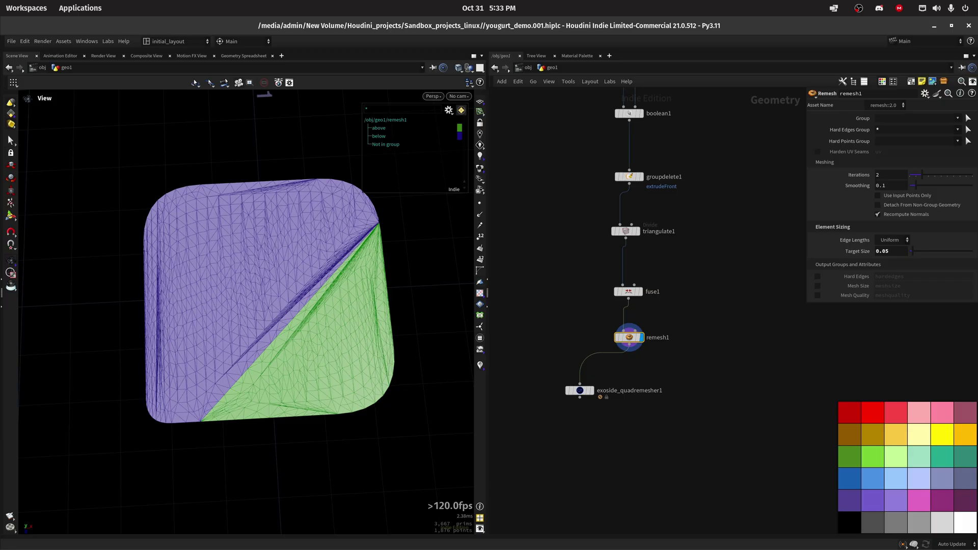
Step: Enable the B Polygons output primitive group, bpolys, on the Boolean node
click(699, 293)
middle_drag(712, 170, 696, 315)
middle_drag(693, 210, 689, 243)
drag(537, 275, 693, 310)
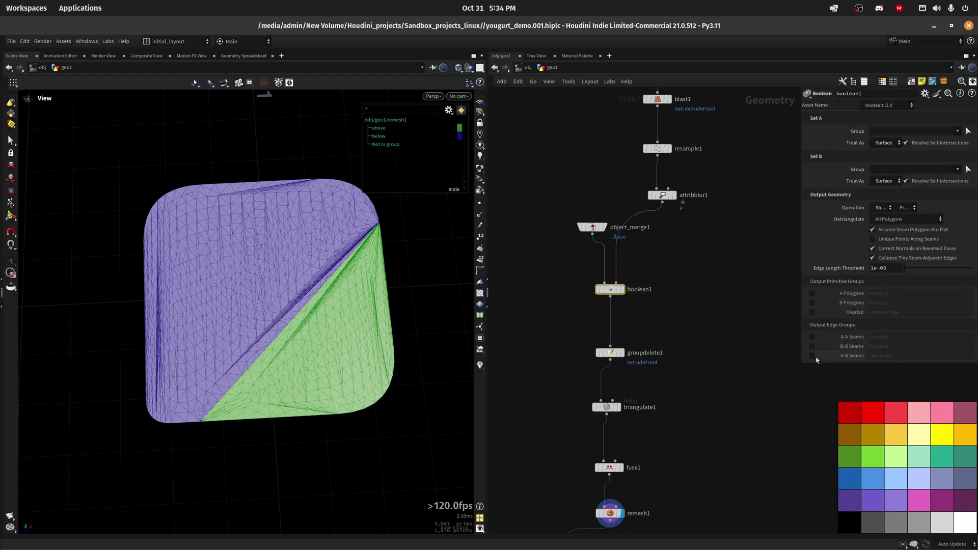
click(813, 303)
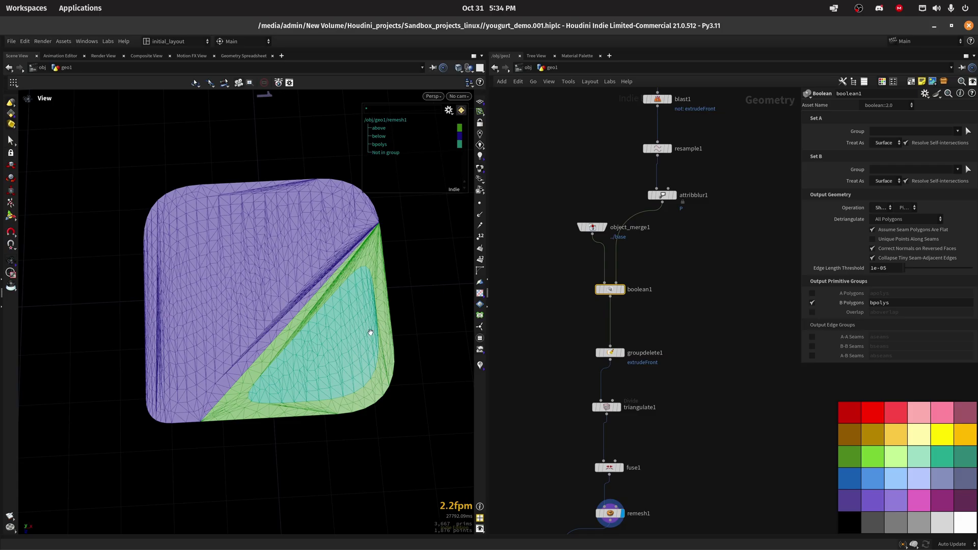
Step: Display the Exoside QuadRemesher, lock its result and save the scene
middle_drag(546, 515, 560, 312)
click(591, 345)
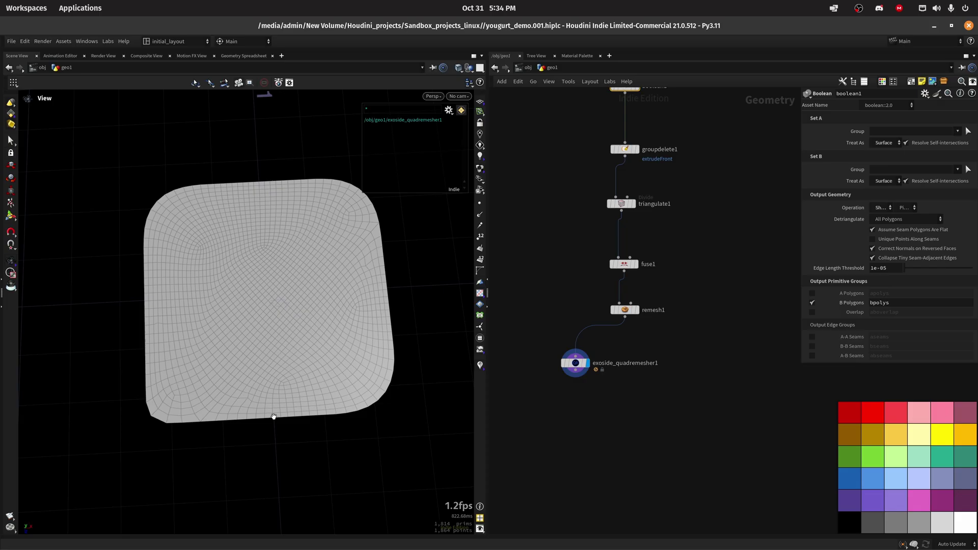
click(565, 363)
key(ctrl+s)
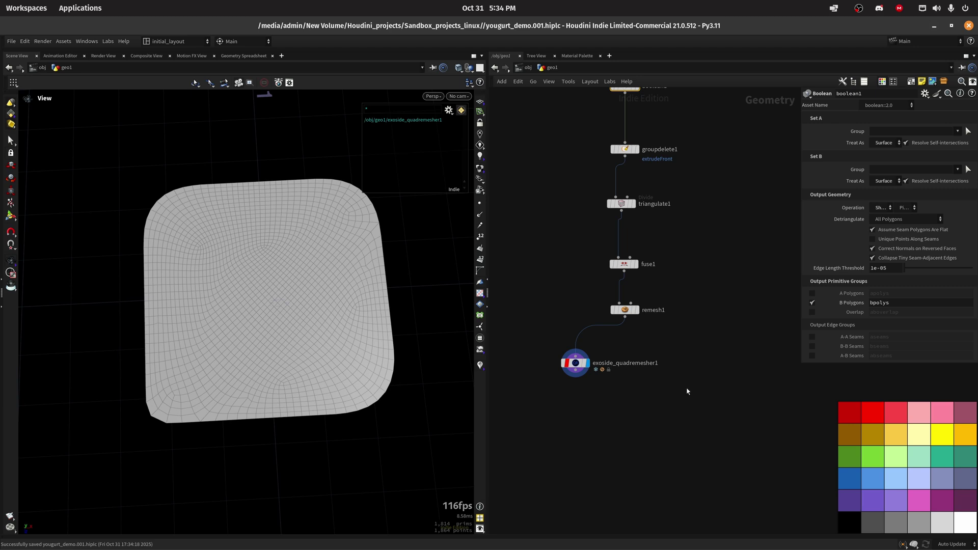
Step: Add a Group Transfer node with the QuadRemesher as first input and the Remesh as second, and display it
middle_drag(683, 403, 683, 325)
key(Tab)
text(gtra)
key(Return)
click(598, 375)
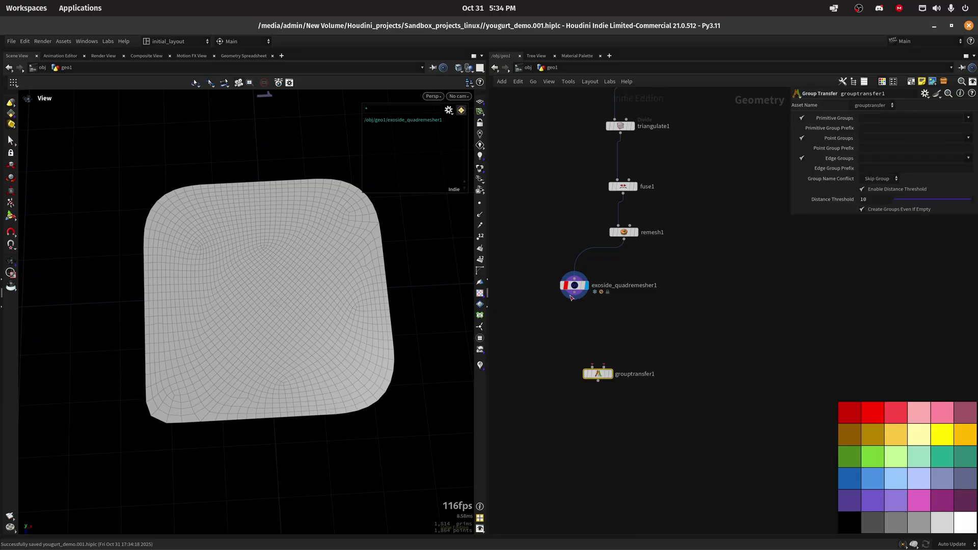
drag(571, 297, 592, 366)
drag(598, 375, 621, 365)
drag(625, 240, 626, 357)
click(638, 350)
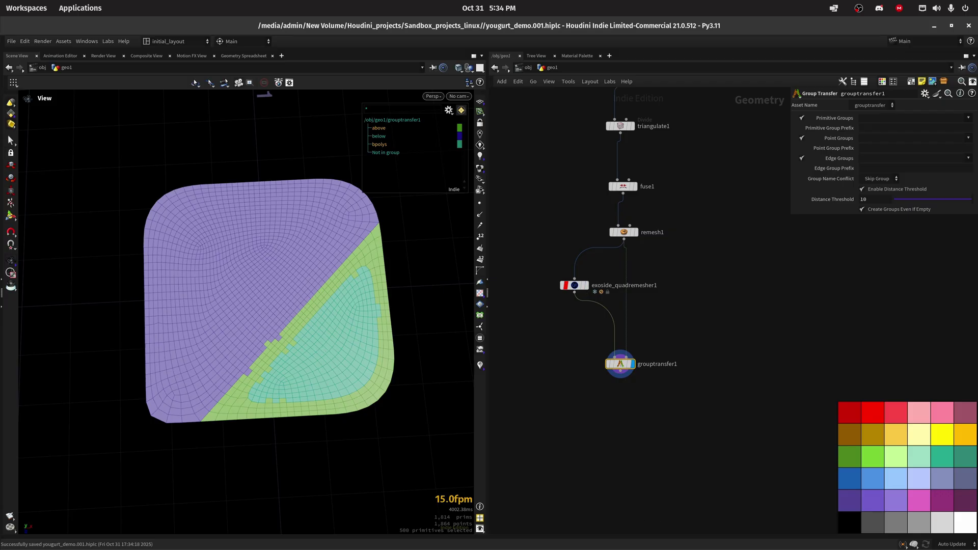
Step: Set the Group Transfer's distance threshold to 1
drag(871, 199, 697, 223)
text(1)
key(Return)
Step: Insert a second Remesh node between the first Remesh and the Group Transfer's second input
key(Tab)
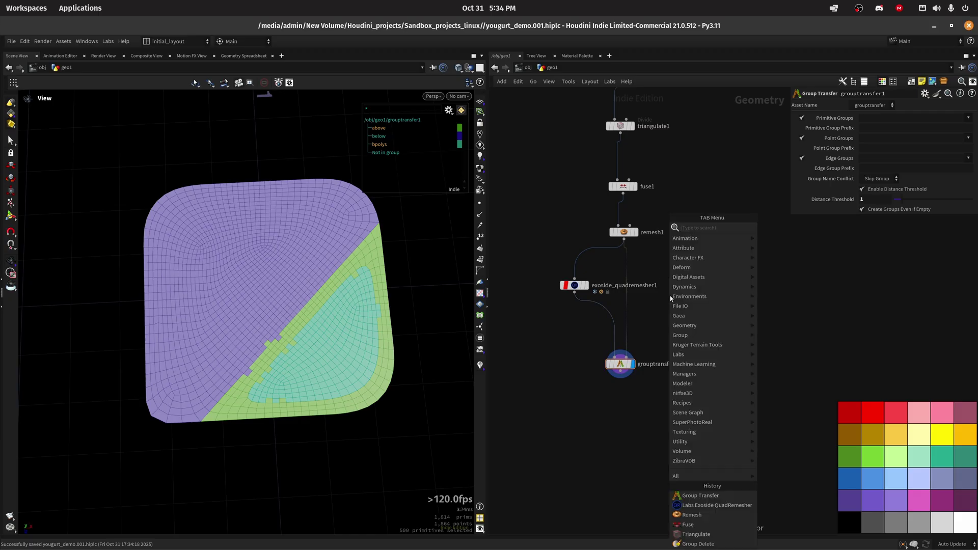
text(REME)
key(Return)
click(671, 295)
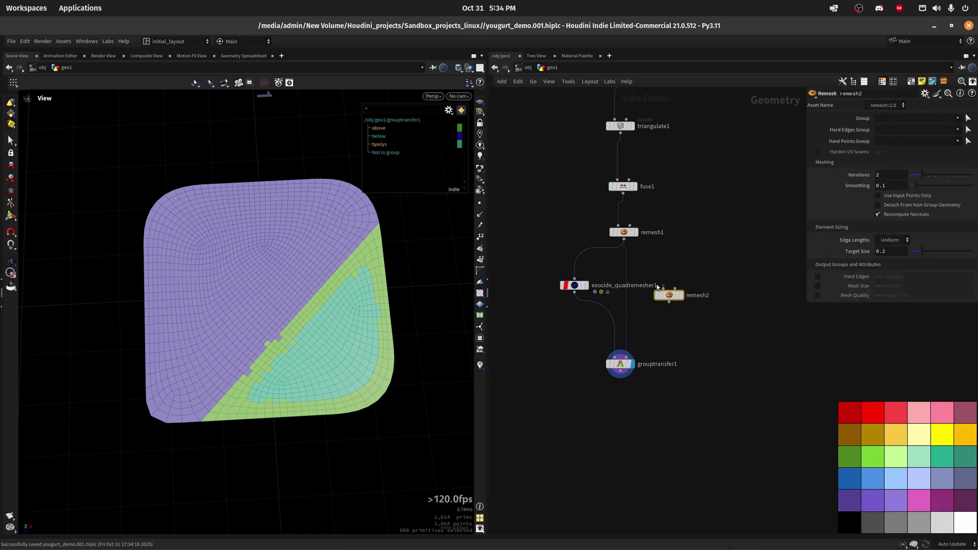
drag(670, 295, 630, 293)
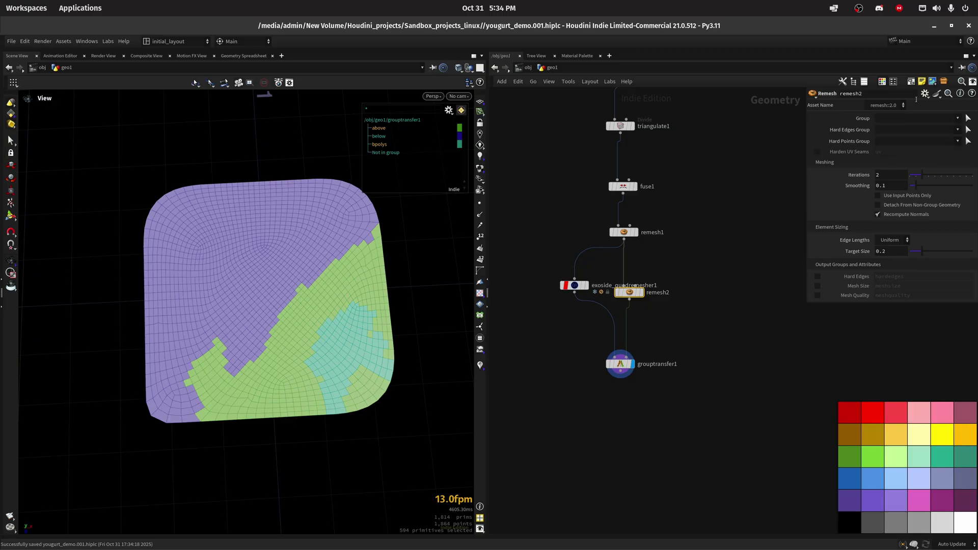
Step: Set the second Remesh's hard edges group to * and its target size to 0.01, and move the node clear of the QuadRemesher
click(895, 130)
text(*)
key(Return)
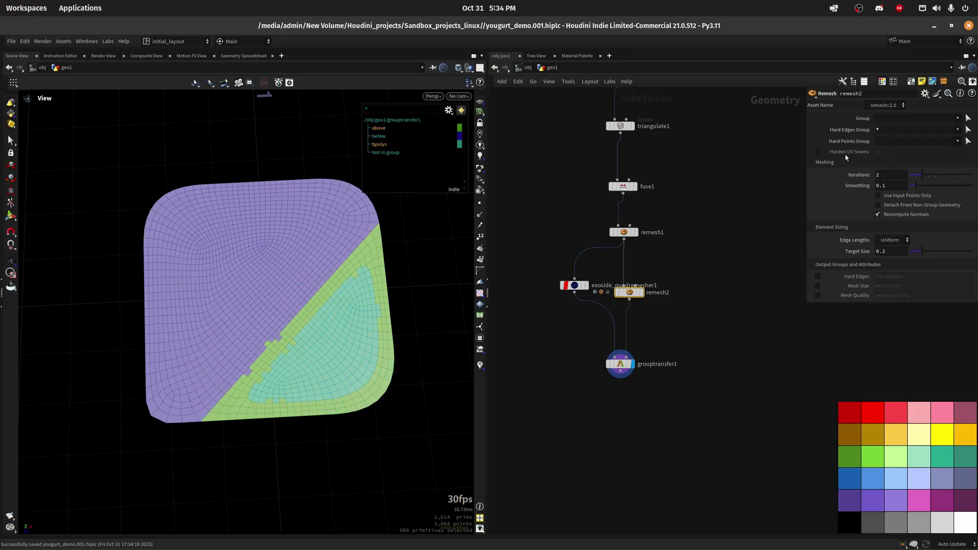
double_click(889, 252)
text(01)
key(Return)
scroll(574, 353, up, 3)
drag(650, 271, 719, 255)
scroll(424, 368, down, 2)
middle_drag(422, 370, 392, 386)
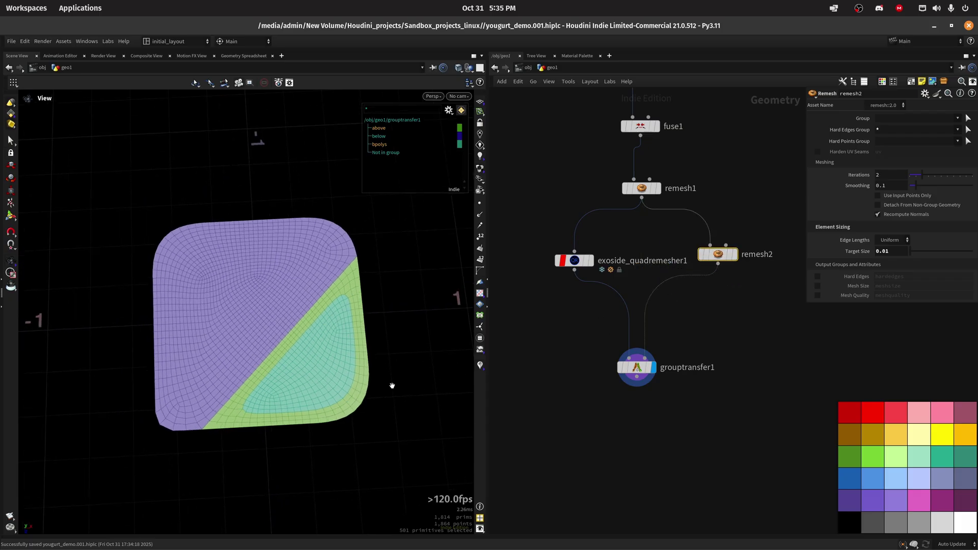
Step: Turn off the viewport's group display and examine the quad mesh from several angles
click(480, 339)
scroll(376, 391, down, 2)
drag(376, 391, 385, 379)
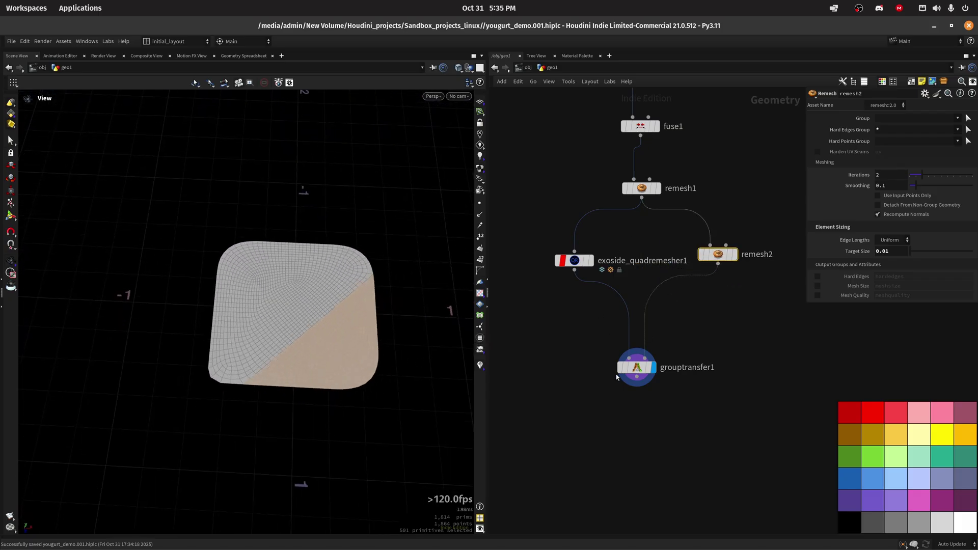
alt+drag(321, 334, 295, 312)
alt+drag(366, 363, 331, 358)
middle_drag(642, 394, 632, 308)
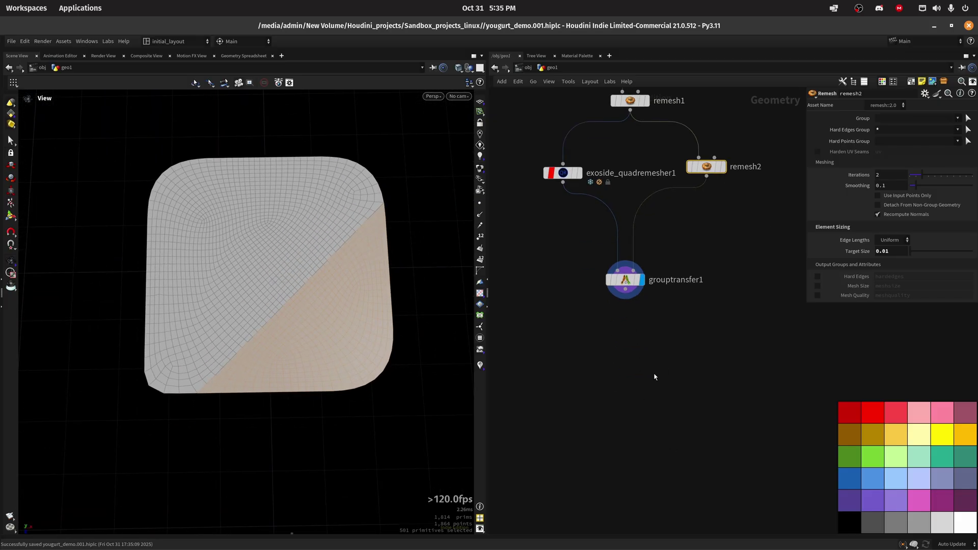
scroll(626, 351, up, 3)
key(Tab)
text(Name)
key(Return)
click(630, 373)
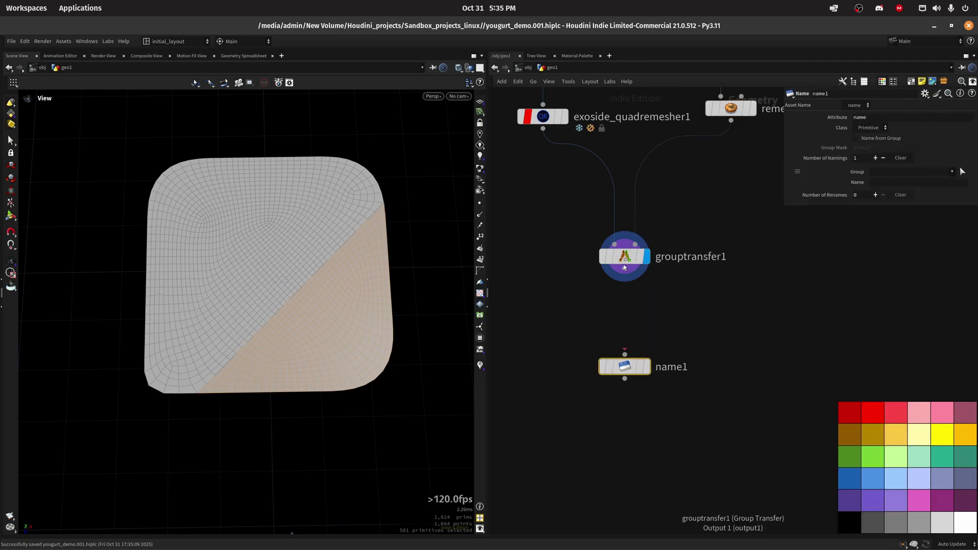
drag(624, 268, 625, 357)
click(654, 340)
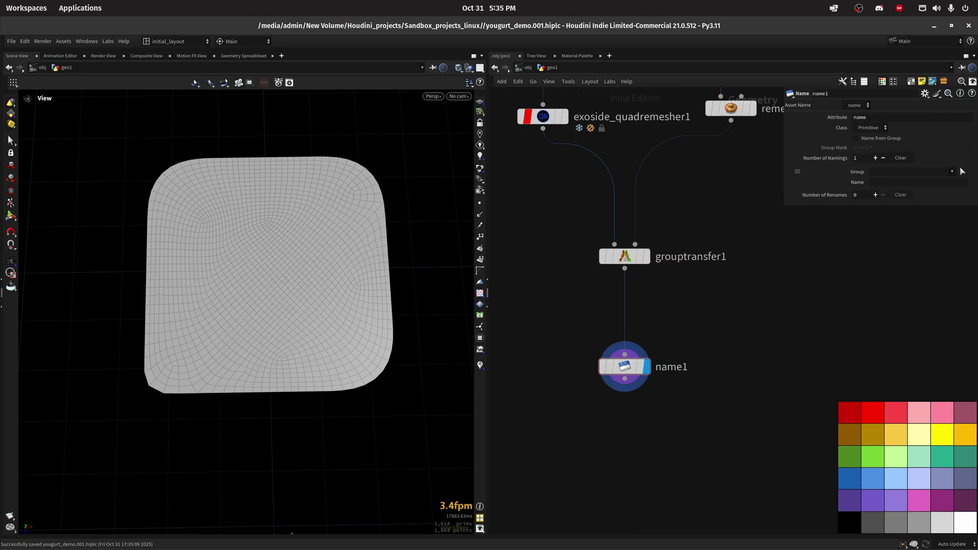
click(890, 172)
drag(556, 347, 688, 385)
key(Delete)
Step: Add a Name from Groups node below the Group Transfer node
key(Tab)
text(namefg)
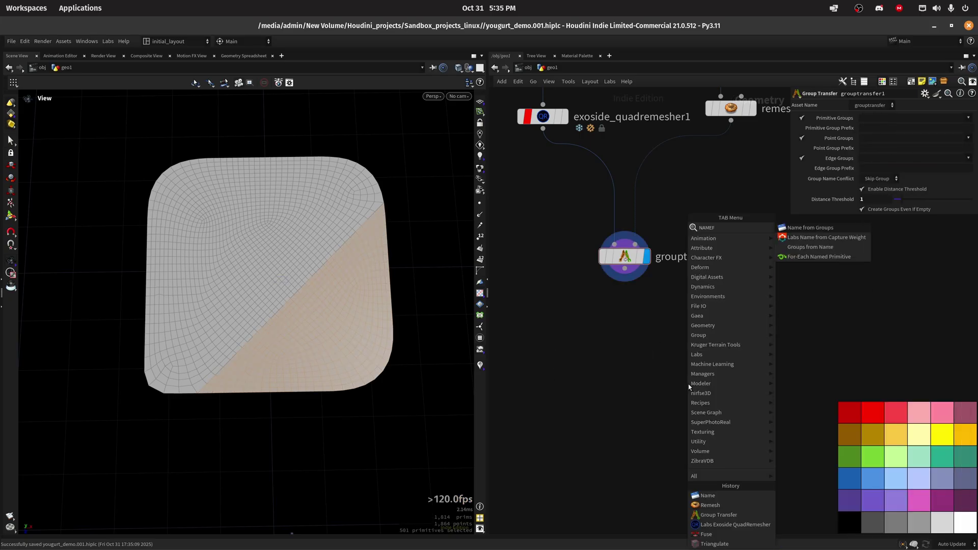
key(Return)
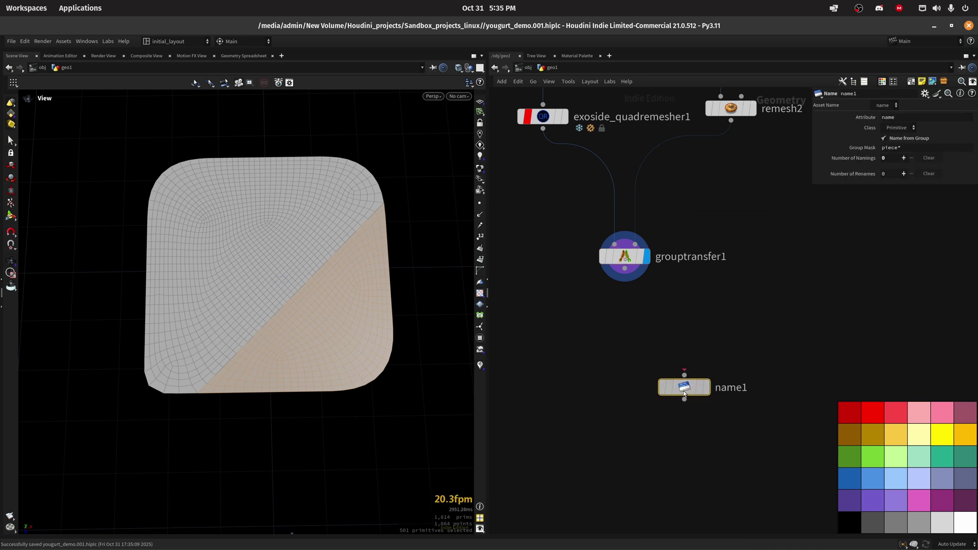
click(624, 371)
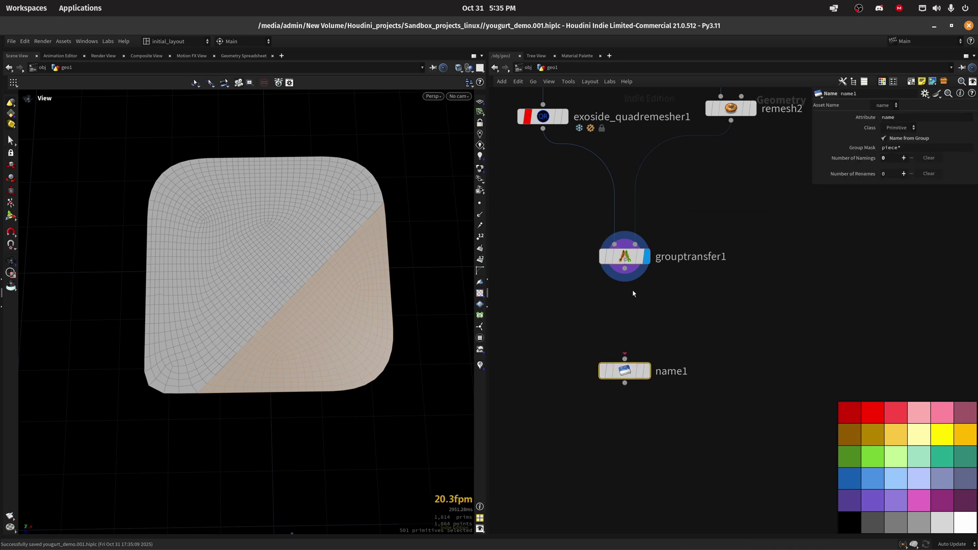
Step: Set the Name node's group mask to above* below*
double_click(892, 148)
text(ABIVE)
key(BackSpace)
key(BackSpace)
key(BackSpace)
key(BackSpace)
key(BackSpace)
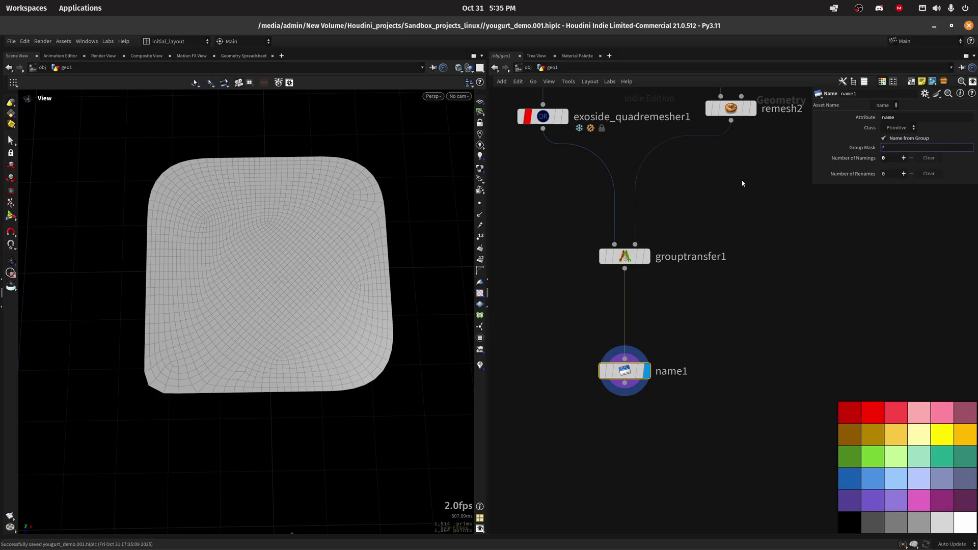
text(aboc)
text(e)
text( below*)
key(Return)
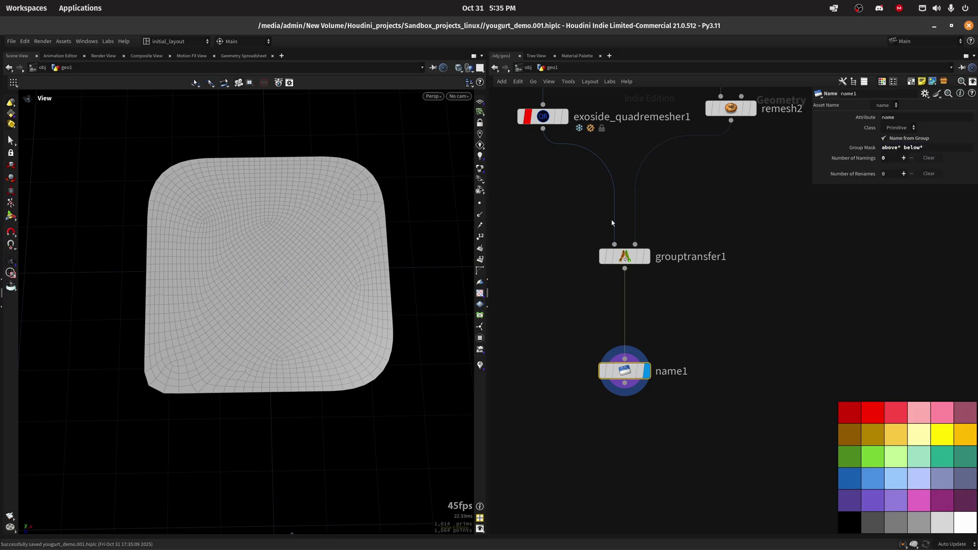
Step: Turn on visualization of the name primitive attribute from the Name node's info and examine the coloured regions
mouse_move(622, 374)
click(586, 371)
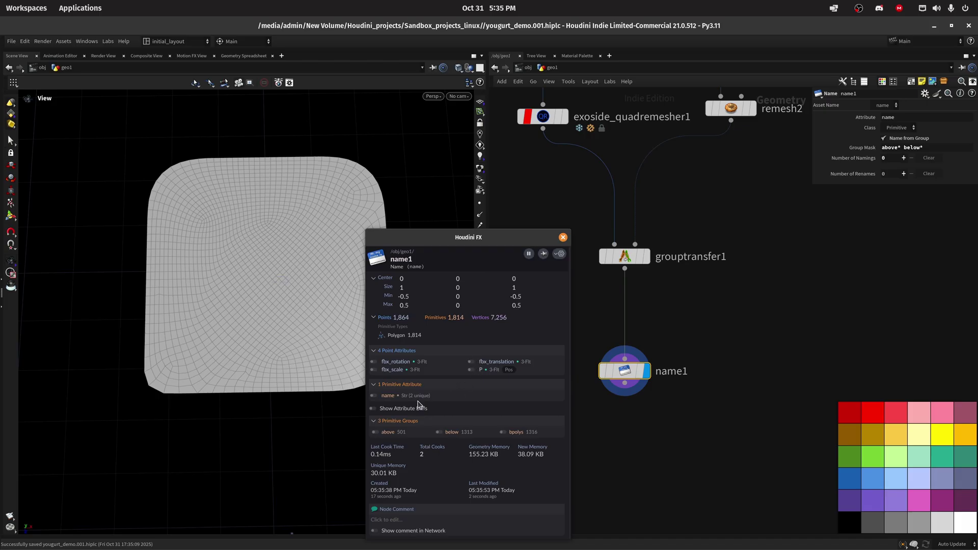
click(374, 395)
drag(236, 312, 249, 348)
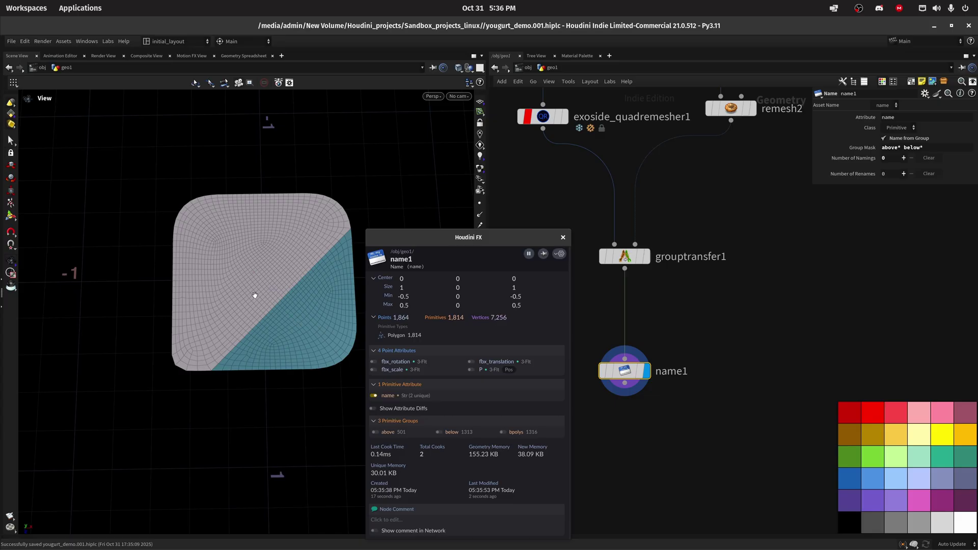
scroll(251, 290, up, 1)
click(563, 237)
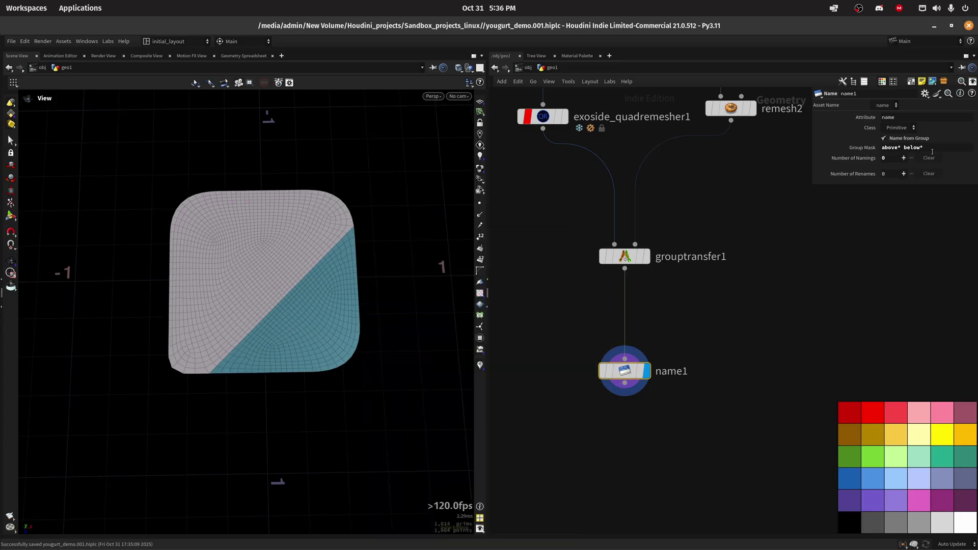
Step: Try placing below* ahead of above* in the Name node's group mask, and undo the change
double_click(913, 147)
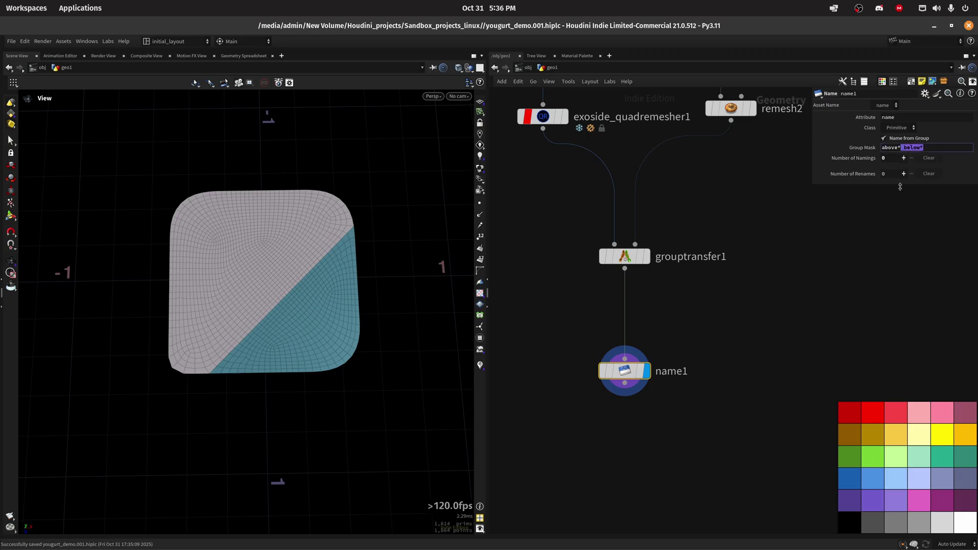
key(ctrl+x)
key(Home)
key(ctrl+v)
key(Return)
key(ctrl+z)
key(ctrl+z)
Step: Add an Attribute Wrangle fed by the Name node and make it the displayed node
middle_drag(628, 418, 605, 341)
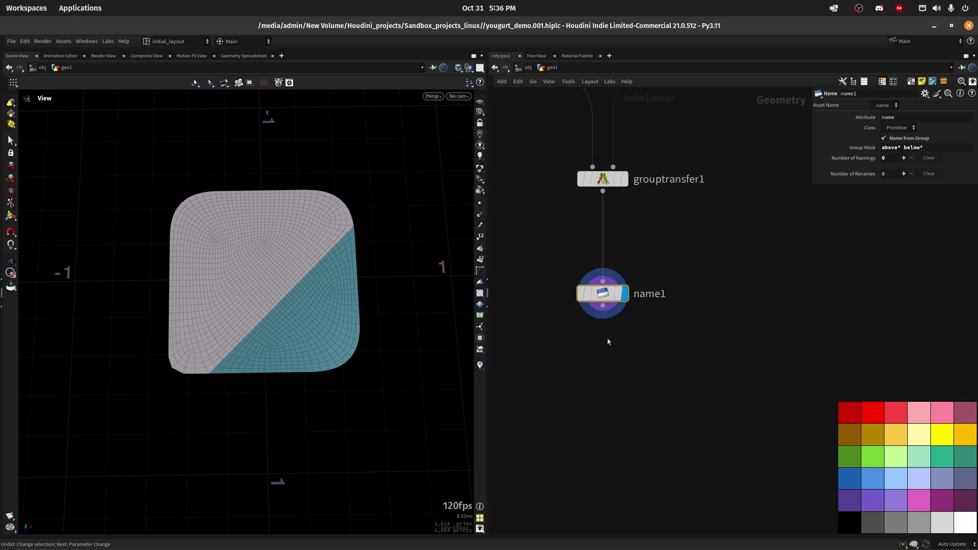
drag(603, 306, 606, 415)
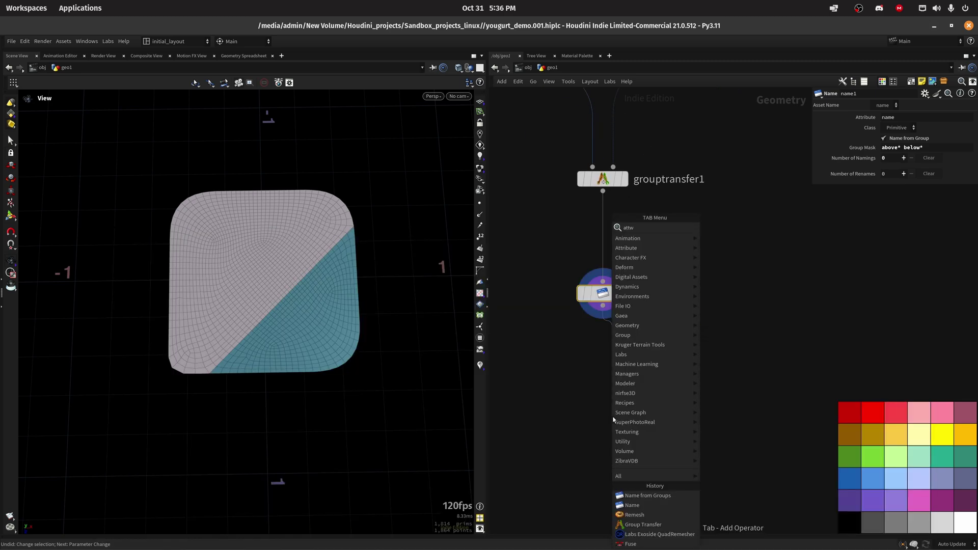
click(614, 418)
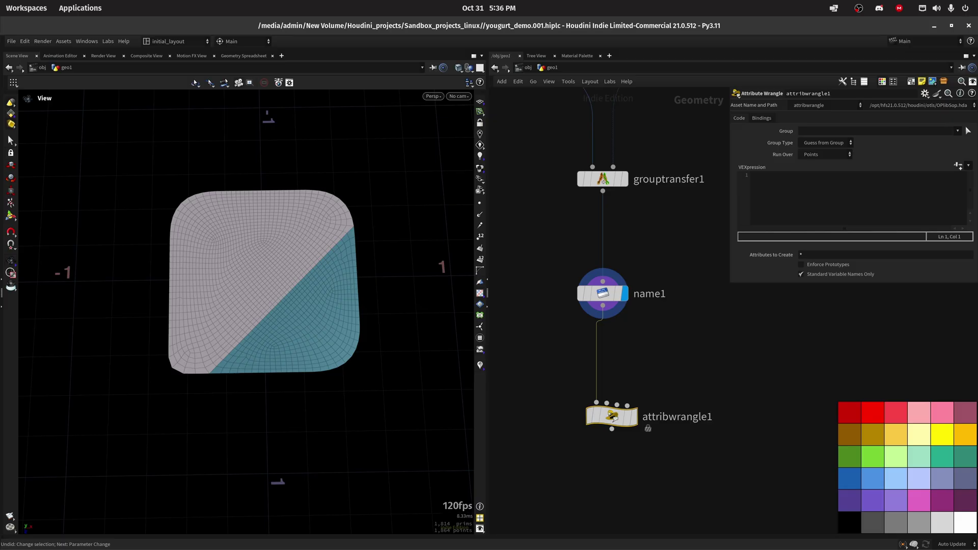
click(633, 417)
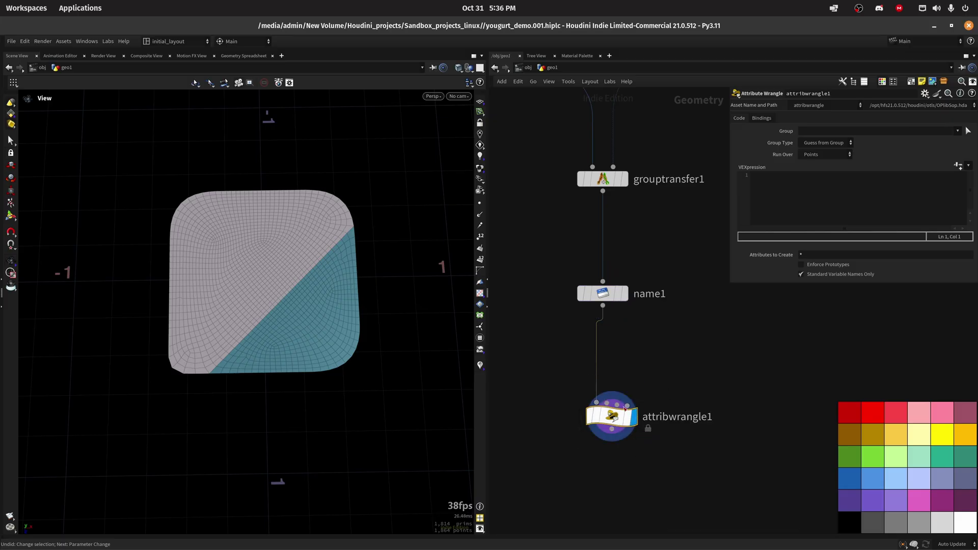
Step: Enter string names [] = uniquevals(0, 'prim', 'name'); in the wrangle and check the name values in the Geometry Spreadsheet
click(780, 206)
text(string names )
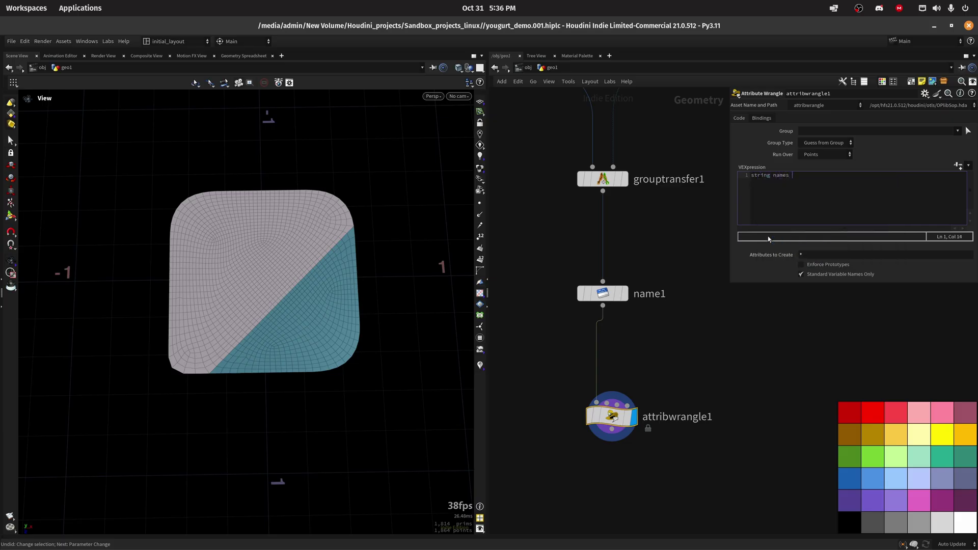
text([])
text( = uniquevals)
text(())
text(, '')
text(prim)
text(, 'name)
text(;)
click(680, 342)
click(243, 56)
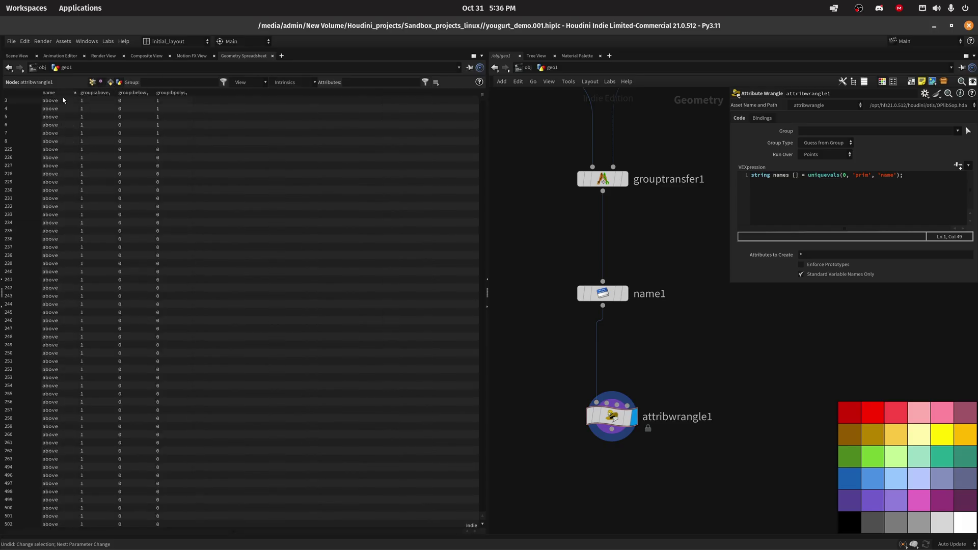
click(16, 55)
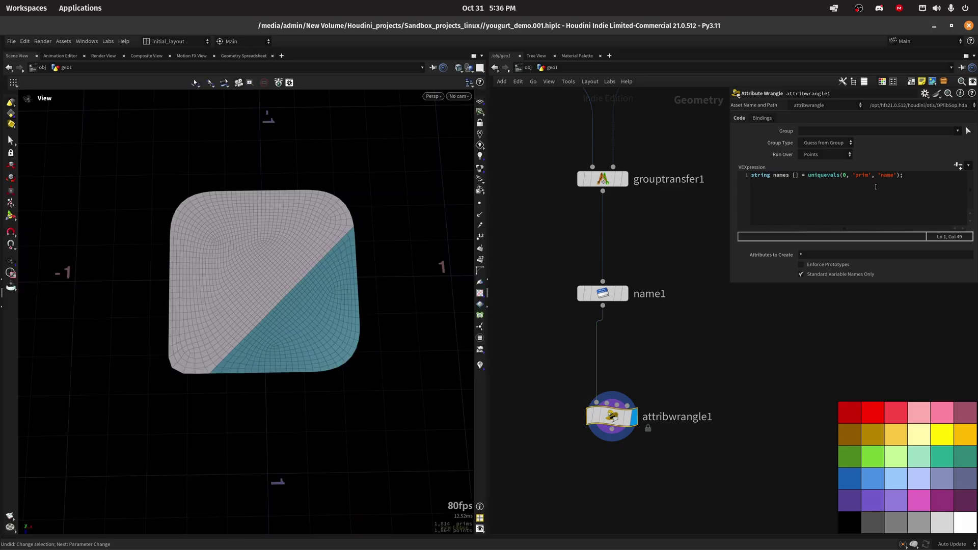
Step: Add a second code line to the wrangle: names = reverse(names);
click(915, 186)
key(Return)
text(names = rever)
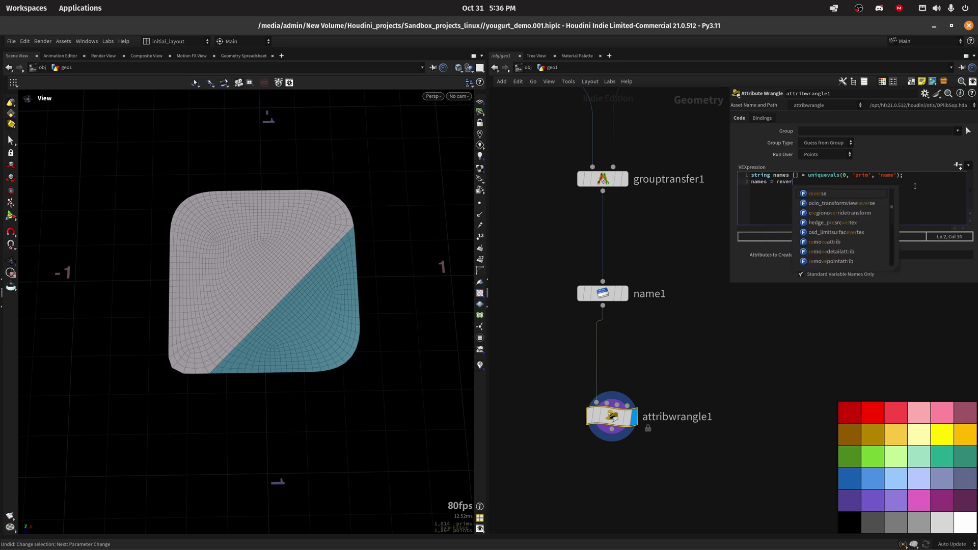
text(se())
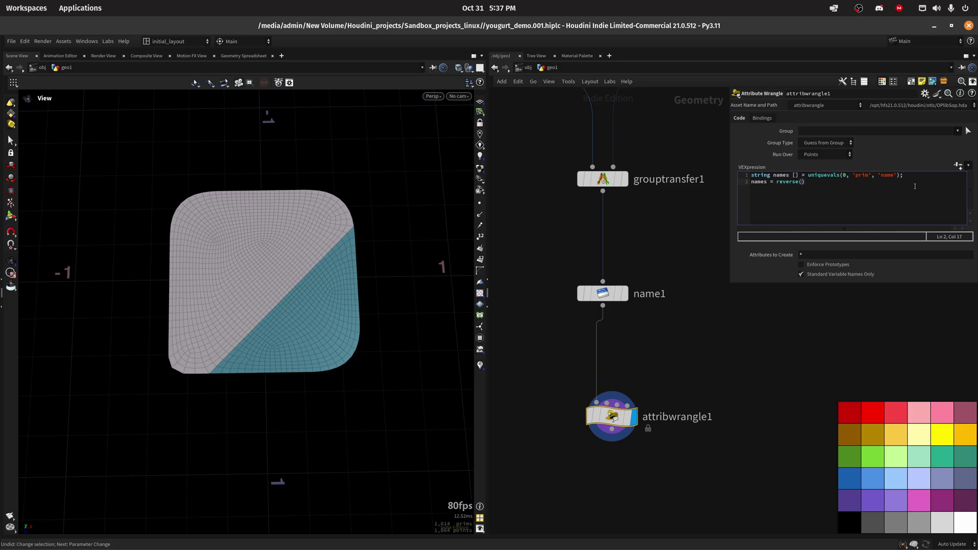
text(names))
text(;)
Step: Add the index lookup to the wrangle after a blank line: int idx = find(names, s@name);
key(Return)
key(Return)
text(in)
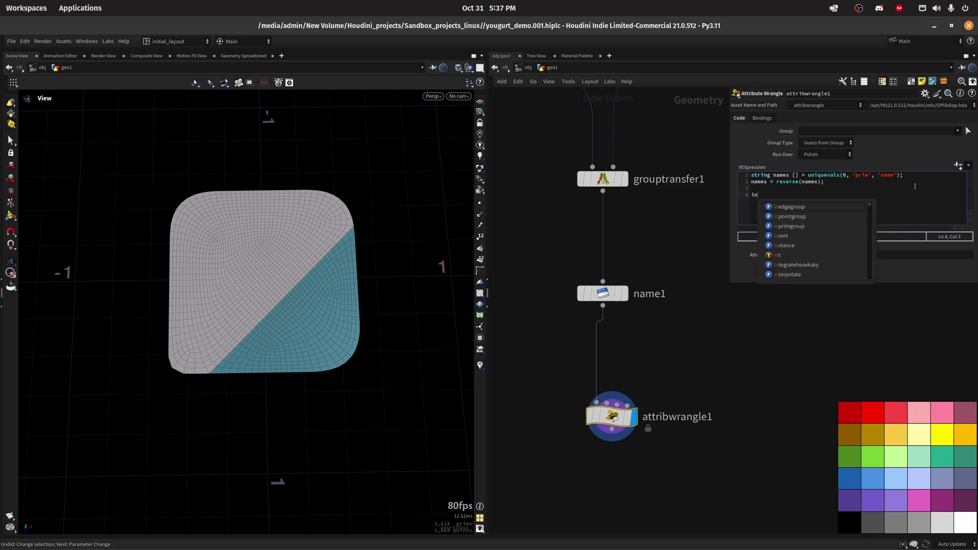
text(t idx )
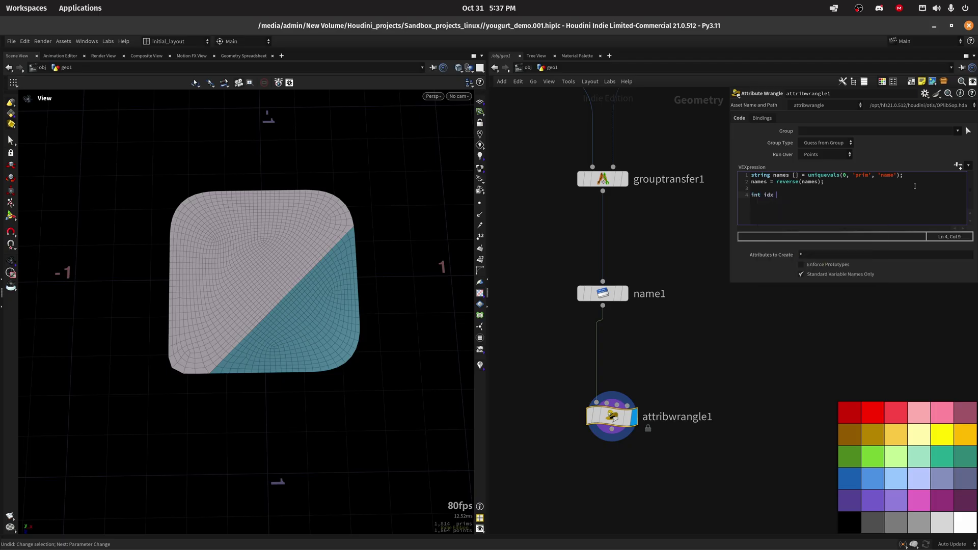
text(= find())
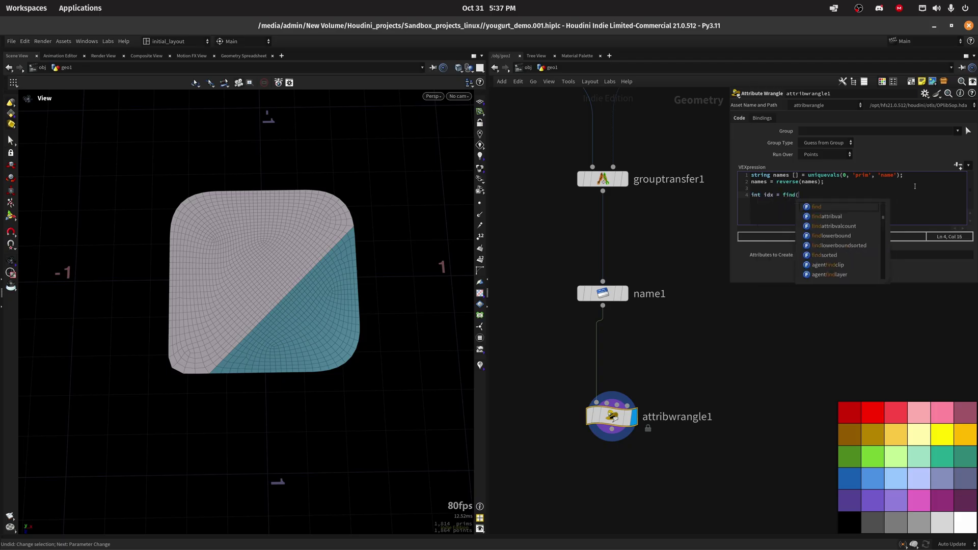
text(names)
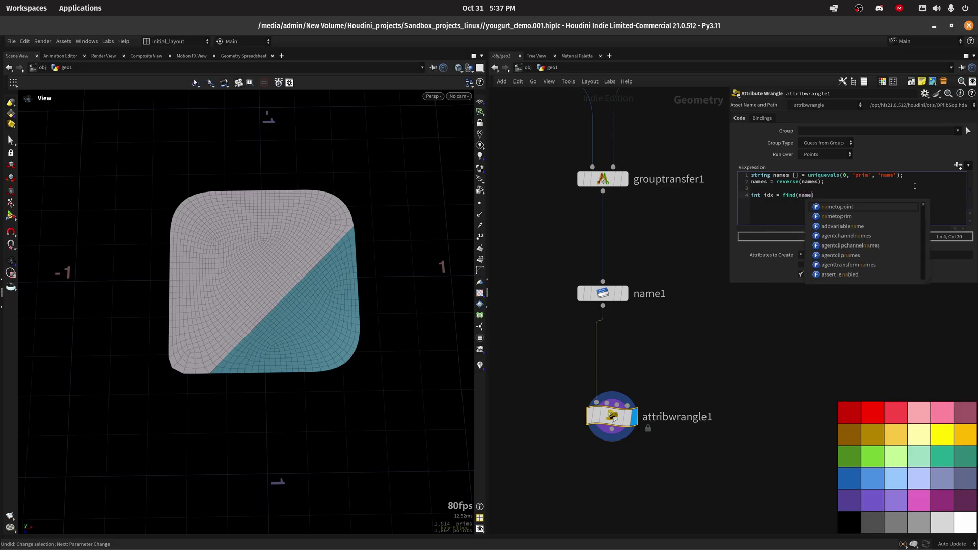
text(, s@)
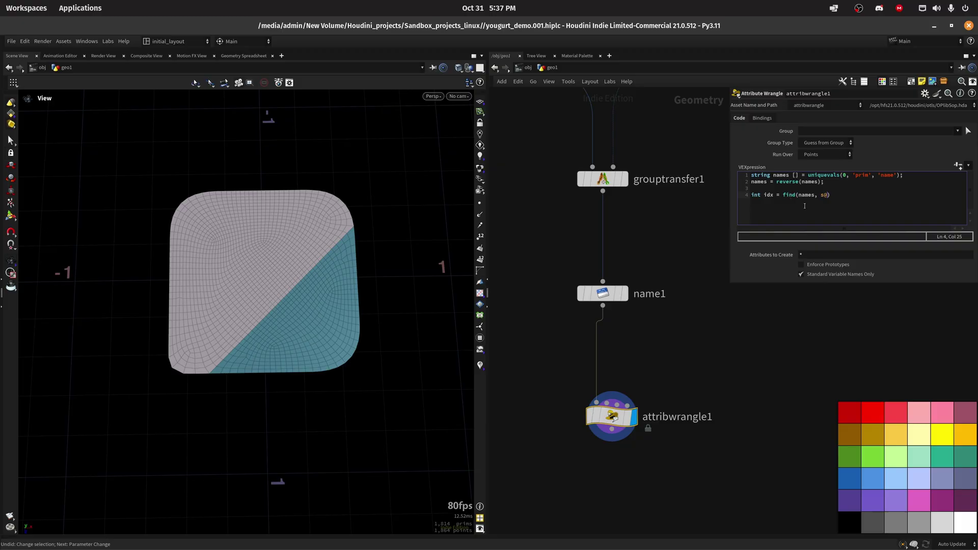
text(name)
text(;)
Step: Finish the wrangle code with s@name = names[(idx+1) % len(names)]; after another blank line
key(Return)
key(Return)
text(s@name = names)
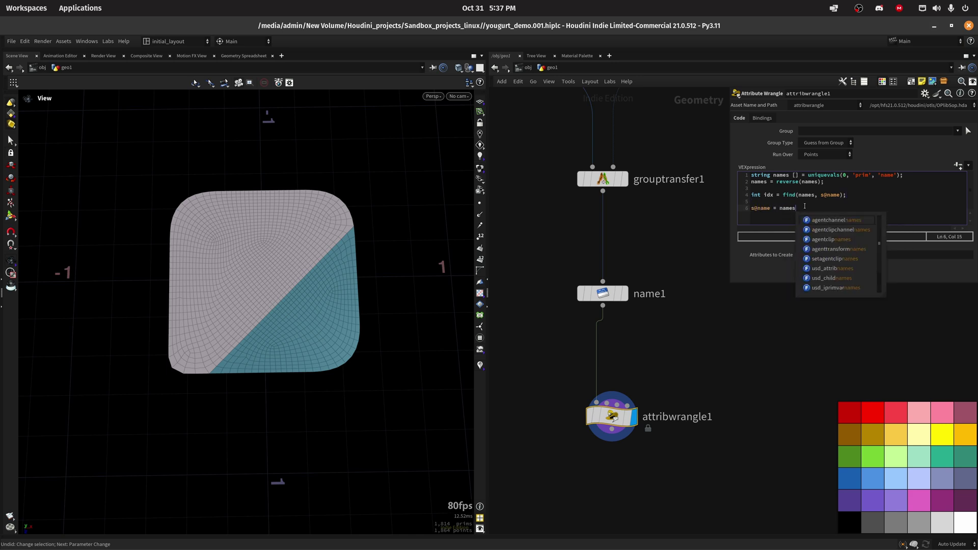
text([])
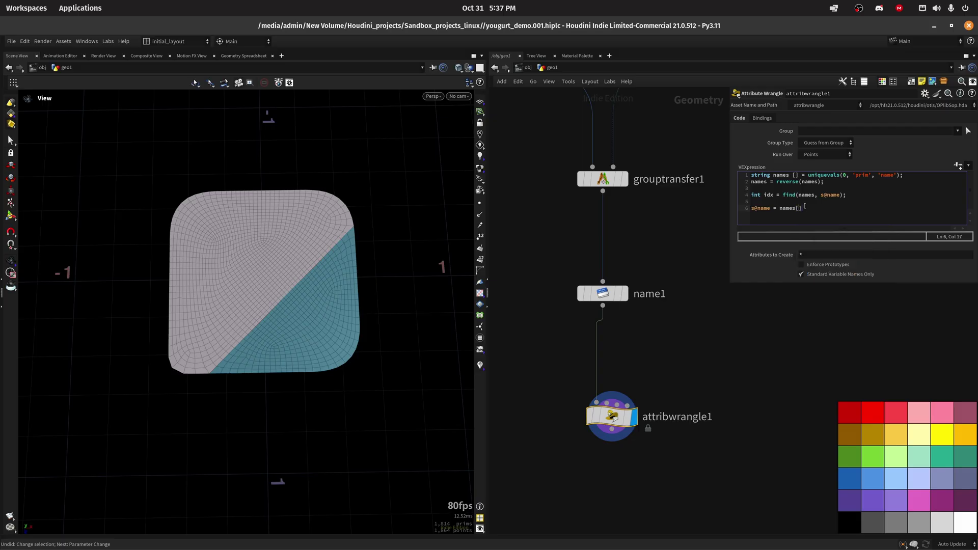
text((idx+1)
text( % len(names)])
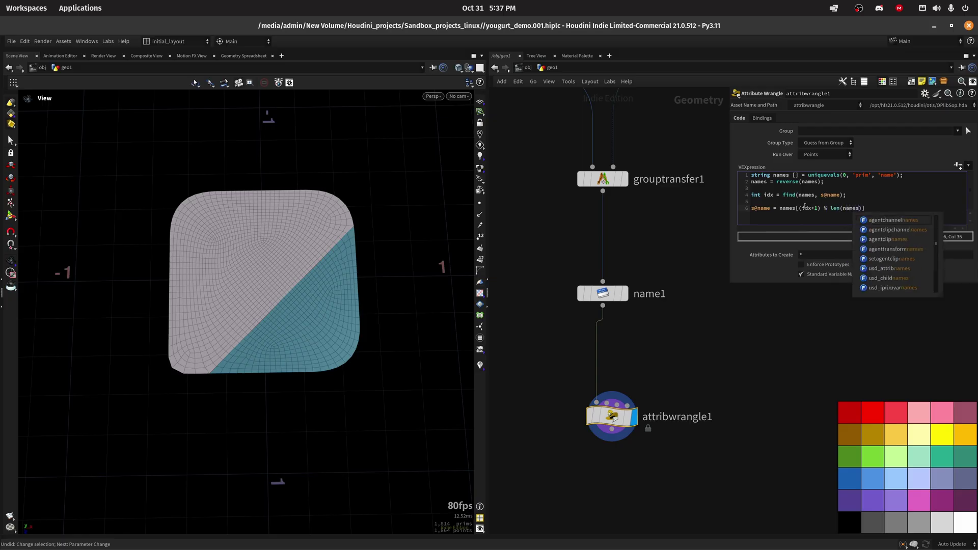
click(700, 324)
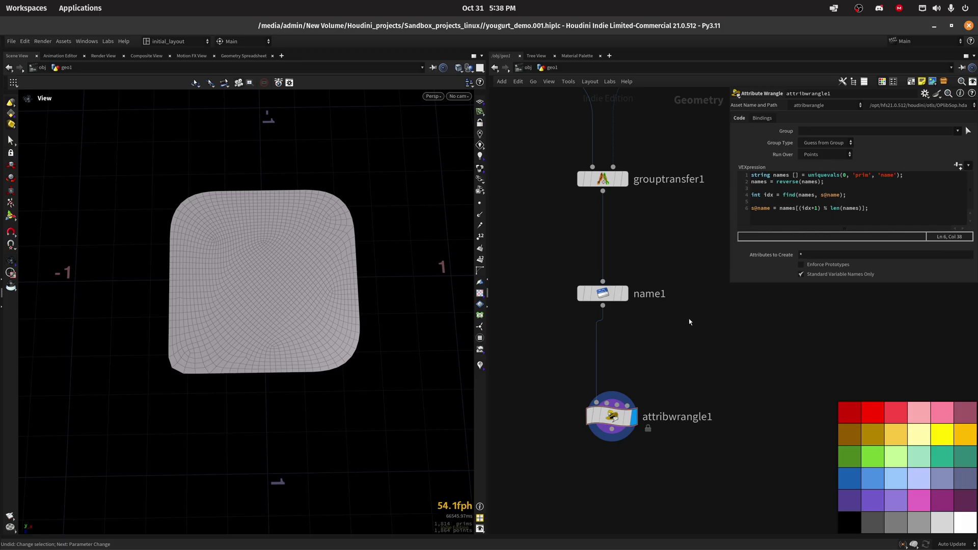
Step: Check the wrangle's attributes in its node info and set it to run over Primitives
click(572, 417)
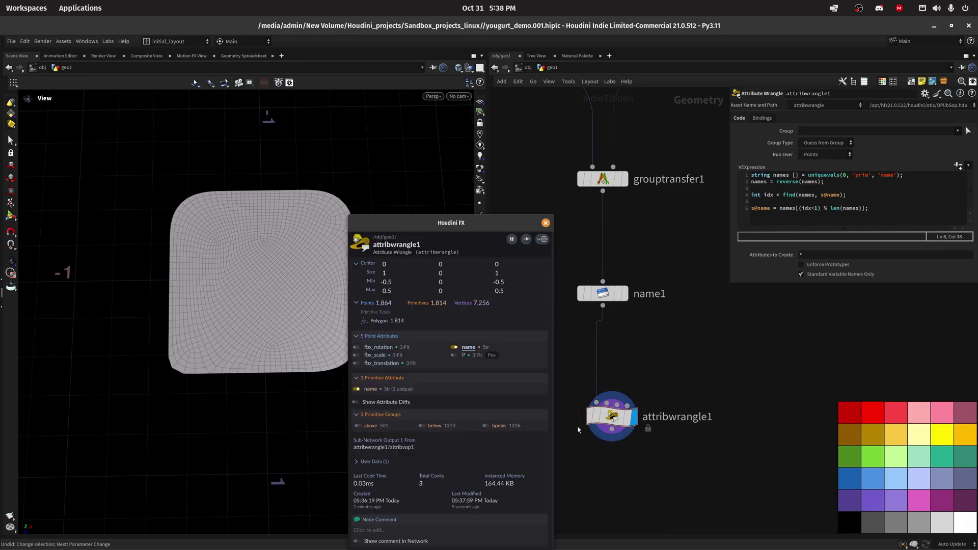
click(545, 225)
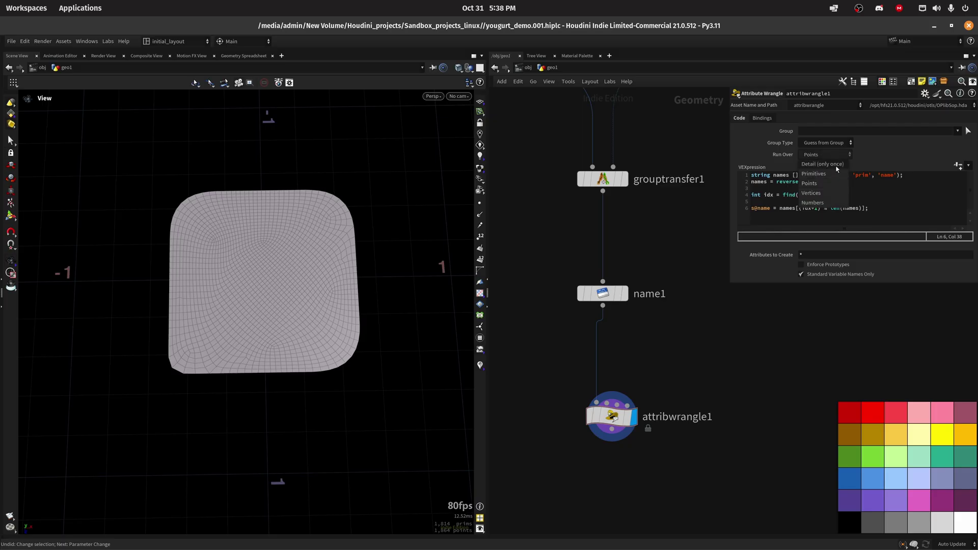
click(836, 173)
click(586, 389)
click(587, 389)
Step: Rename the wrangle node reverse_name and save the scene file
middle_drag(684, 376, 643, 351)
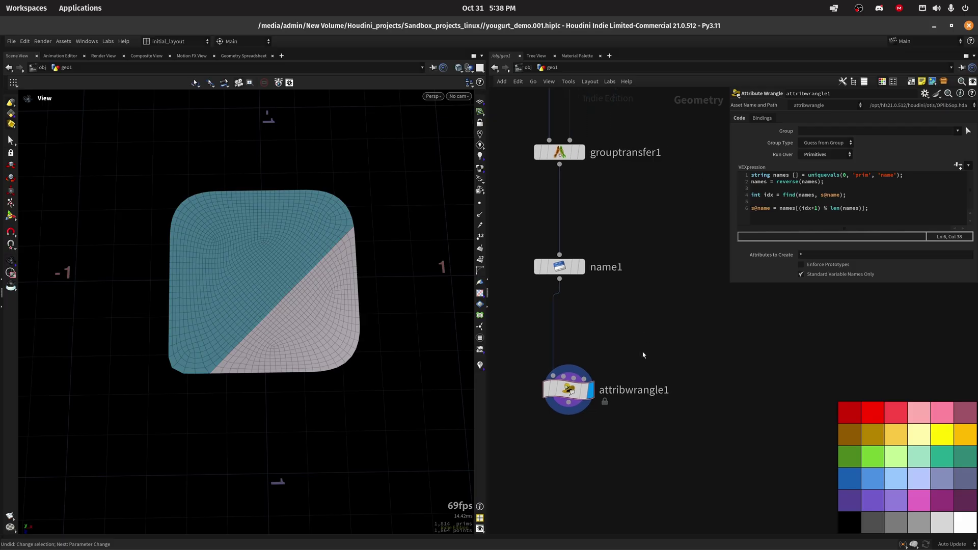
double_click(637, 390)
text(reverse_name)
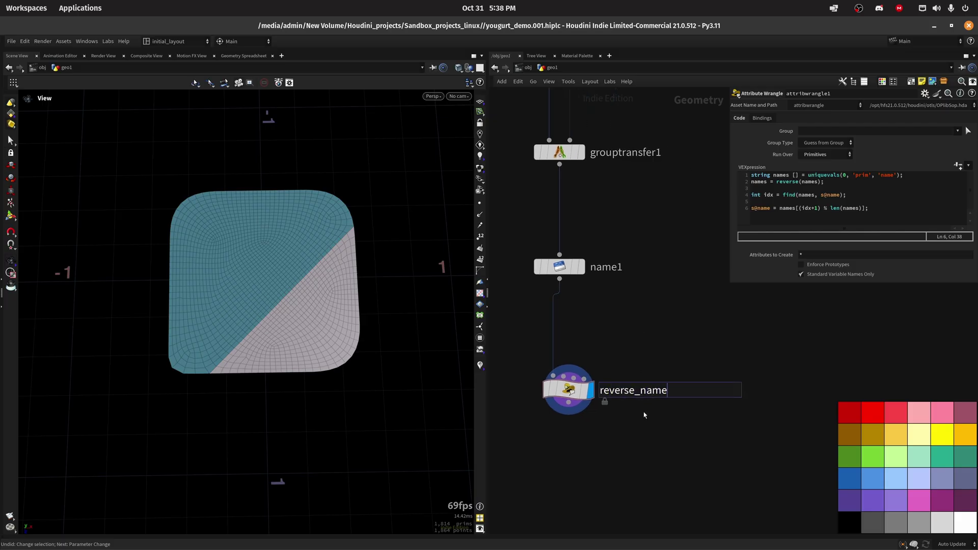
key(Return)
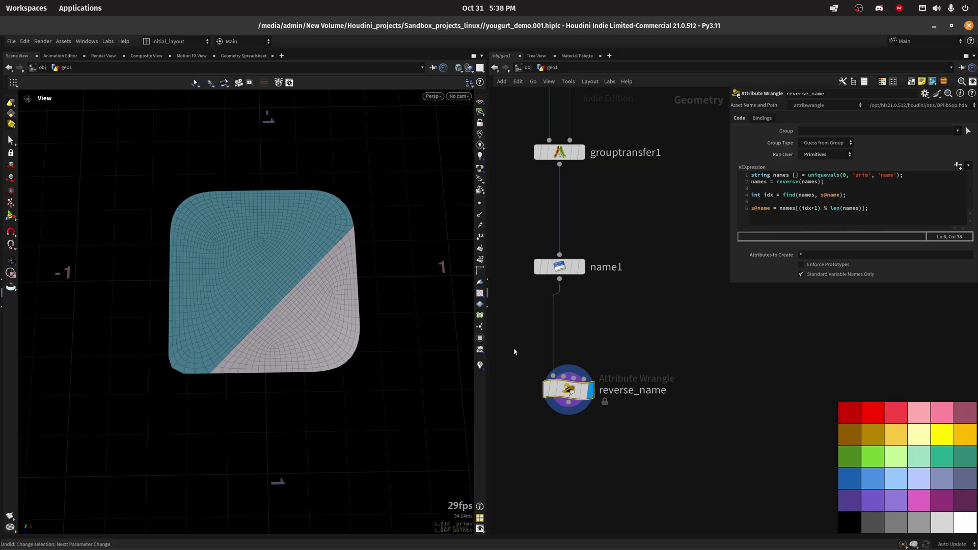
middle_drag(633, 490, 637, 379)
key(ctrl+s)
Step: Place a Group from Attribute Boundary node below the reverse_name wrangle
key(Tab)
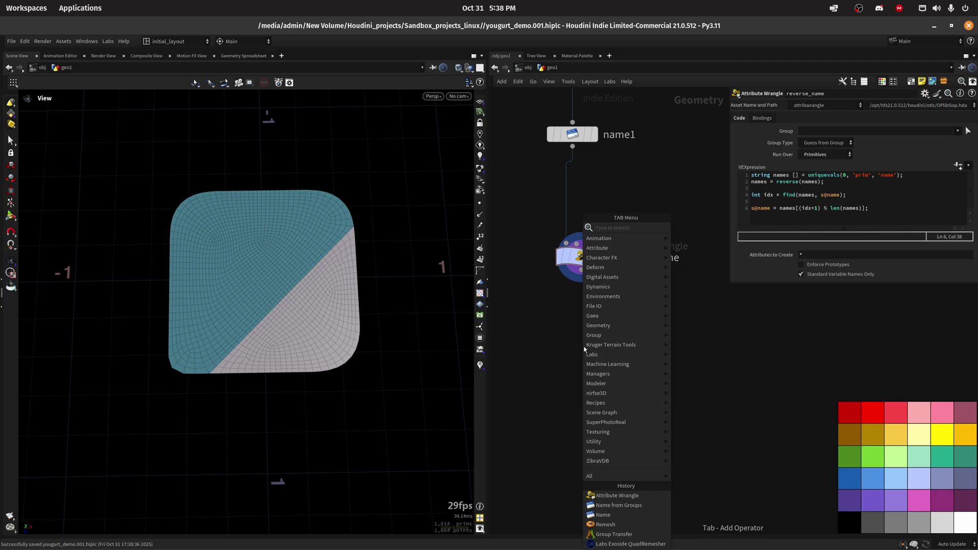
text(gfattb)
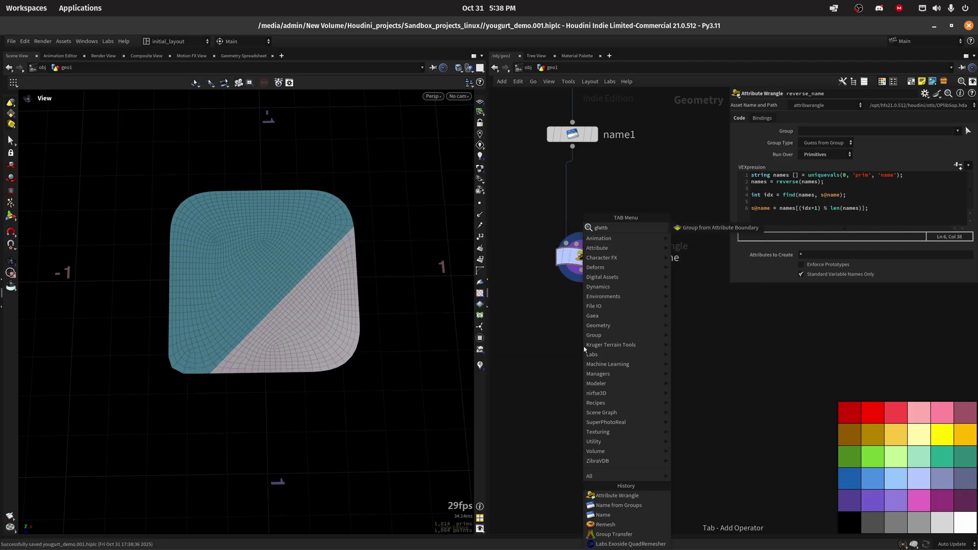
key(Return)
click(585, 350)
click(585, 349)
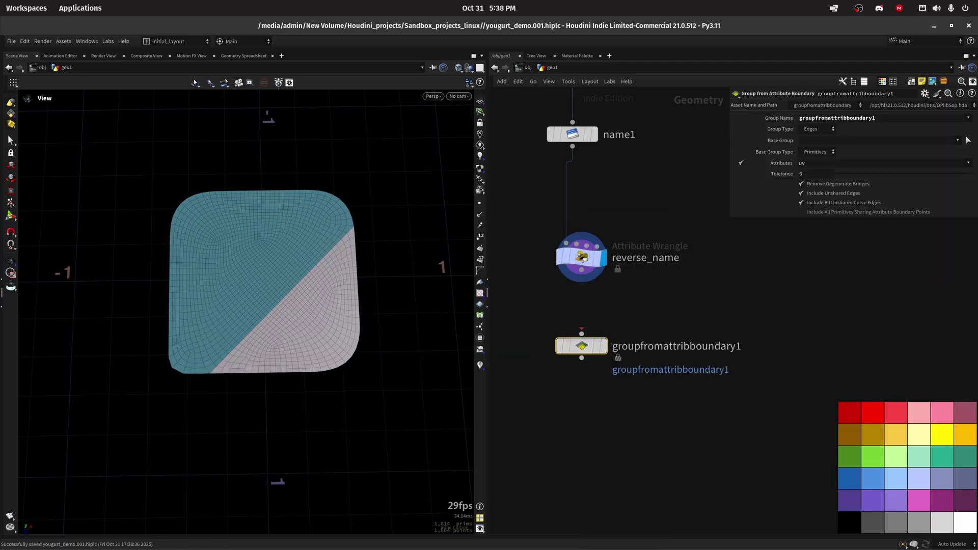
Step: Wire the Group from Attribute Boundary node after reverse_name, display it and name its group boundry
drag(581, 270, 582, 334)
click(603, 346)
double_click(891, 124)
text(boundry)
key(Return)
Step: Set the boundary group's attribute to name and exclude unshared edges
drag(836, 165, 751, 181)
key(BackSpace)
click(966, 163)
click(967, 163)
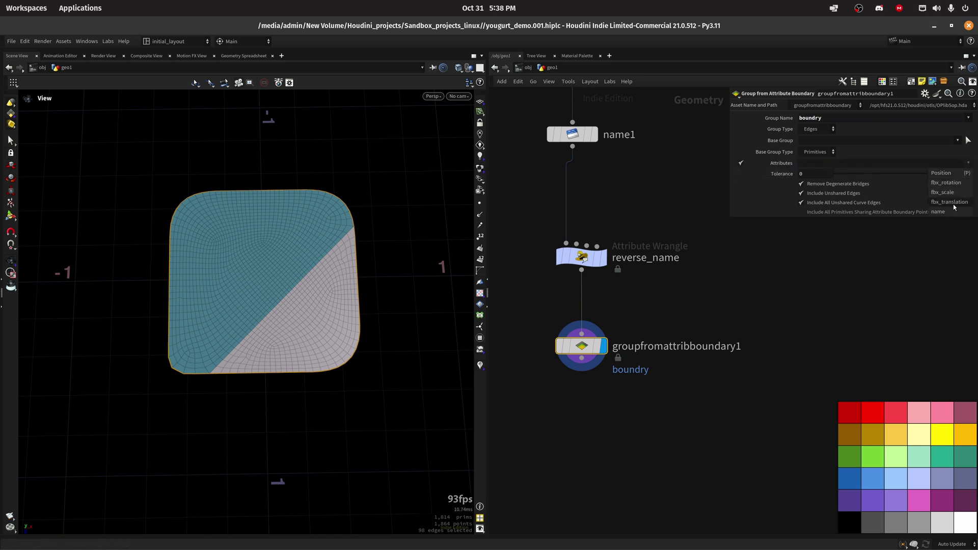
text(name)
key(Return)
click(836, 195)
Step: Add a UV Texture node below groupfromattribboundary1, wire it in and display it
scroll(339, 301, up, 5)
mouse_move(331, 336)
mouse_down()
mouse_move(377, 244)
mouse_move(322, 336)
mouse_up()
middle_drag(707, 299, 710, 214)
key(Tab)
text(uvte)
key(Return)
click(577, 365)
drag(584, 274, 576, 352)
click(597, 366)
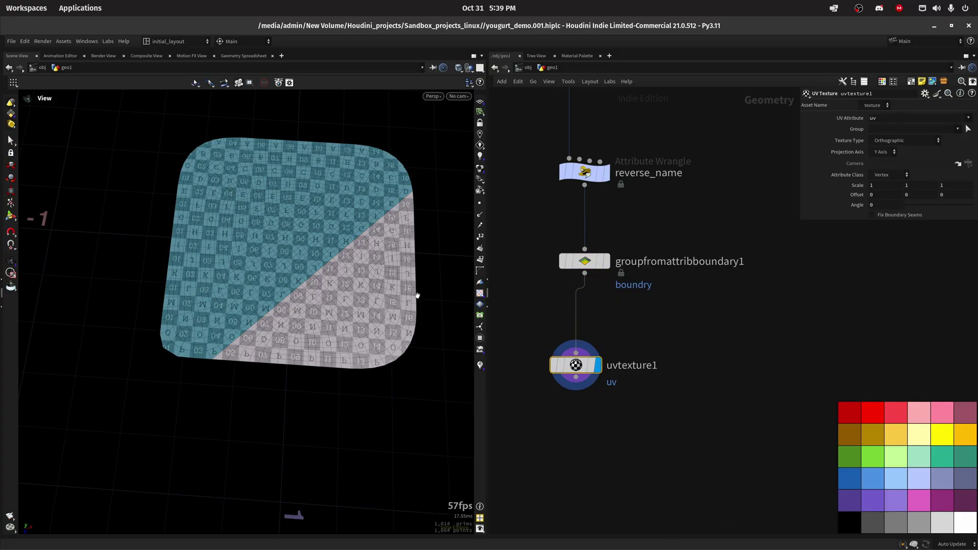
Step: Set the UV Texture node's Y scale to -1 to flip the mirrored texture
drag(407, 290, 354, 323)
middle_drag(354, 323, 332, 375)
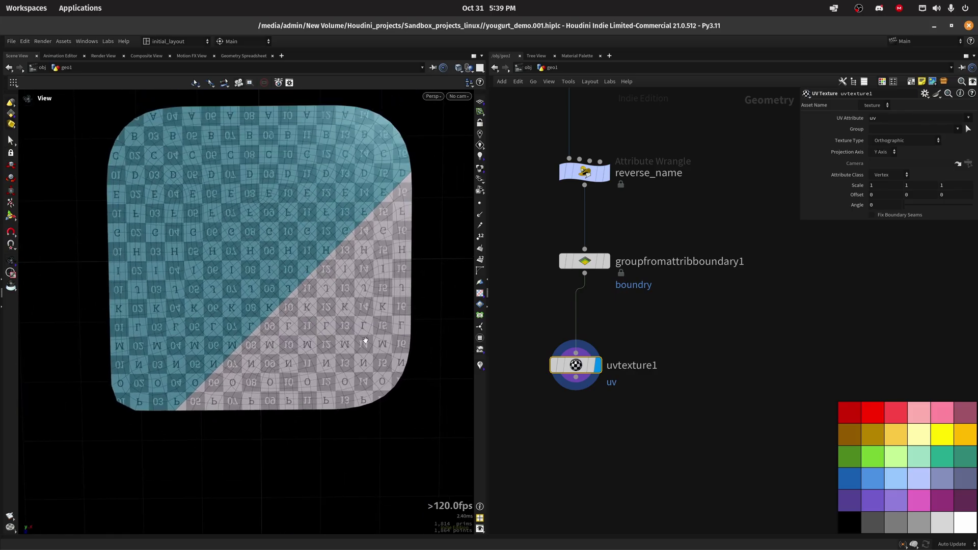
click(917, 188)
text(-1)
key(Return)
Step: Check the UV view, save the scene file and reset the viewport
key(space+5)
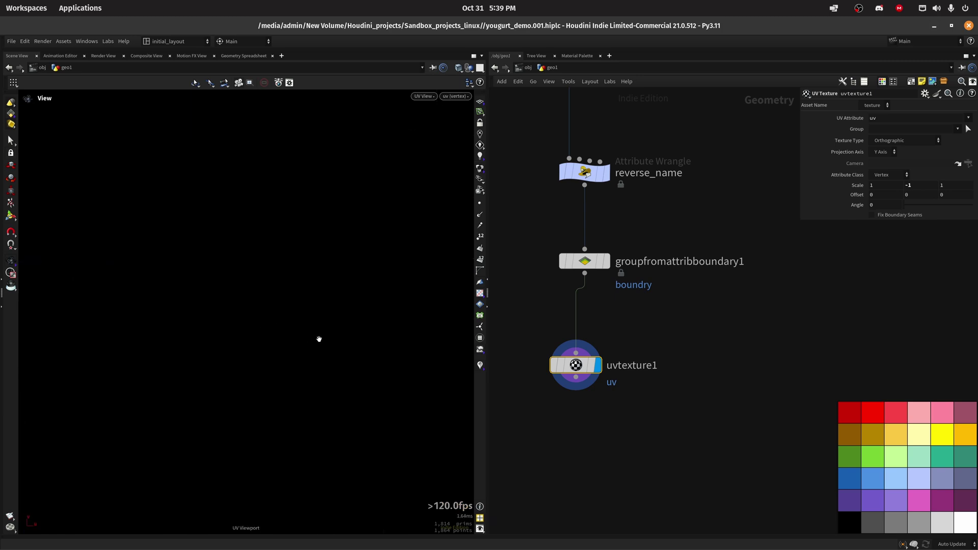
key(space+1)
scroll(310, 352, down, 5)
middle_drag(310, 352, 274, 397)
key(space+5)
key(ctrl+s)
click(109, 42)
click(131, 78)
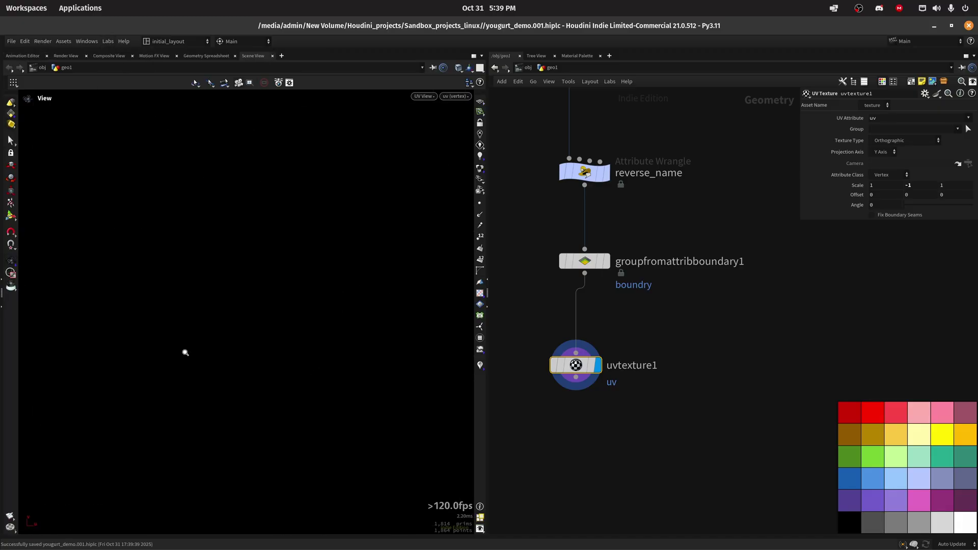
Step: Display groupfromattribboundary1 and inspect the boundary edges on the base in the perspective view
click(606, 261)
key(space+1)
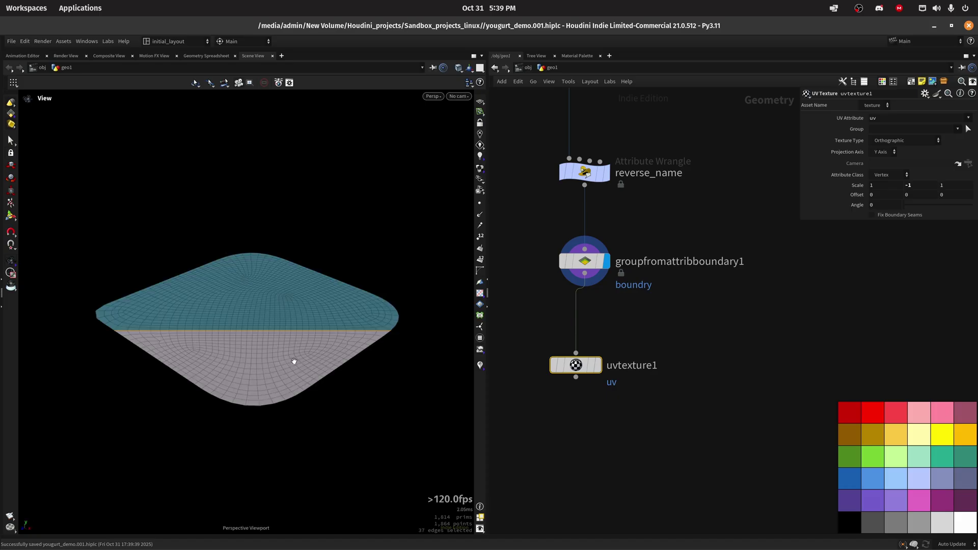
drag(297, 361, 336, 395)
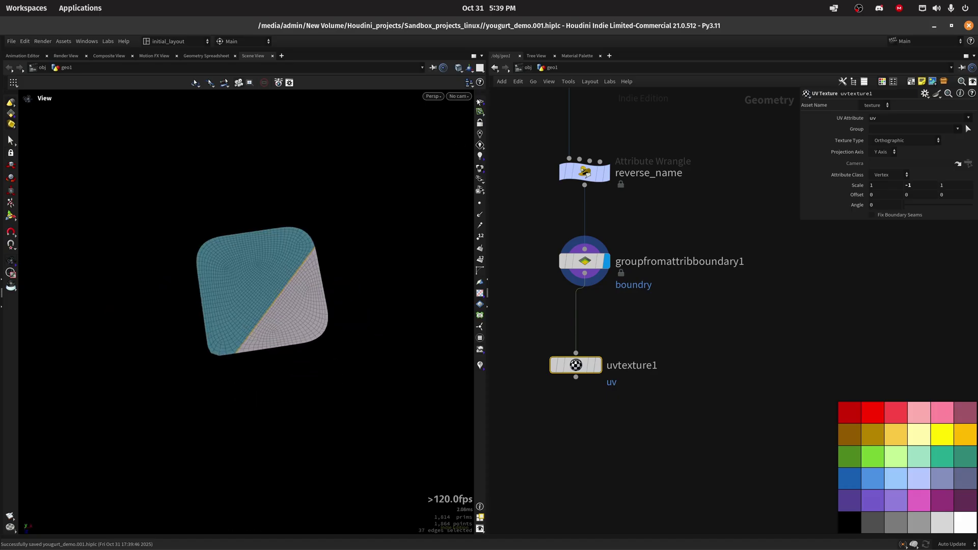
scroll(343, 262, up, 3)
drag(343, 262, 319, 270)
Step: Display uvtexture1 again, align it under the boundary group node, set its Y offset to 1 and save the scene
click(598, 366)
drag(580, 369, 590, 368)
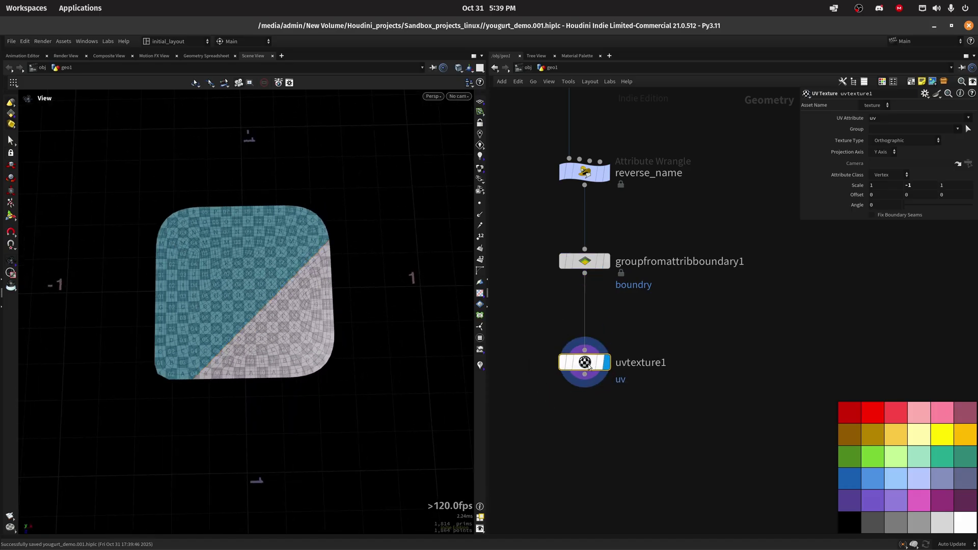
key(Tab)
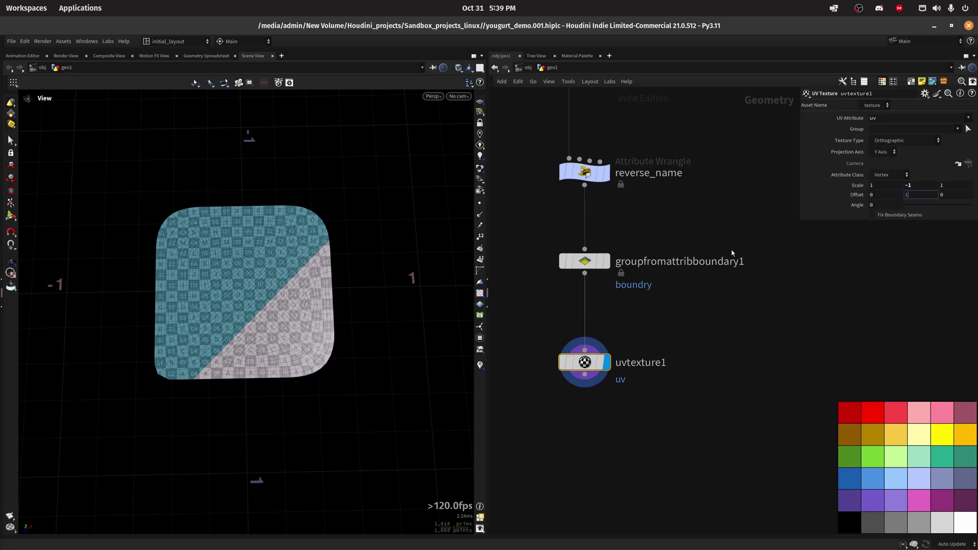
key(Return)
scroll(294, 318, up, 3)
middle_drag(358, 291, 354, 318)
key(ctrl+s)
right_drag(366, 321, 329, 343)
mouse_move(329, 343)
middle_down()
mouse_move(356, 319)
mouse_move(338, 340)
middle_up()
Step: Add a Rest Position node below uvtexture1, wire it in and display it
middle_drag(613, 442, 618, 300)
click(589, 339)
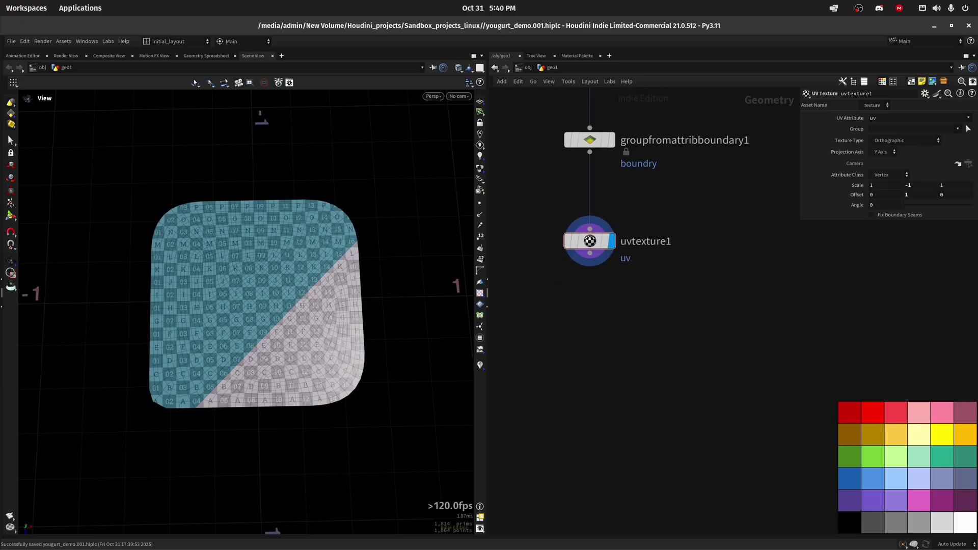
key(Tab)
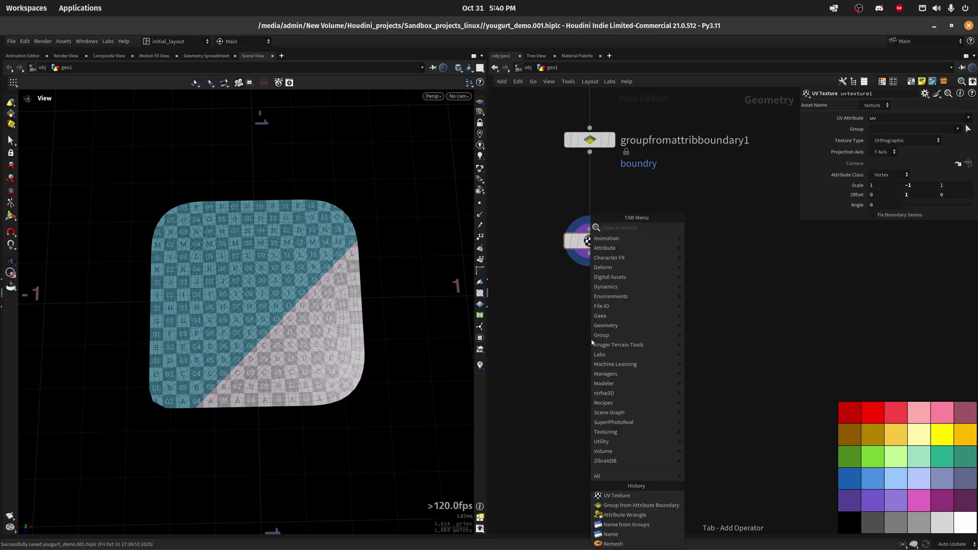
text(rest)
key(Return)
click(591, 342)
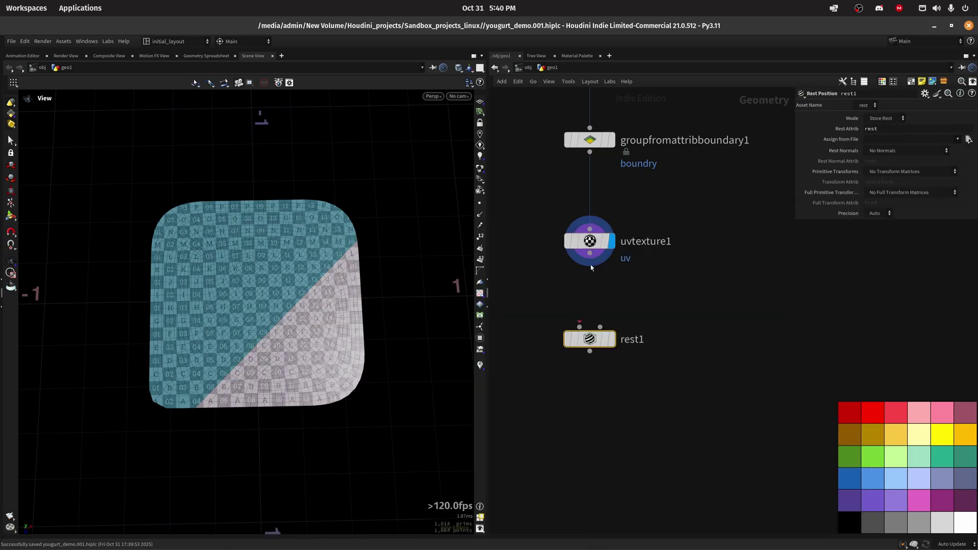
click(591, 341)
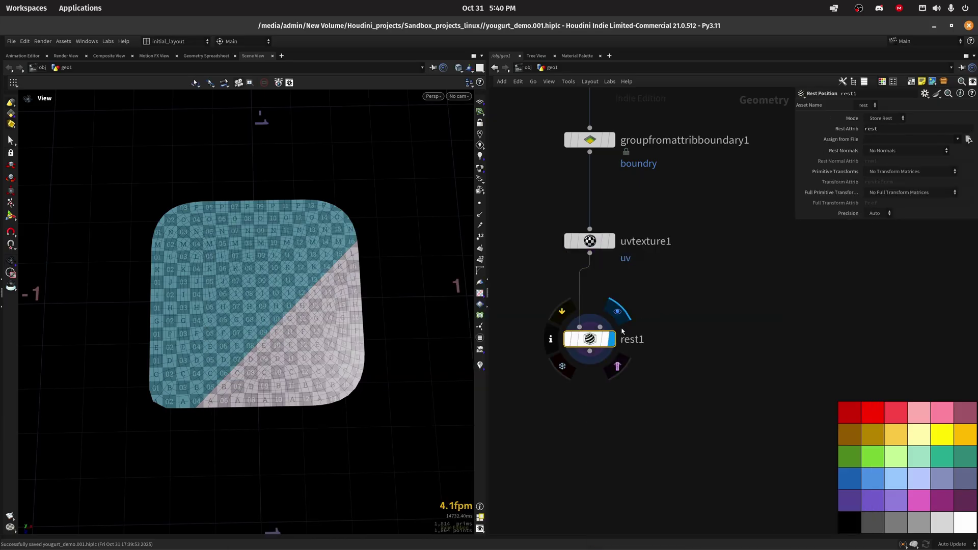
Step: Add a Null node after the Rest Position node and rename it top
click(590, 351)
key(Tab)
text(nul)
key(Return)
click(597, 457)
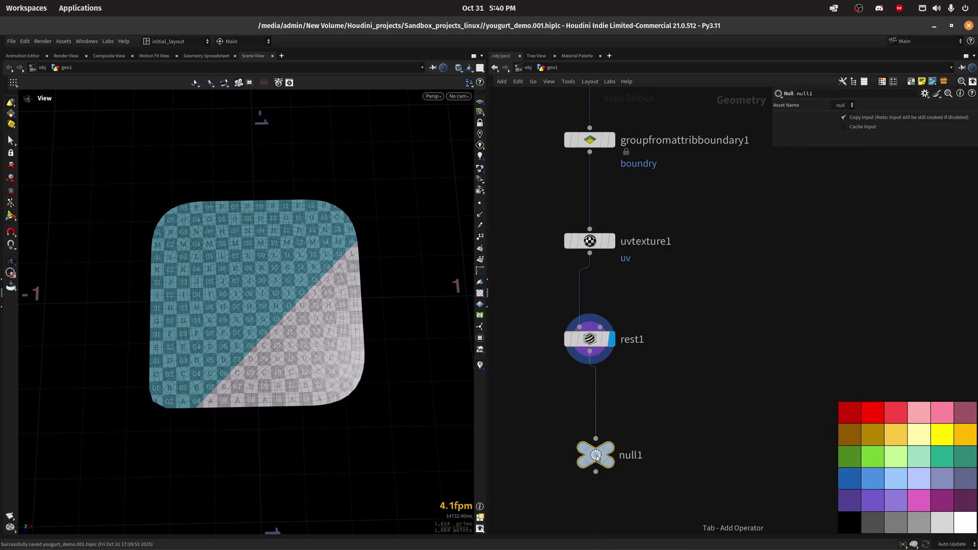
double_click(639, 456)
text(top)
key(Return)
Step: Branch a Vertex Split node off the top null
scroll(661, 465, down, 5)
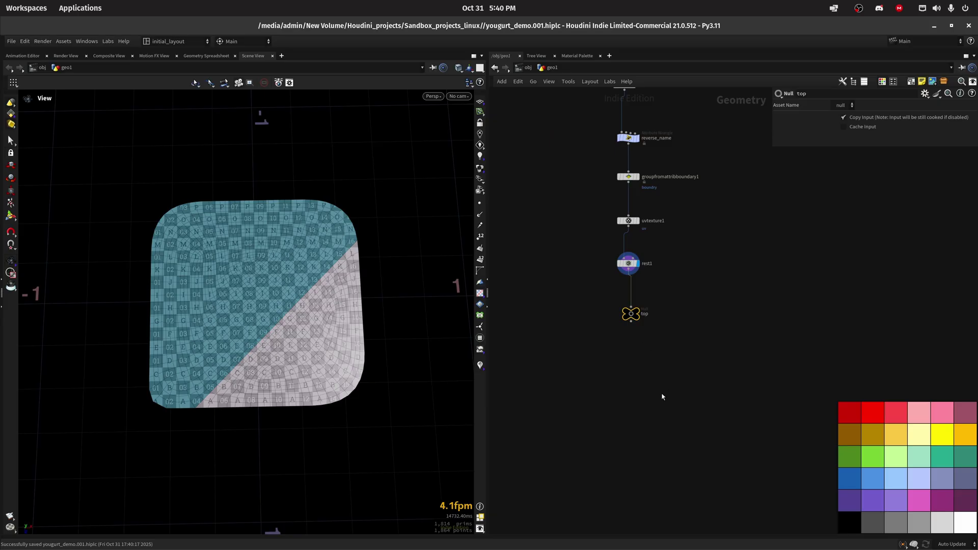
scroll(654, 396, up, 3)
click(644, 275)
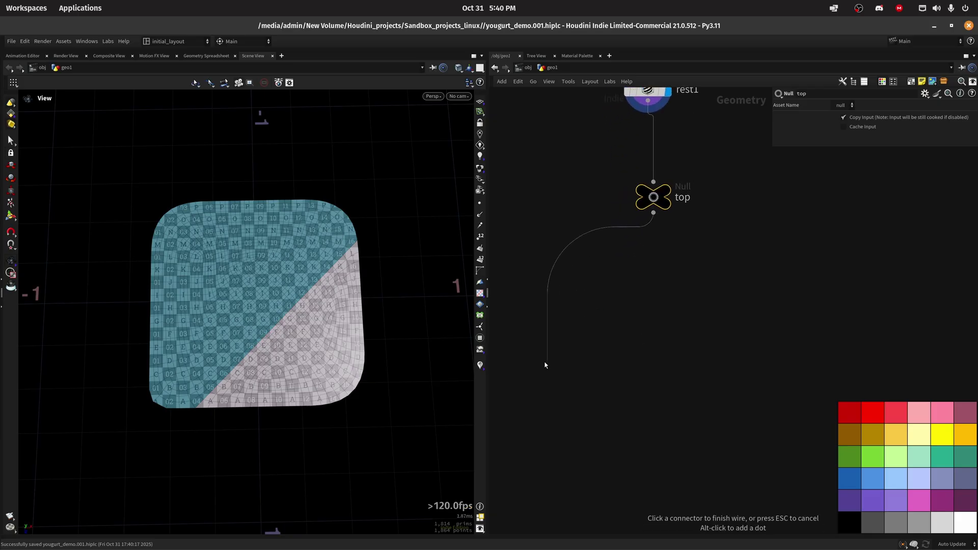
key(Tab)
text(verte)
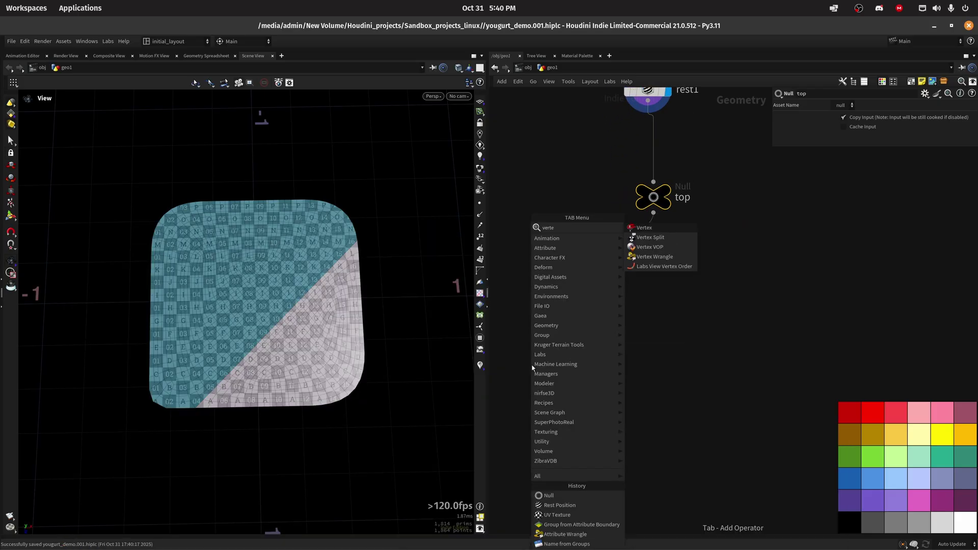
text(x s)
key(Return)
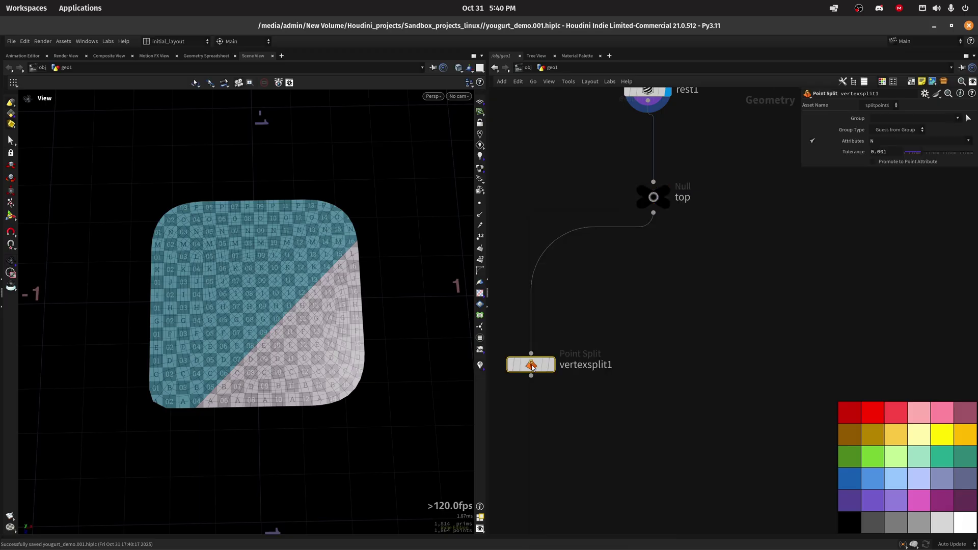
click(532, 366)
Step: Set the Vertex Split node's attribute to name so points separate along the diagonal
drag(882, 141, 856, 150)
key(BackSpace)
key(Return)
click(969, 141)
click(947, 161)
Step: Check the split pieces with a temporary Exploded View node after vertexsplit1, and delete that node
middle_drag(504, 489, 564, 394)
key(Tab)
text(expl)
key(Return)
click(563, 391)
drag(594, 287, 562, 379)
click(594, 364)
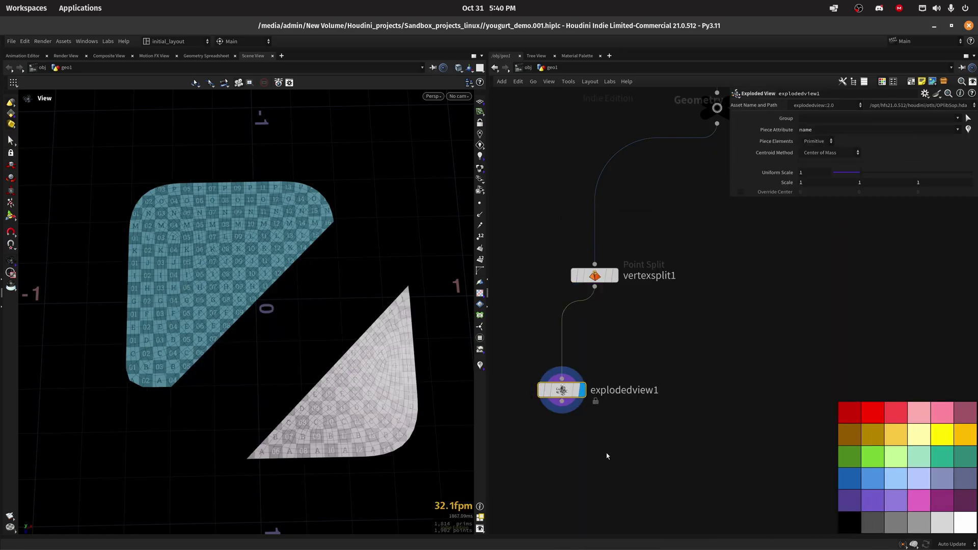
key(Delete)
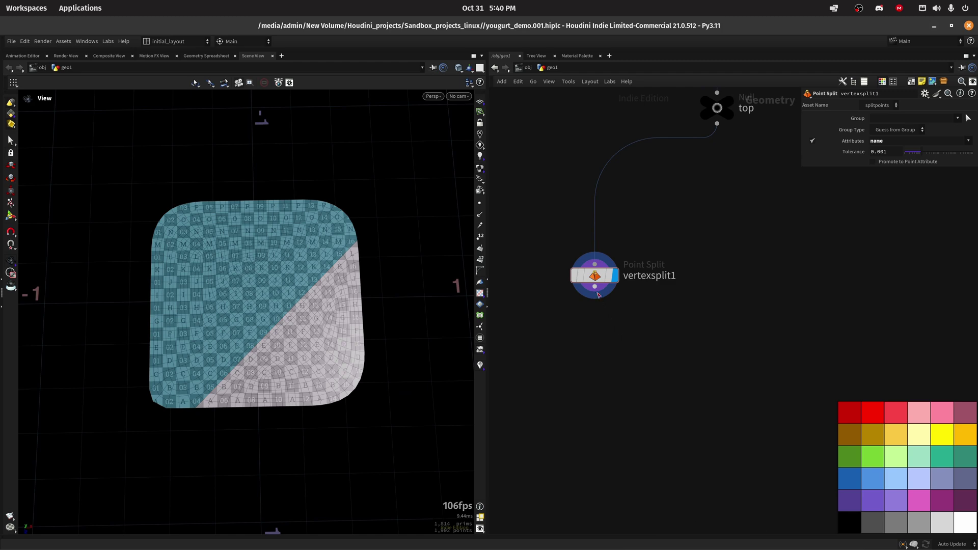
Step: Add a PolyExtrude node after vertexsplit1 and display it
click(595, 287)
key(Tab)
text(pextr)
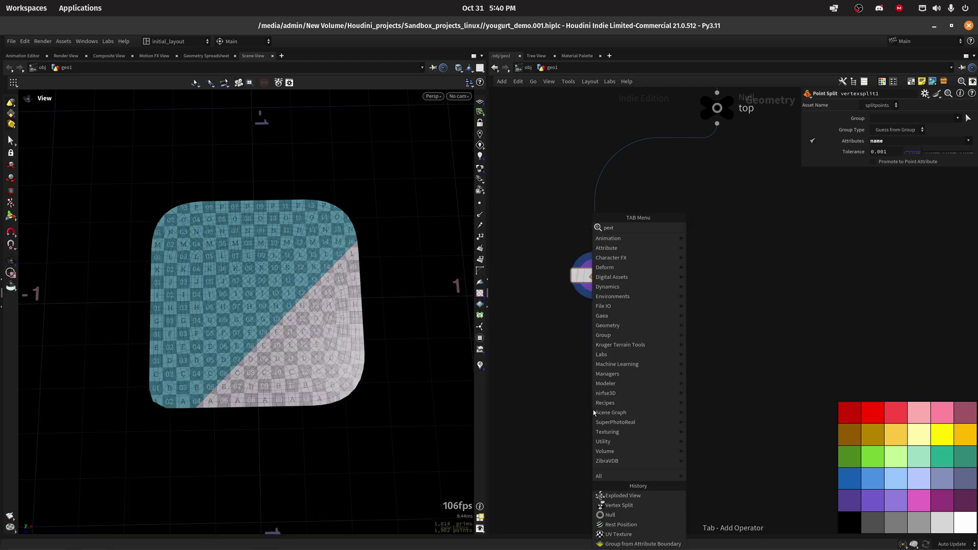
key(Return)
click(594, 413)
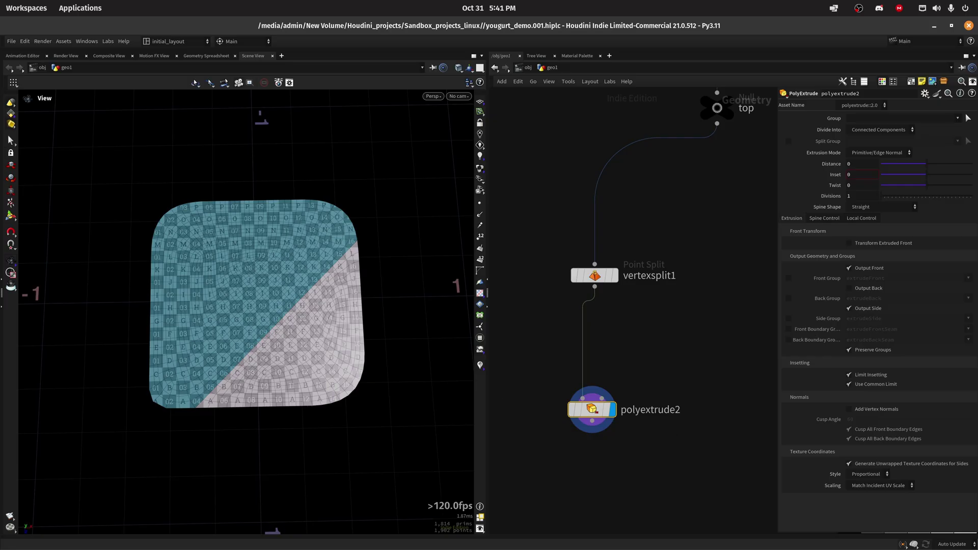
Step: Extrude the bpolys group by a distance of -0.2 to sink the two compartments
click(958, 118)
click(949, 149)
drag(859, 165, 678, 209)
key(Return)
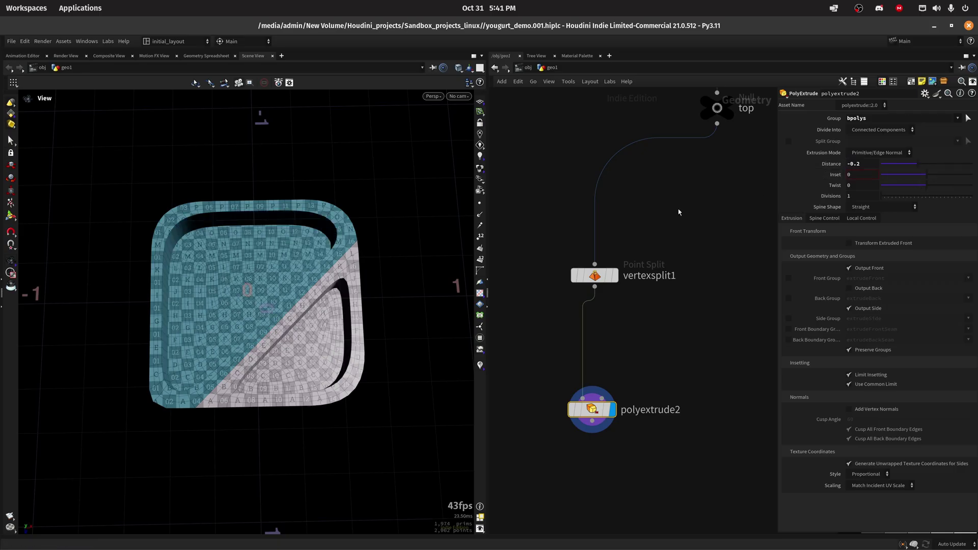
mouse_move(287, 327)
mouse_down()
mouse_move(302, 268)
mouse_move(227, 317)
mouse_move(249, 251)
mouse_move(291, 310)
mouse_up()
scroll(271, 297, up, 4)
middle_drag(271, 297, 267, 305)
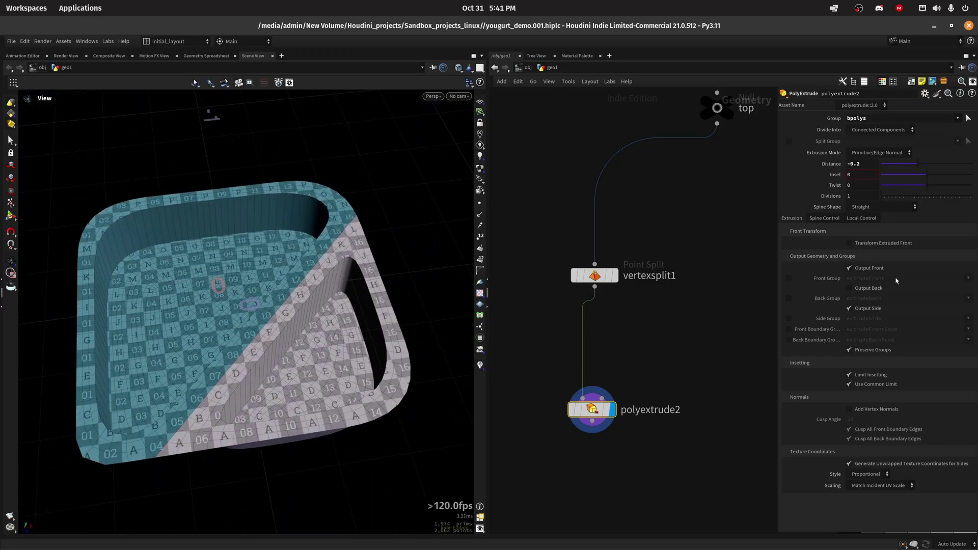
Step: Turn on the extrusion's front group output and name it base_container
click(788, 278)
click(890, 282)
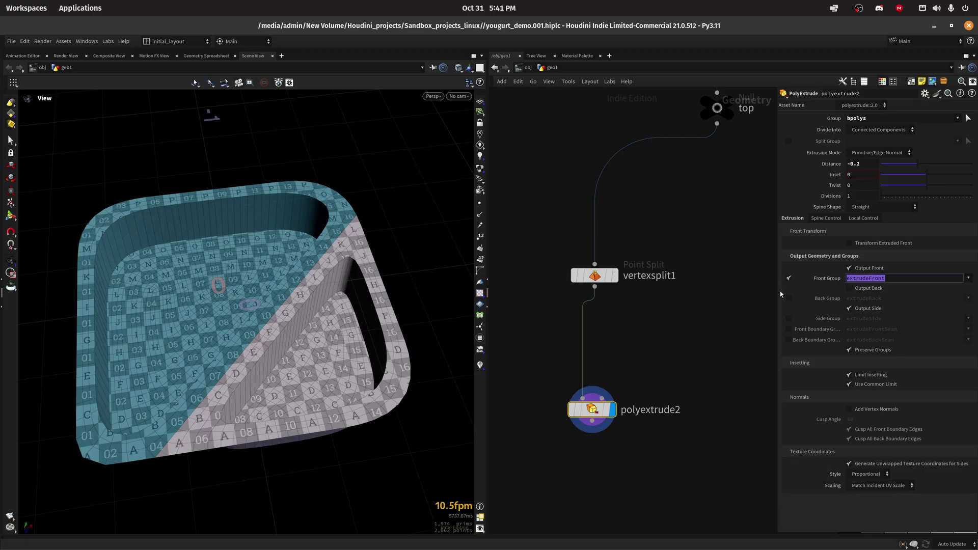
text(base_container)
key(Return)
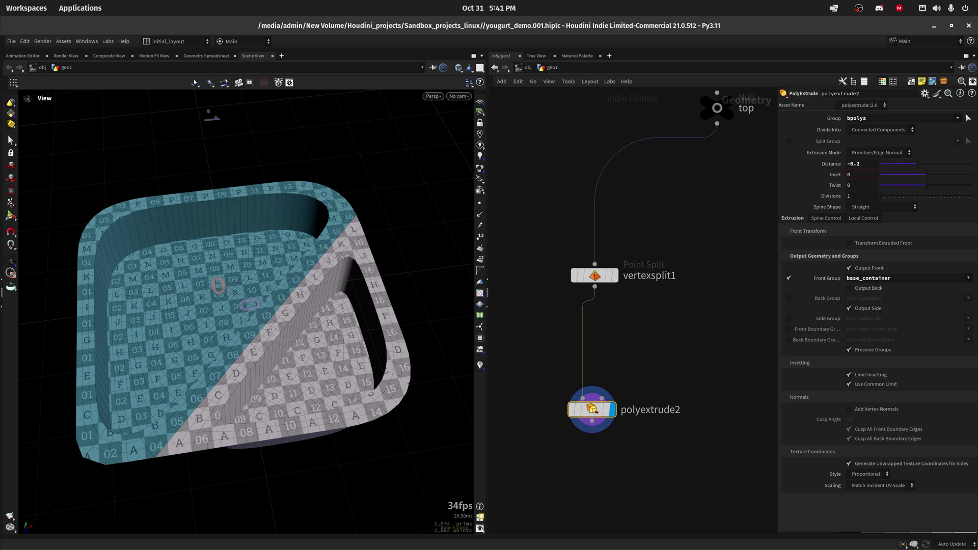
Step: Add a Normal node after polyextrude2 and set its cusp angle to 55
middle_drag(612, 452, 615, 360)
click(596, 329)
key(Tab)
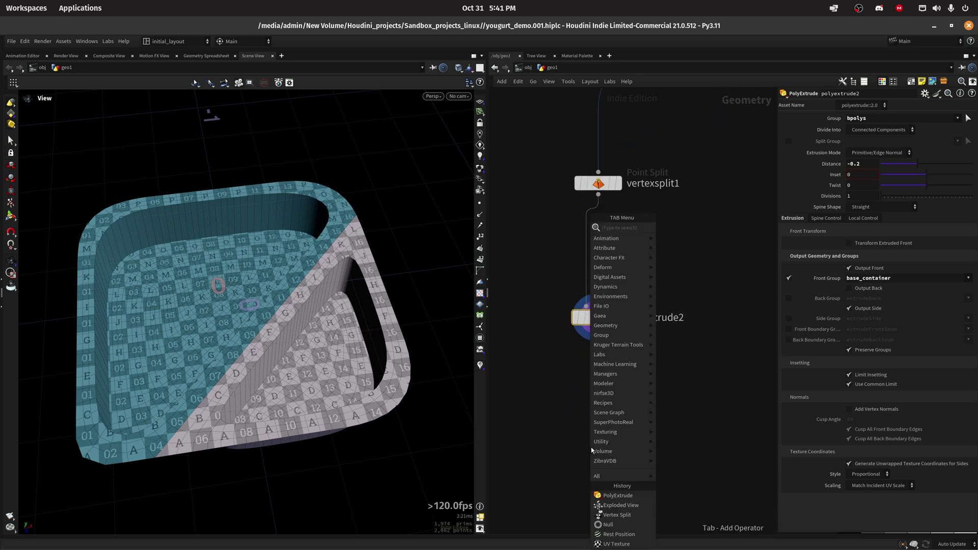
text(nor)
key(Return)
click(592, 447)
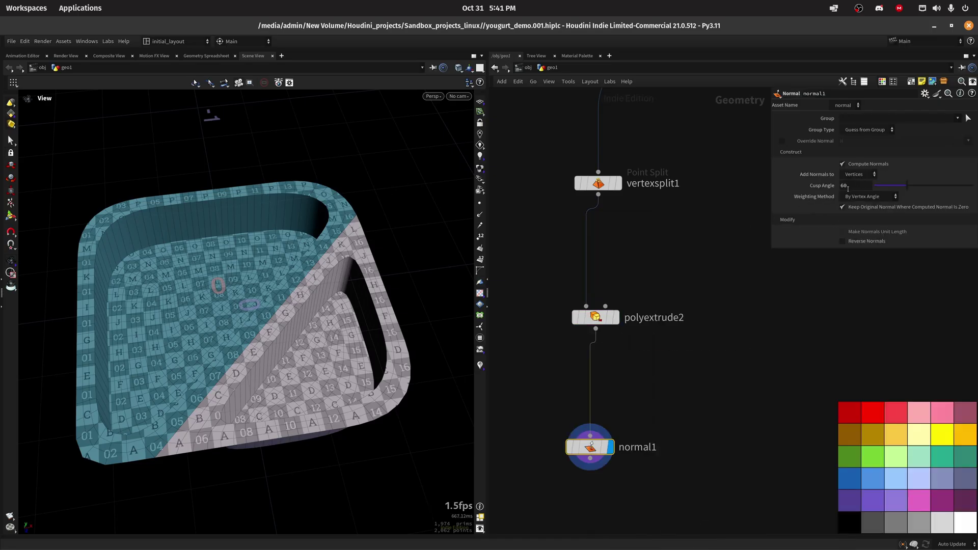
double_click(849, 186)
text(55)
key(Return)
Step: Add another PolyExtrude node after normal1 and display it
middle_drag(669, 431, 685, 248)
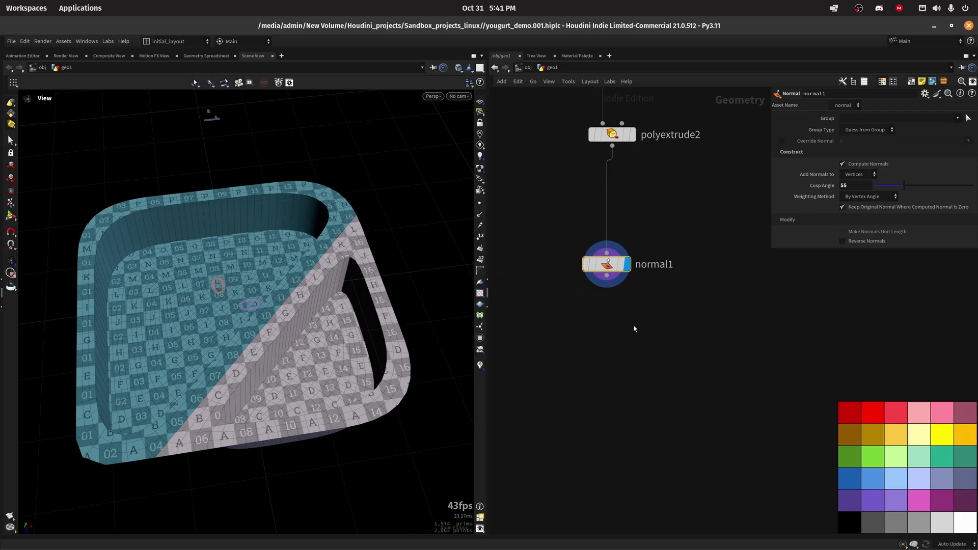
key(Tab)
text(pextru)
key(Return)
click(611, 374)
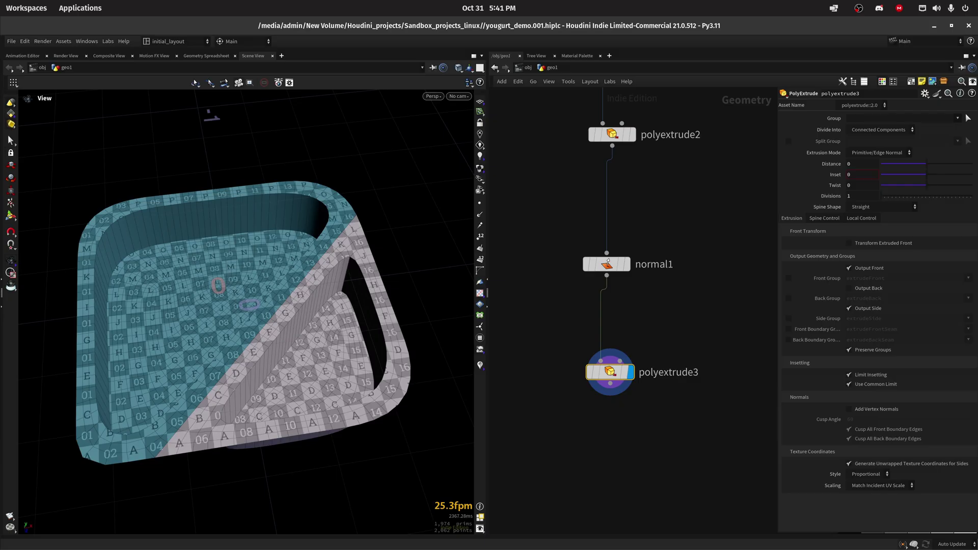
Step: Display polyextrude2 and view the compartment walls in wireframe from the side
middle_drag(676, 200, 670, 340)
click(628, 274)
scroll(347, 334, down, 5)
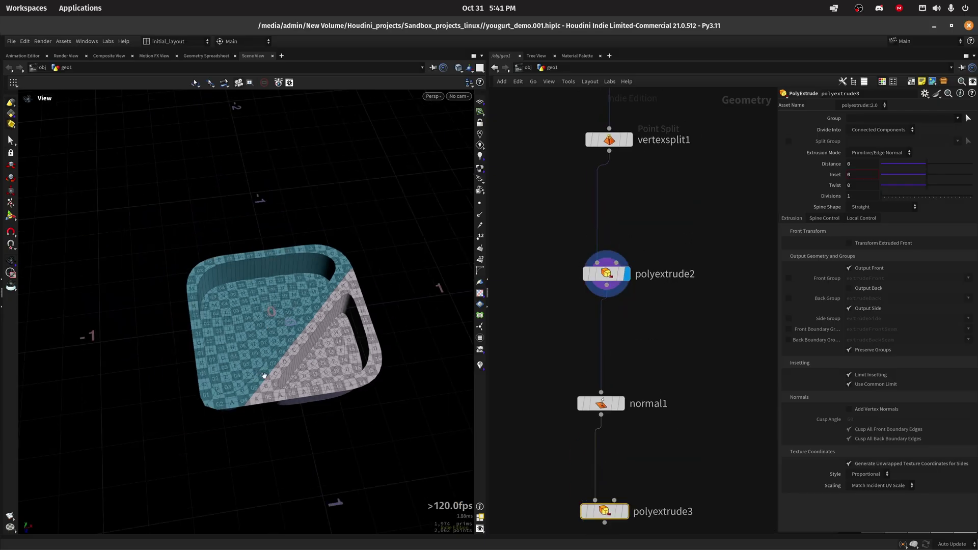
mouse_move(344, 392)
mouse_down()
mouse_move(318, 314)
mouse_move(323, 349)
mouse_move(368, 327)
mouse_move(300, 343)
mouse_up()
key(w)
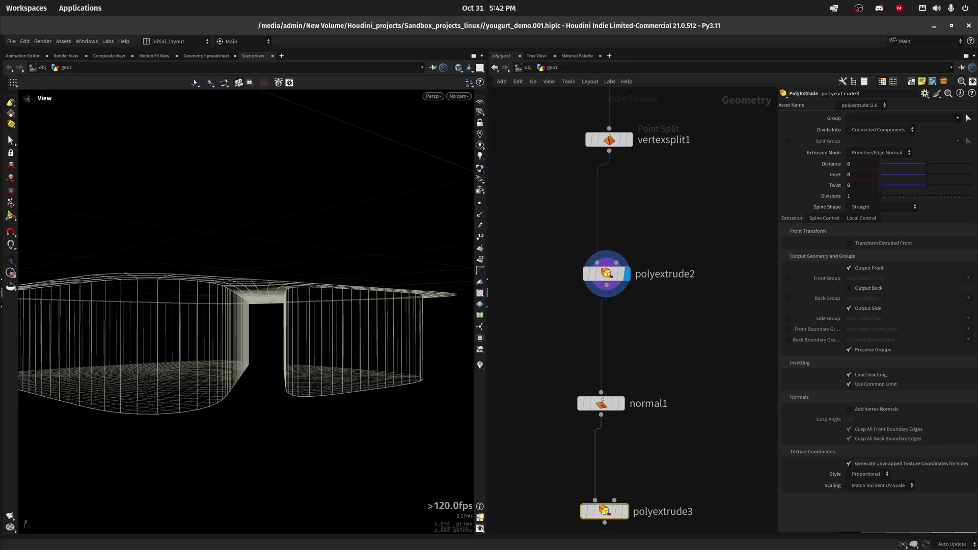
Step: Lower the end point of polyextrude2's Thickness Ramp slightly so the compartment walls taper inward towards the base
drag(529, 249, 654, 338)
click(832, 219)
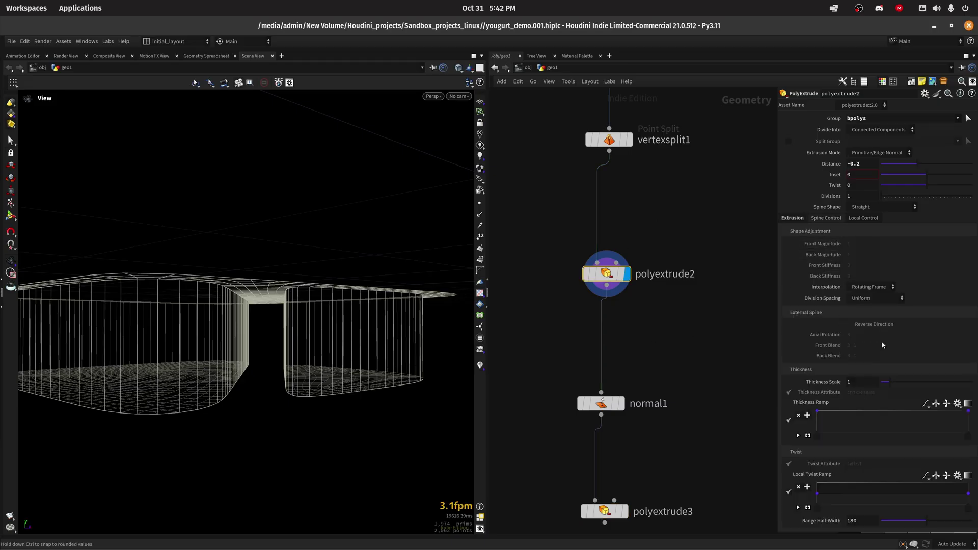
drag(971, 416, 975, 424)
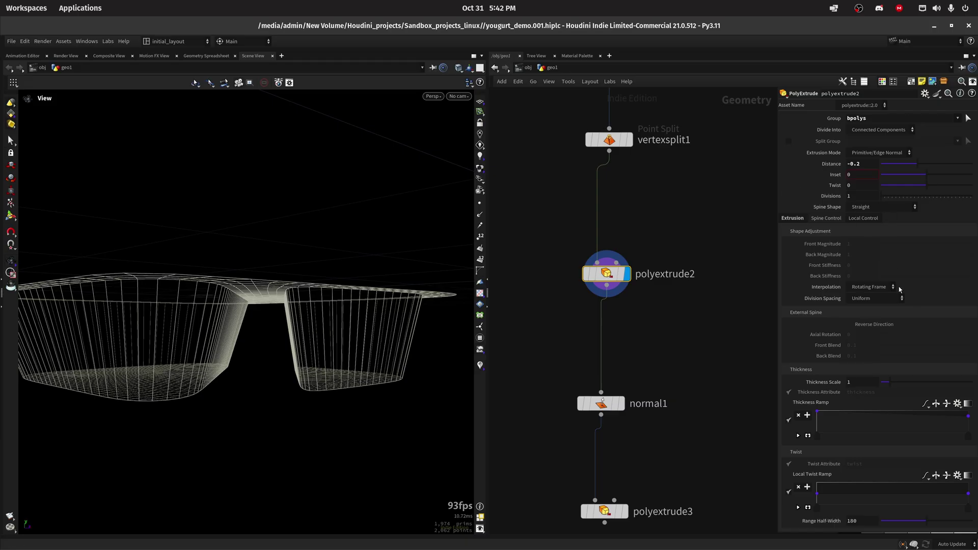
drag(968, 416, 968, 418)
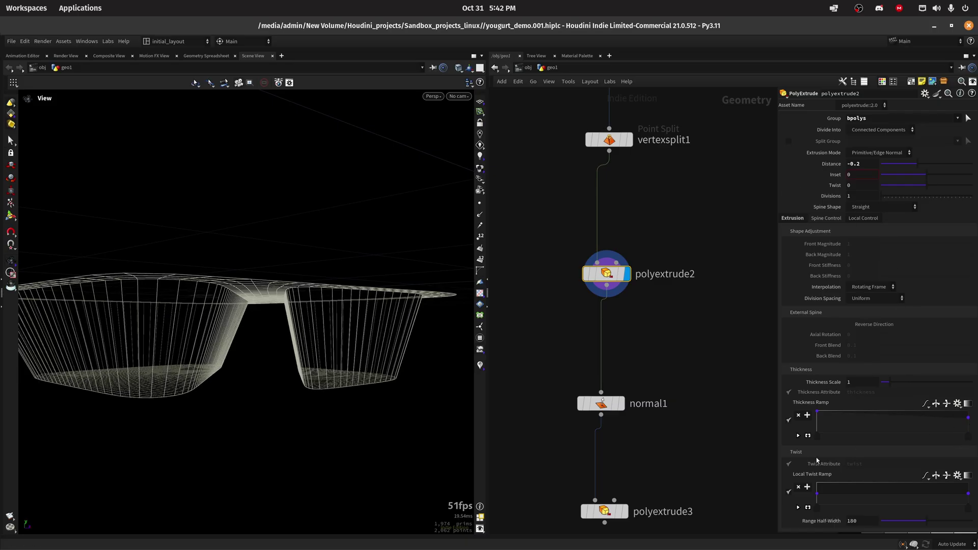
Step: Set the end point value of polyextrude2's Thickness Ramp to 0.8
click(799, 436)
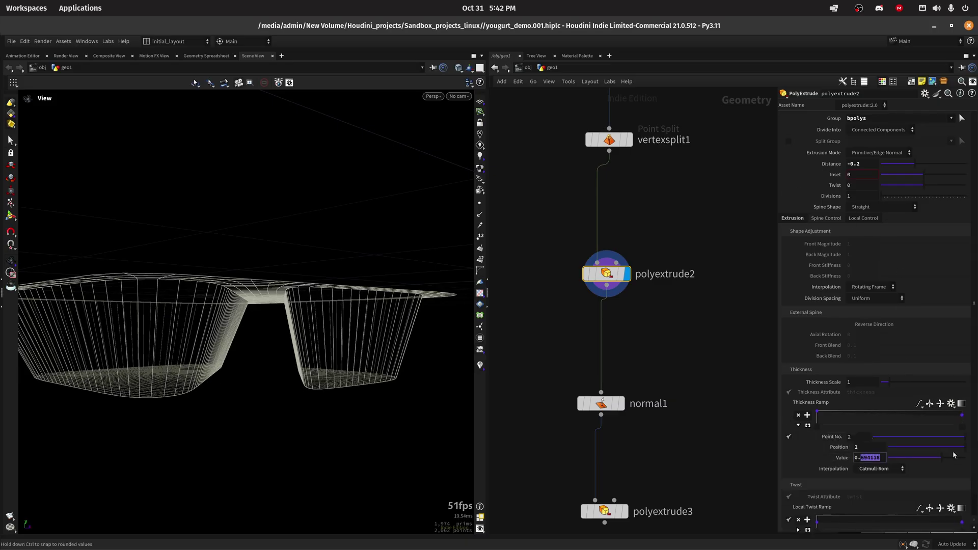
text(8)
key(Return)
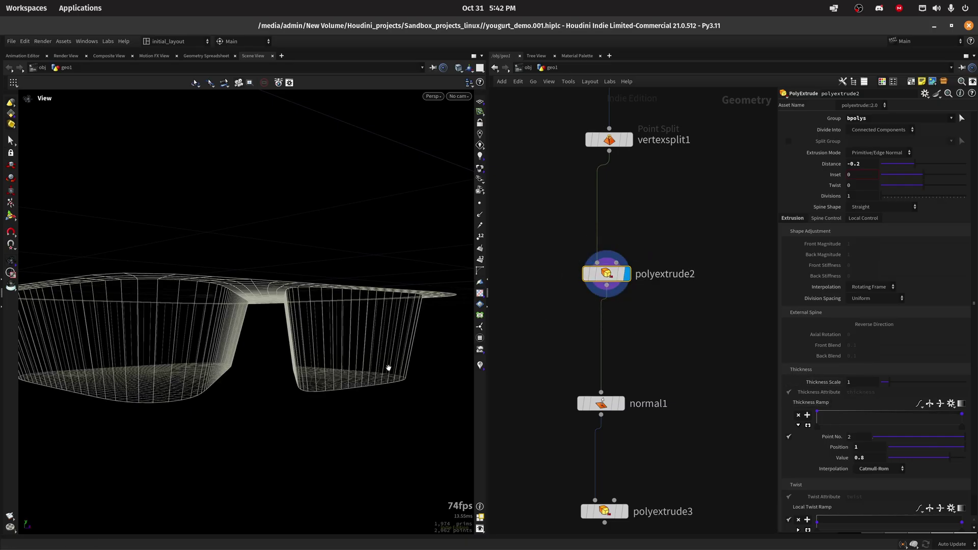
Step: Display polyextrude3, save the scene, and set the node's extrusion distance to 0.009
middle_drag(696, 378, 691, 305)
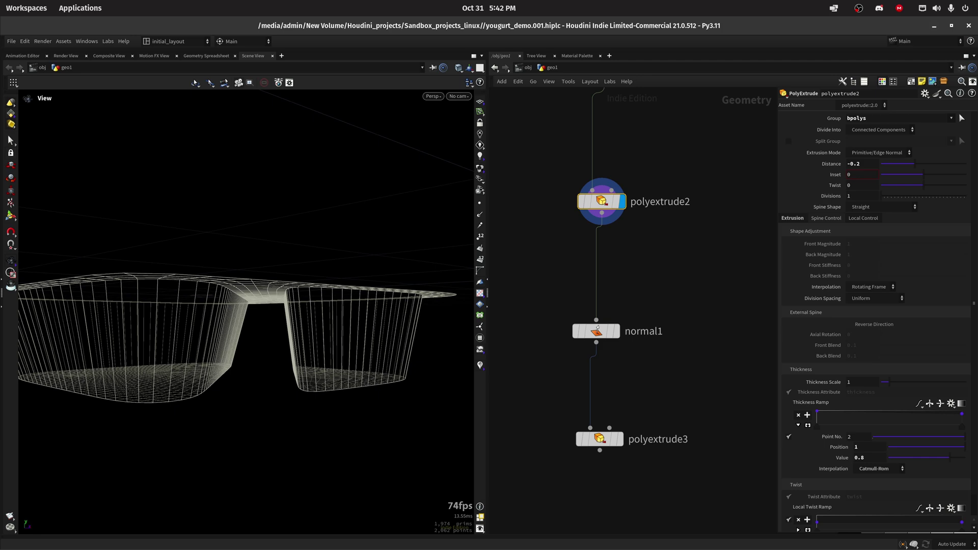
click(620, 439)
alt+drag(316, 286, 270, 278)
key(ctrl+s)
click(599, 439)
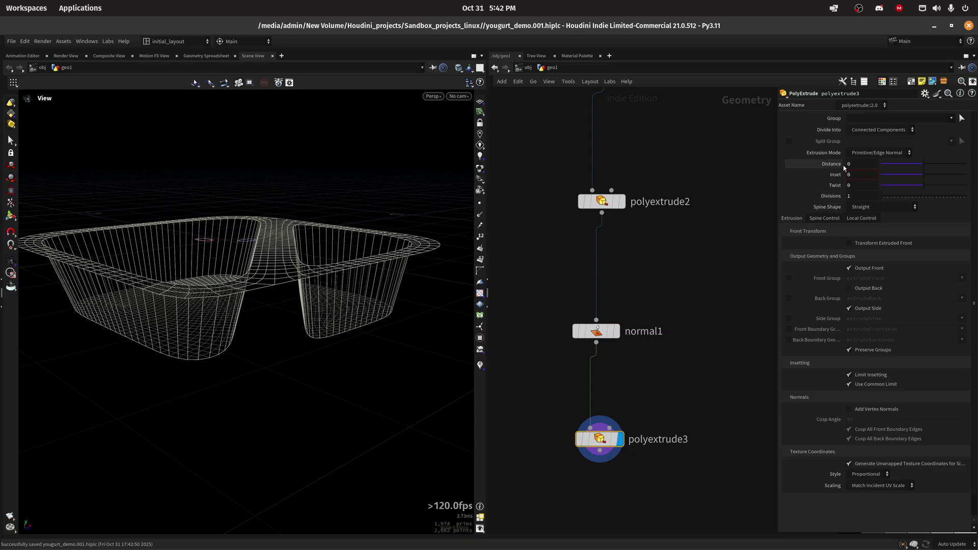
drag(857, 164, 810, 167)
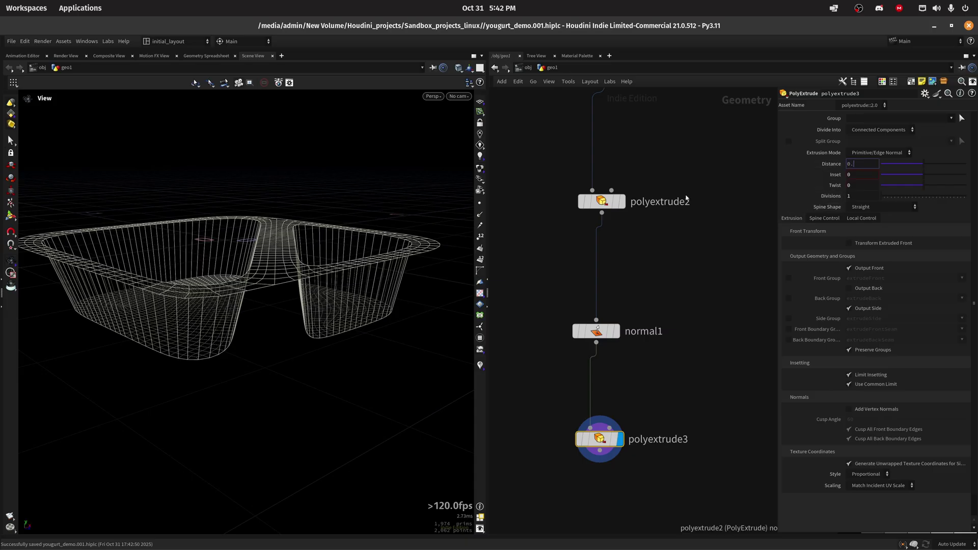
key(Return)
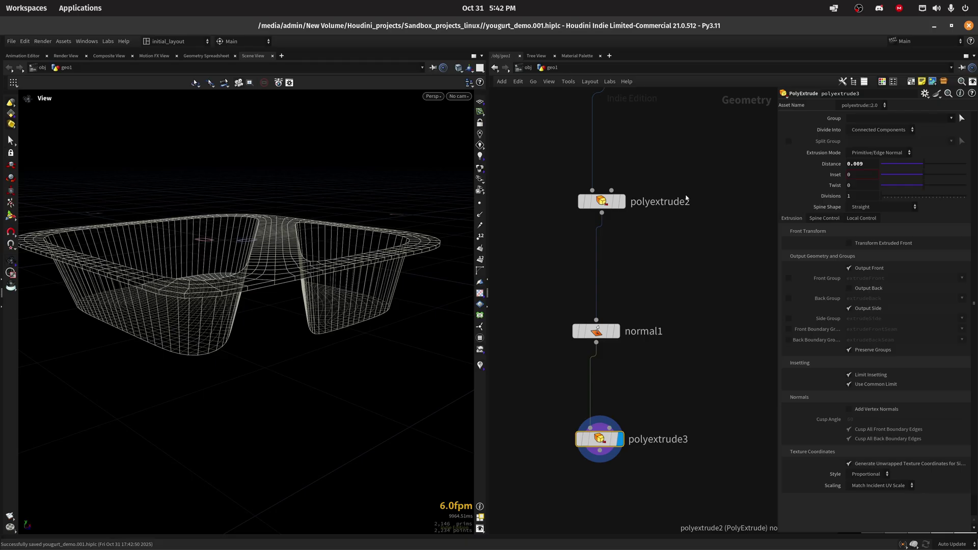
Step: Enable the extrudeFront front group and the back output on polyextrude3, and save the scene
click(788, 278)
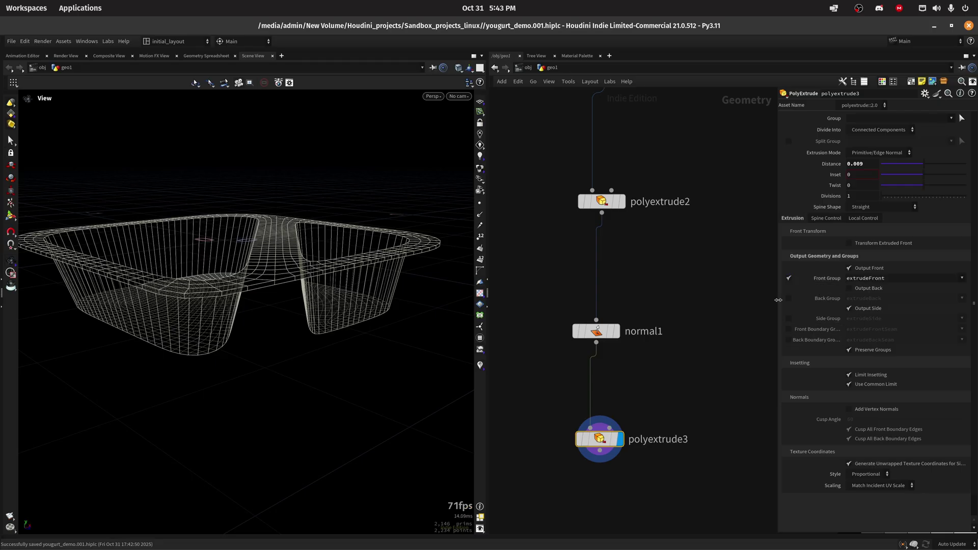
click(877, 285)
key(w)
mouse_move(329, 318)
mouse_down()
mouse_move(309, 220)
mouse_move(319, 328)
mouse_move(345, 324)
mouse_move(371, 360)
mouse_move(338, 360)
mouse_up()
key(ctrl+s)
click(480, 293)
key(f)
drag(302, 262, 282, 341)
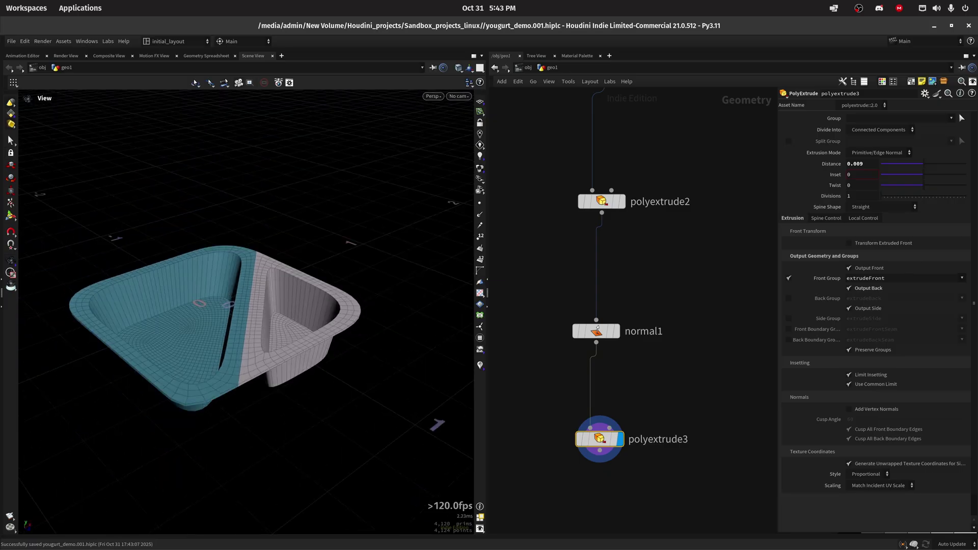
Step: Append a Null node after polyextrude3 and display it
middle_drag(667, 423, 645, 304)
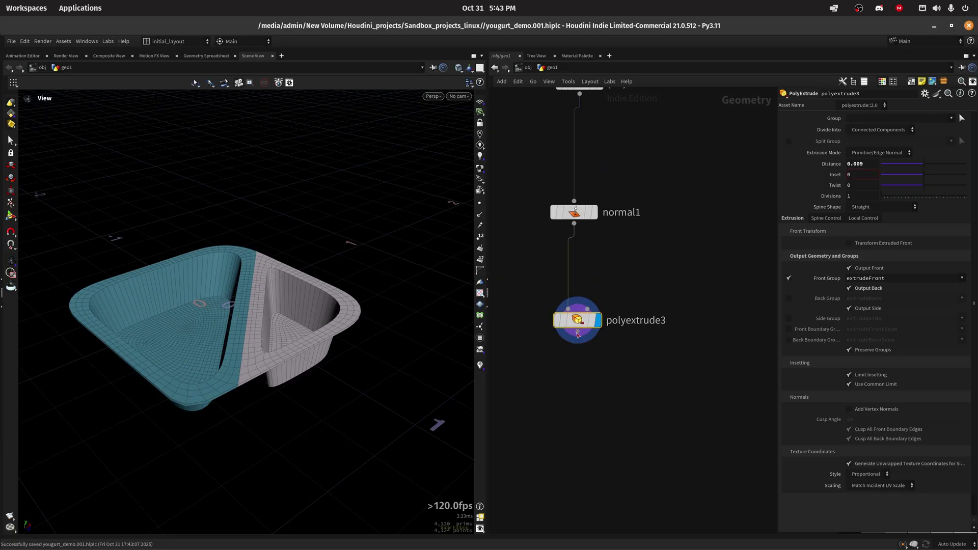
drag(577, 337, 581, 441)
text(null)
key(Return)
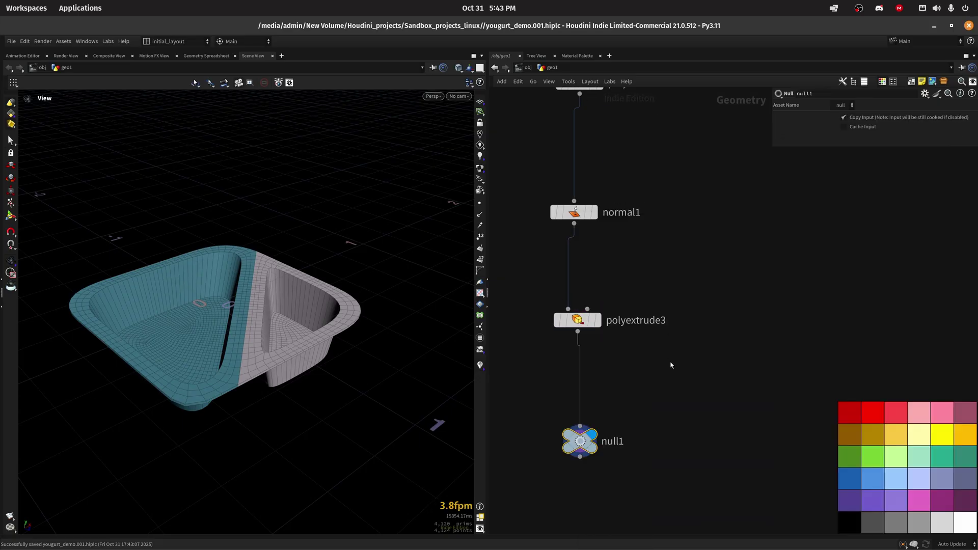
middle_drag(671, 371, 661, 308)
middle_drag(643, 410, 635, 363)
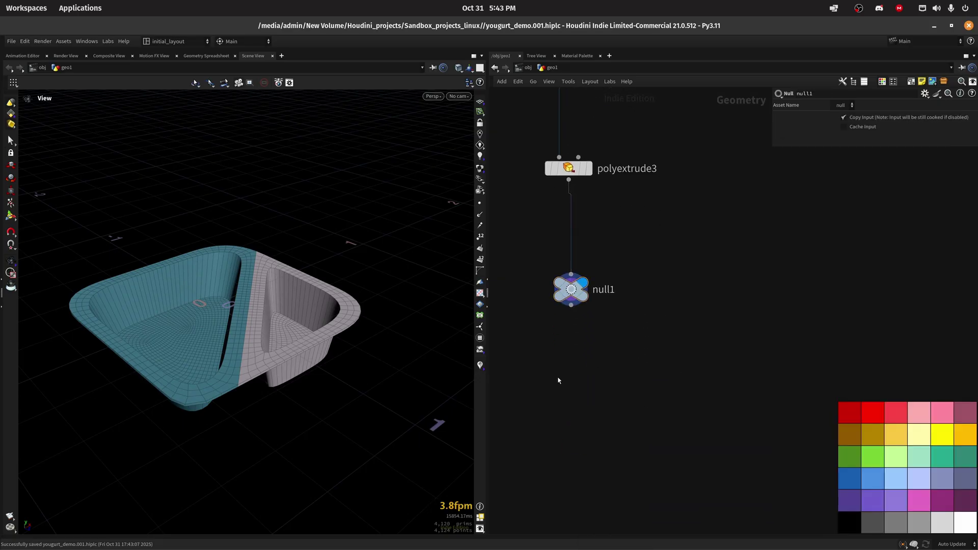
Step: Add a Group Promote node after null1 and display it
key(Tab)
text(gpro)
key(Return)
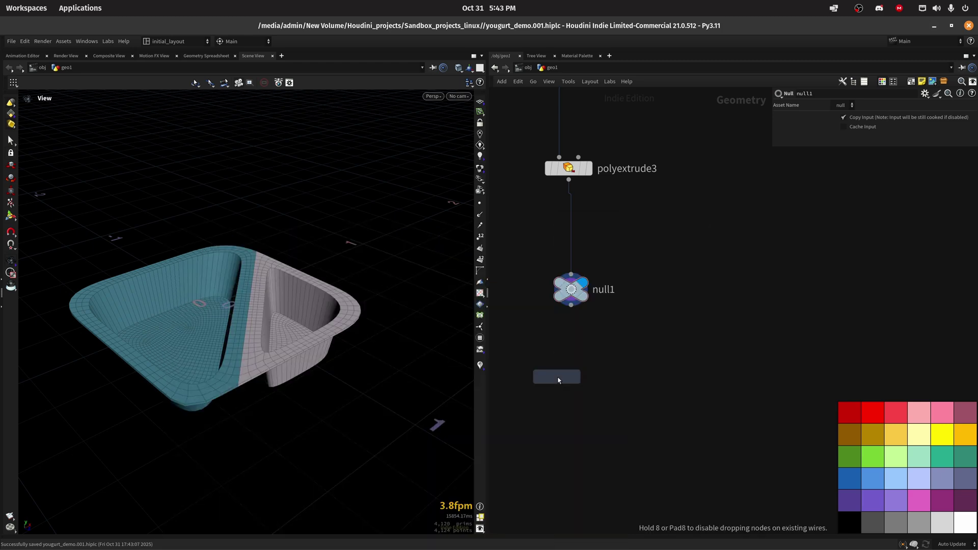
click(571, 383)
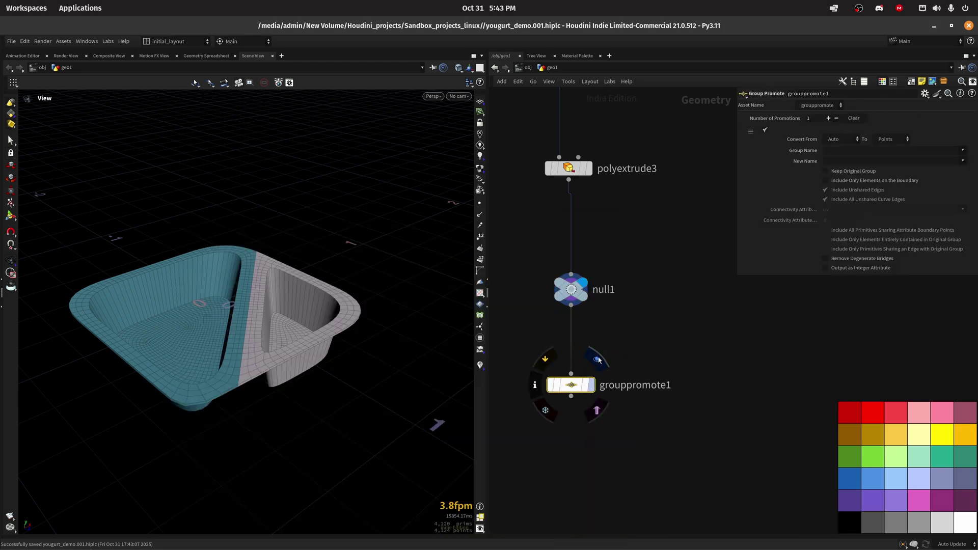
Step: Promote the boundry group to Primitives in grouppromote1 and inspect the divider between the compartments up close
click(963, 150)
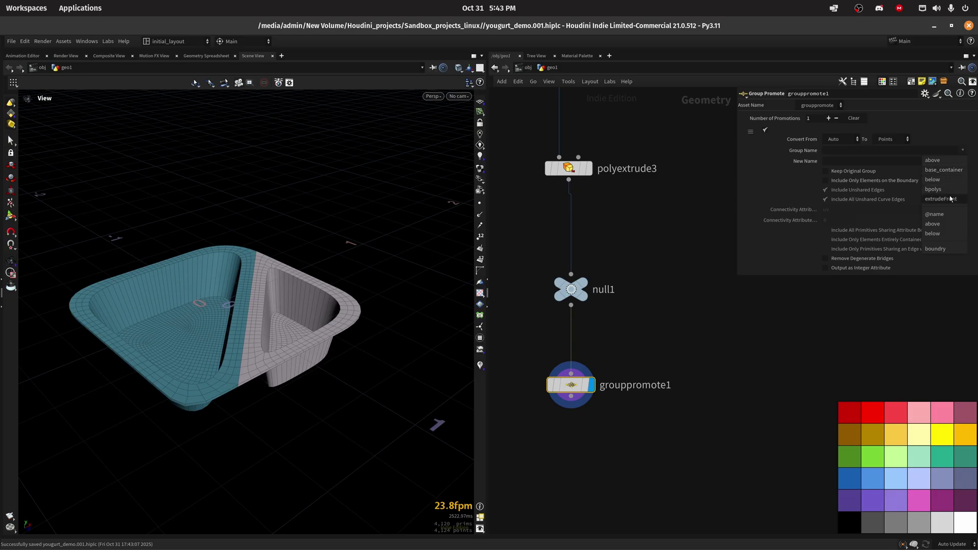
click(931, 250)
click(892, 139)
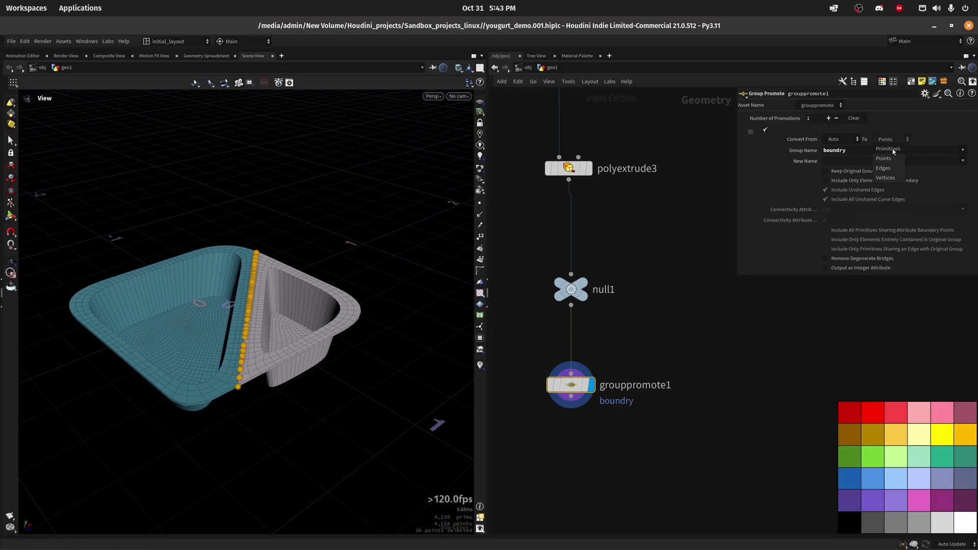
click(889, 149)
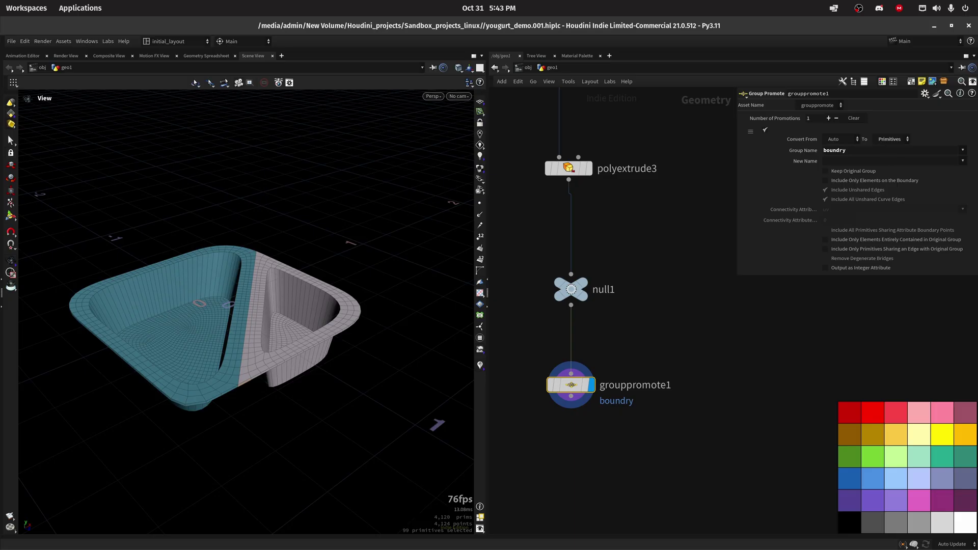
drag(336, 351, 341, 170)
right_drag(342, 170, 404, 218)
drag(404, 218, 315, 411)
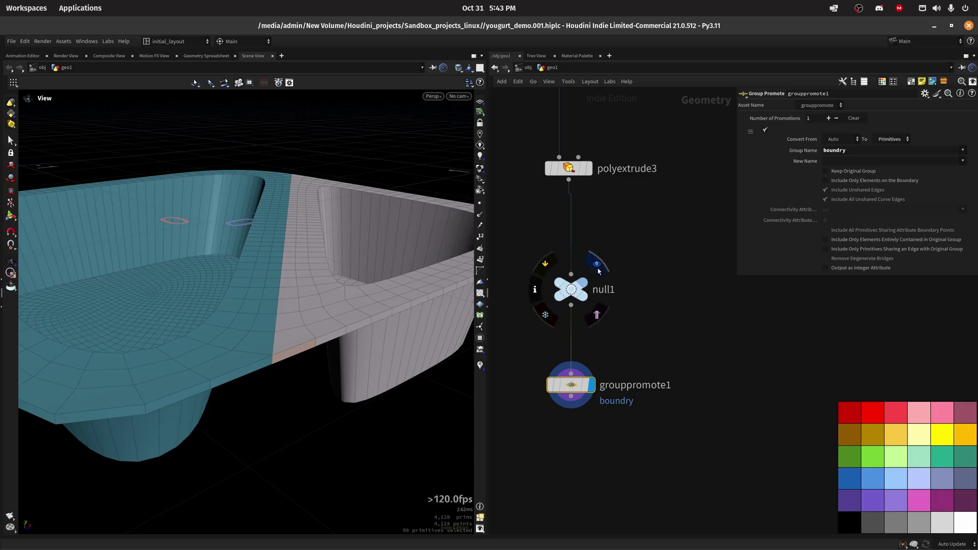
Step: Display null1 and examine its primitive, point and edge groups in the viewport group list, including boundry
click(597, 266)
click(480, 338)
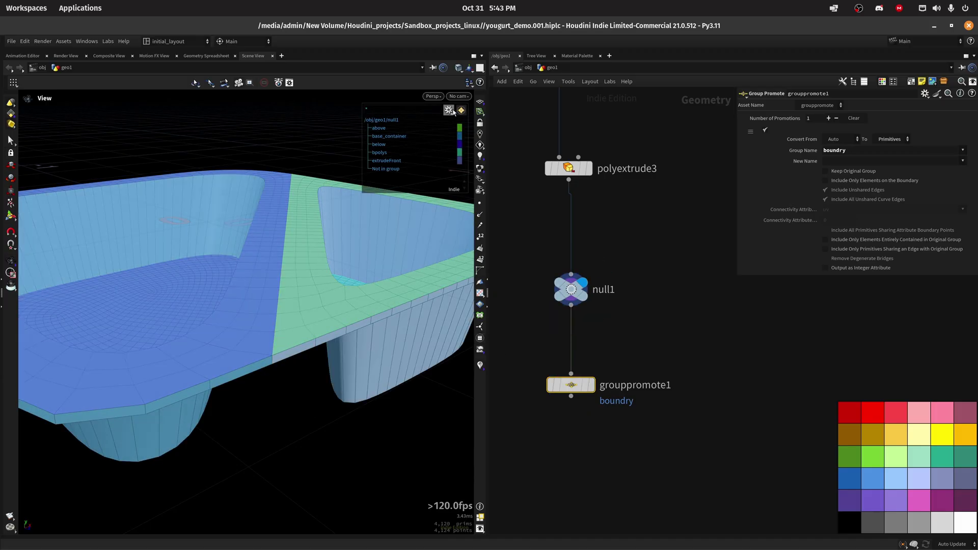
click(449, 111)
click(462, 139)
click(448, 110)
click(469, 152)
drag(343, 384, 333, 287)
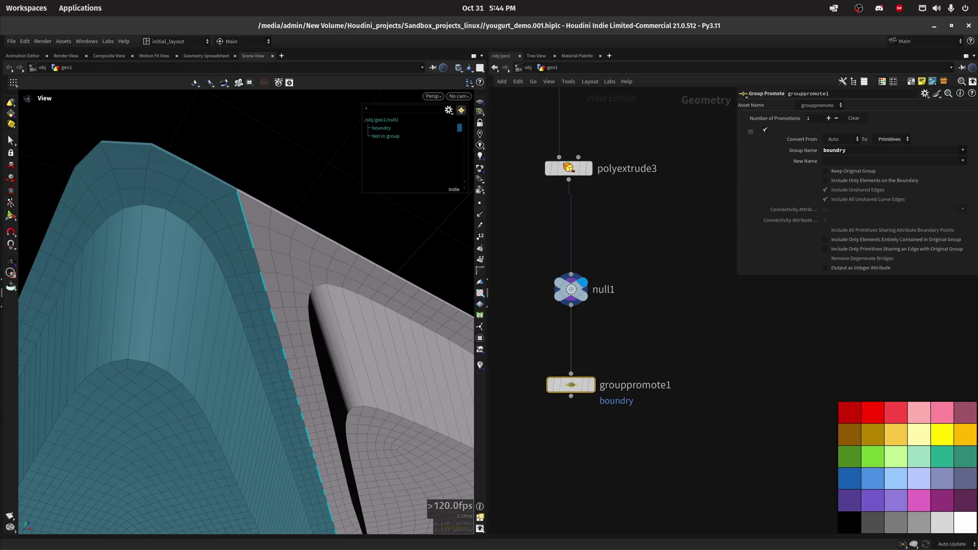
Step: Display groupfromattribboundary1 and change the boundry group's type to Points
scroll(634, 219, down, 10)
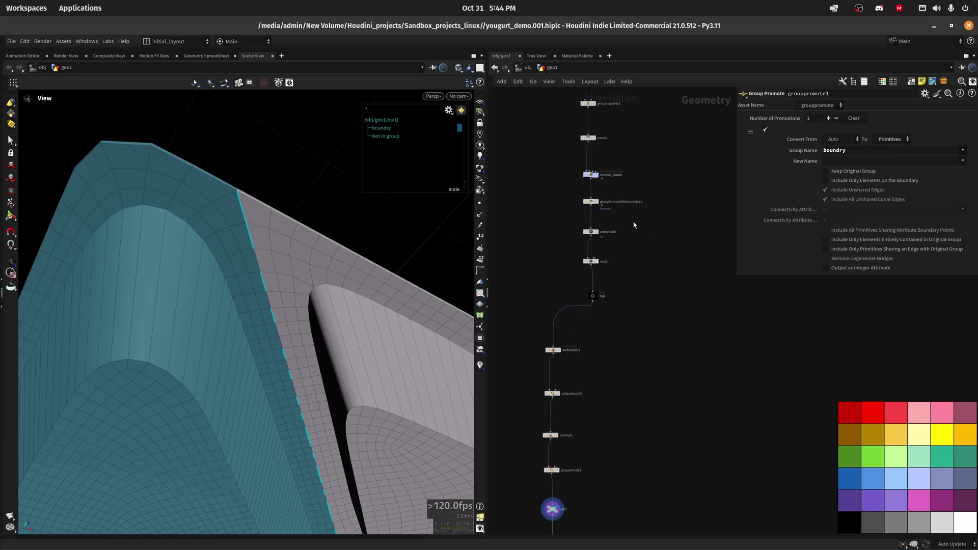
click(598, 262)
scroll(253, 337, down, 4)
drag(253, 337, 326, 403)
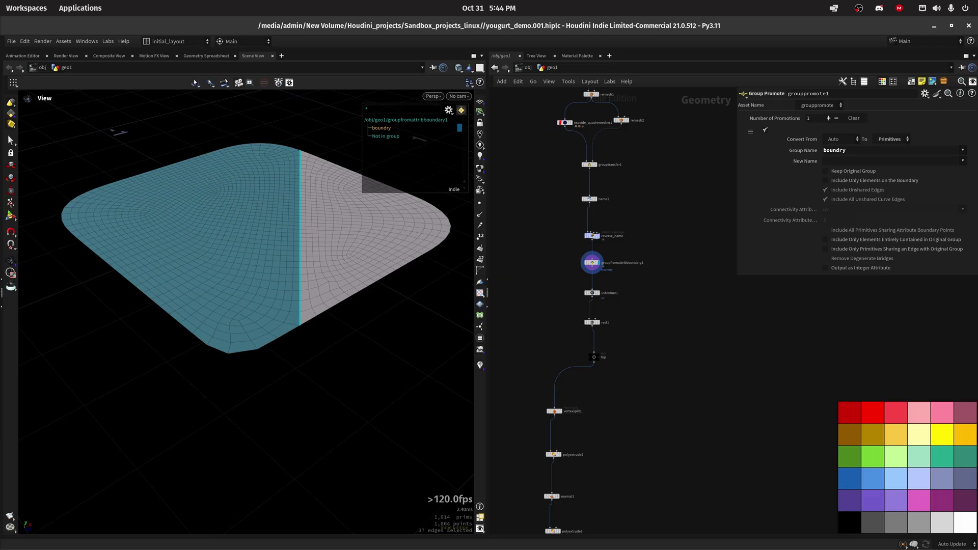
scroll(626, 239, up, 5)
click(566, 283)
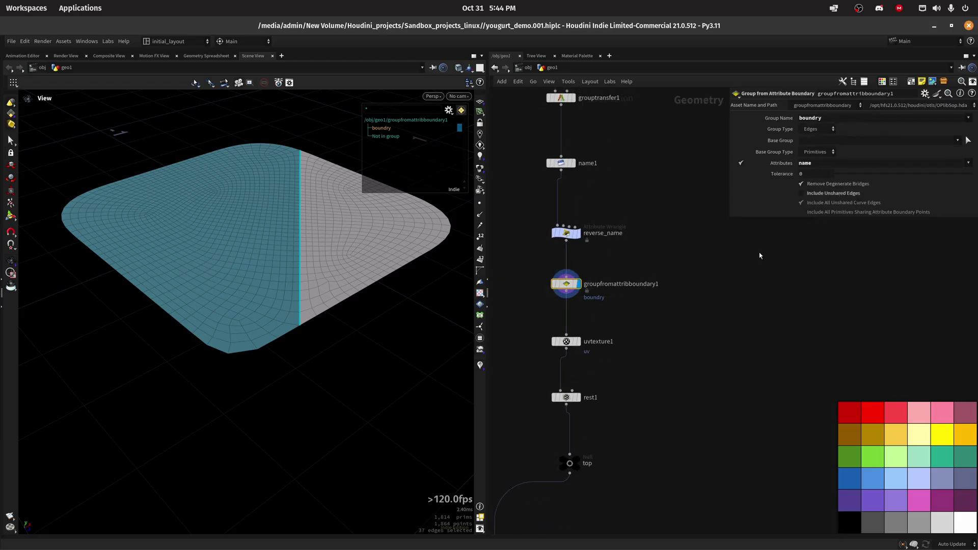
click(817, 129)
click(809, 147)
Step: Display polyextrude3 and check the boundry group among the point groups in the viewport group list
scroll(581, 331, down, 5)
scroll(579, 358, up, 4)
click(571, 357)
middle_drag(605, 380, 614, 347)
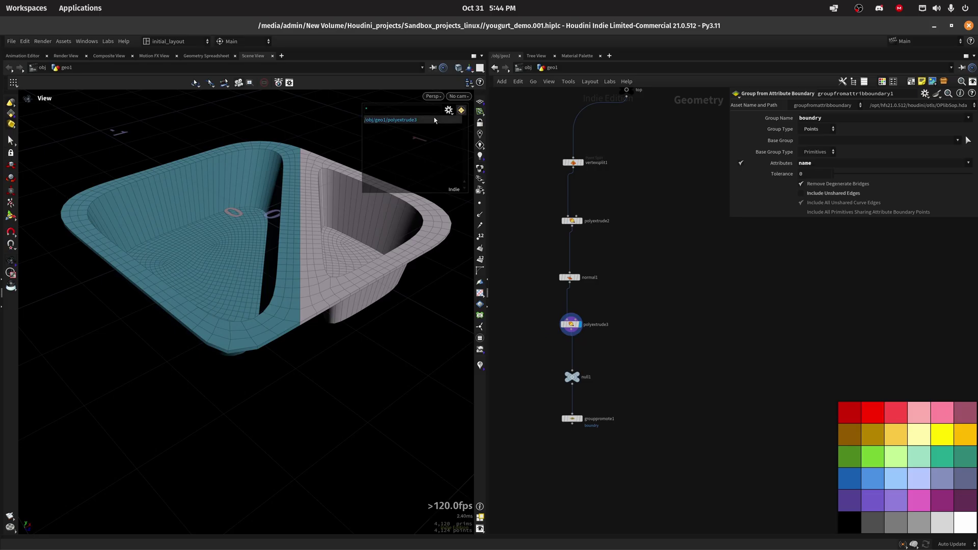
click(448, 111)
click(461, 139)
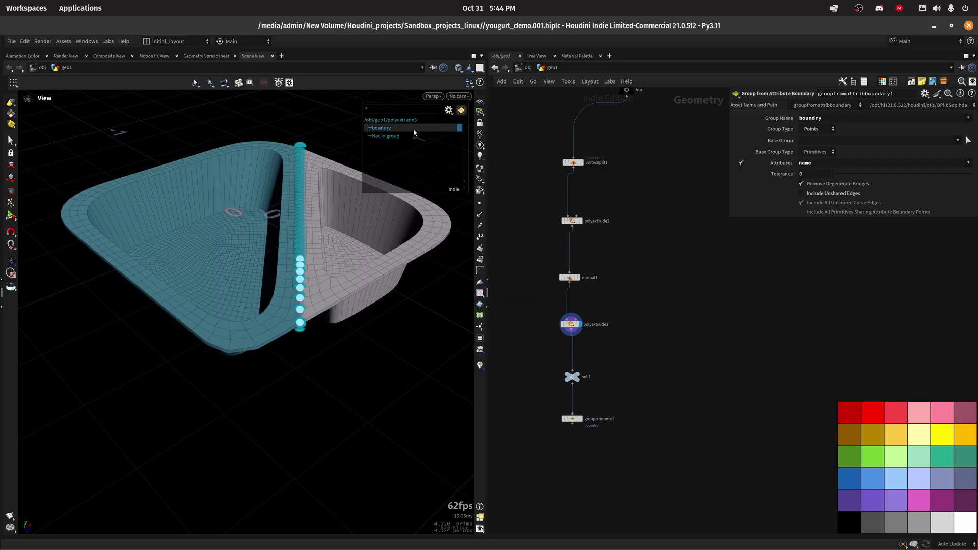
Step: Display null1 followed by grouppromote1 to examine the promoted boundry primitives along the divider
scroll(579, 372, up, 3)
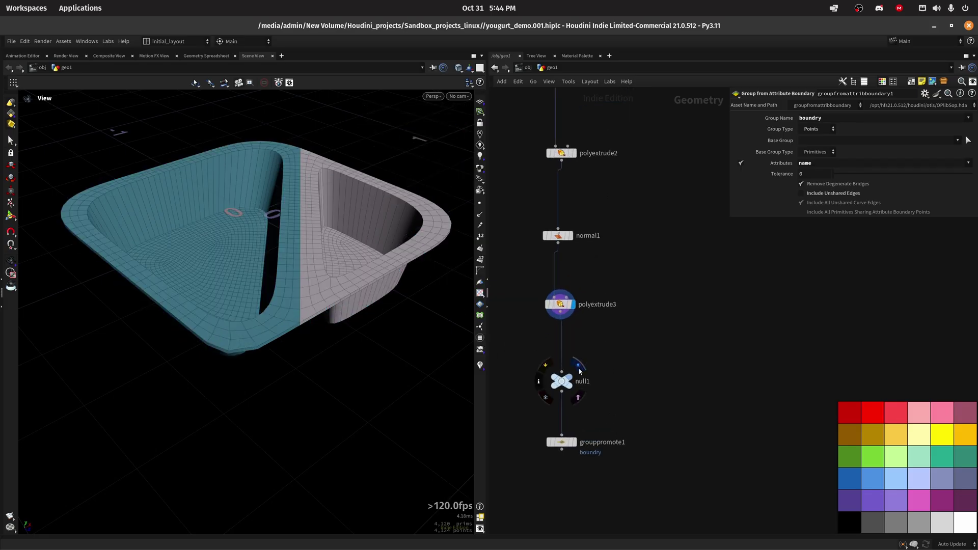
click(579, 370)
middle_drag(583, 376, 588, 329)
click(582, 379)
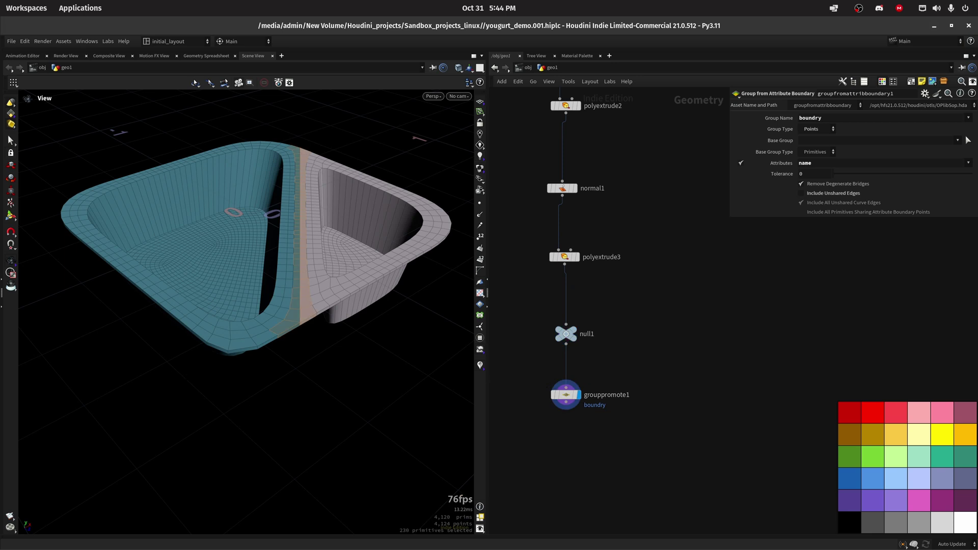
Step: Add a Group Expand node after grouppromote1 and display it
middle_drag(652, 279, 660, 222)
key(Tab)
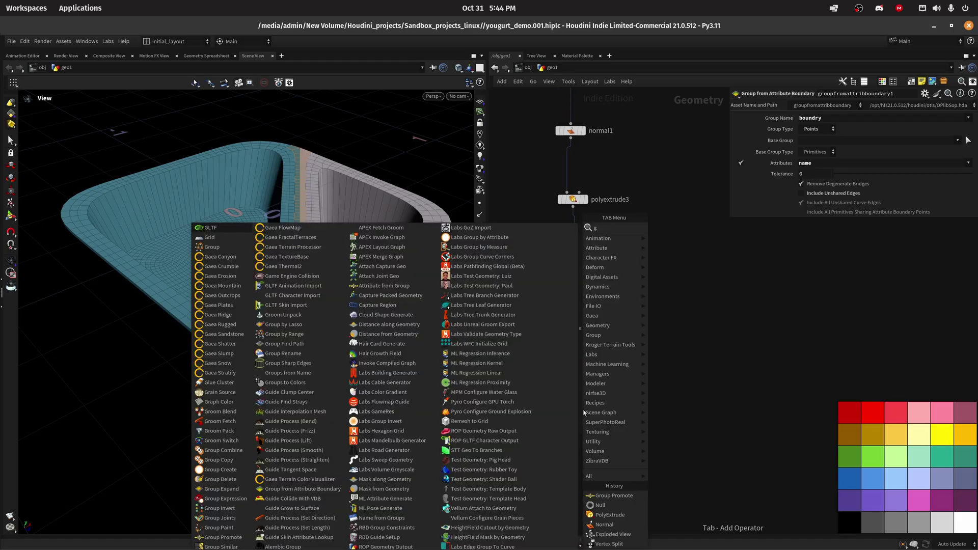
text(gex)
key(Return)
click(585, 410)
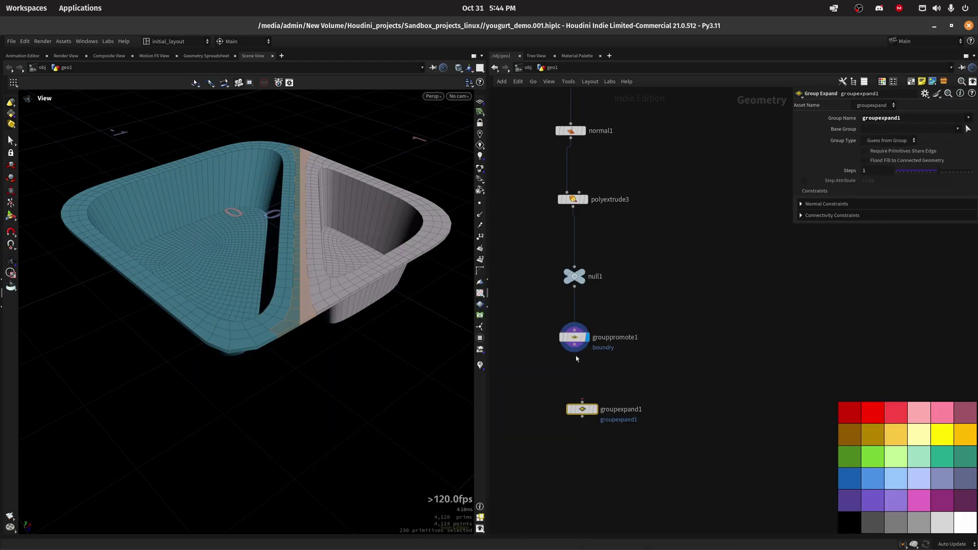
Step: Set both the group name and the base group of groupexpand1 to boundry, and save the scene
click(958, 129)
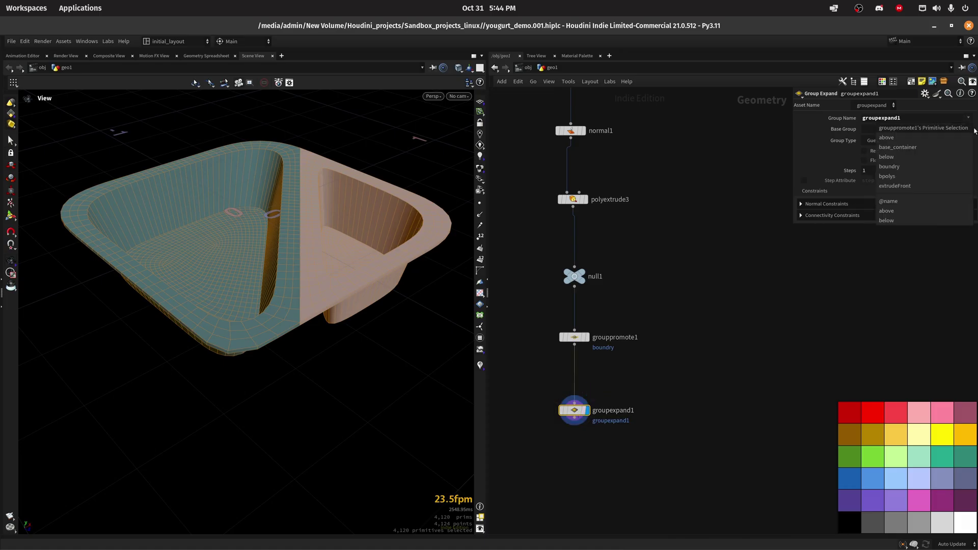
click(910, 167)
click(959, 129)
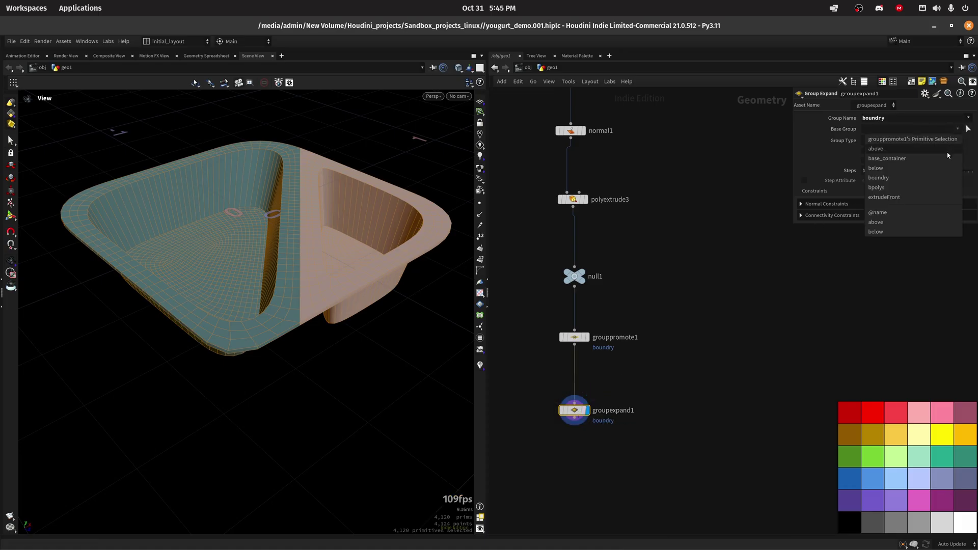
click(912, 178)
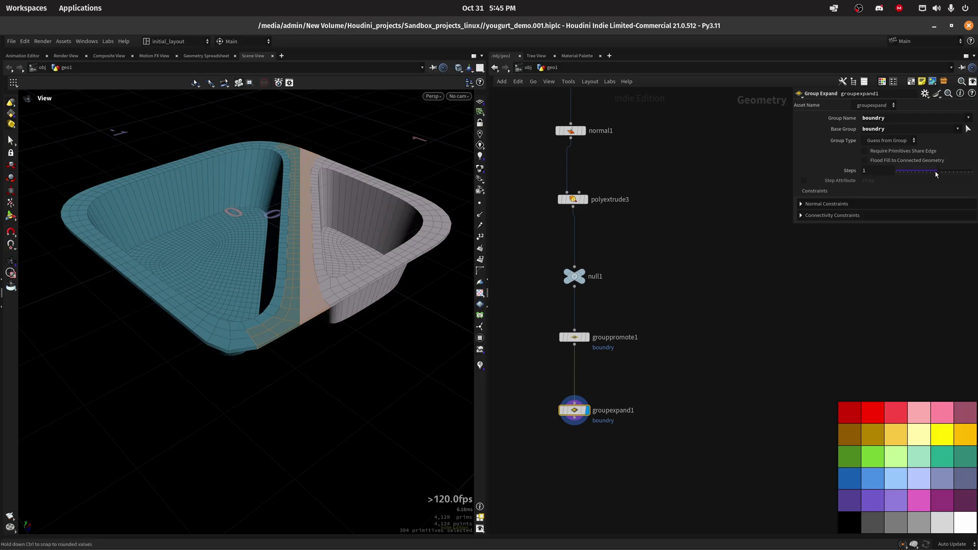
key(ctrl+s)
Step: Duplicate groupexpand1 below itself as a second Group Expand node and lower the copy's Steps value
middle_drag(583, 478, 600, 370)
alt+drag(586, 314, 589, 387)
drag(357, 310, 281, 177)
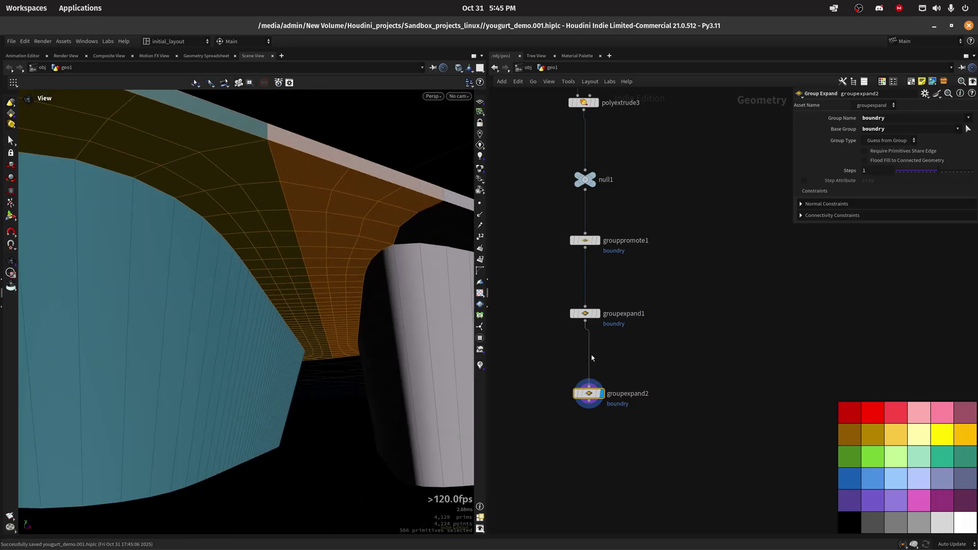
drag(943, 173, 923, 184)
key(shift+w)
mouse_move(329, 176)
mouse_down()
mouse_move(299, 219)
mouse_move(323, 229)
mouse_up()
Step: Add an Exploded View node, connect it after groupexpand2, and display it shaded
middle_drag(533, 482, 563, 410)
key(Tab)
text(expl)
key(Return)
click(562, 415)
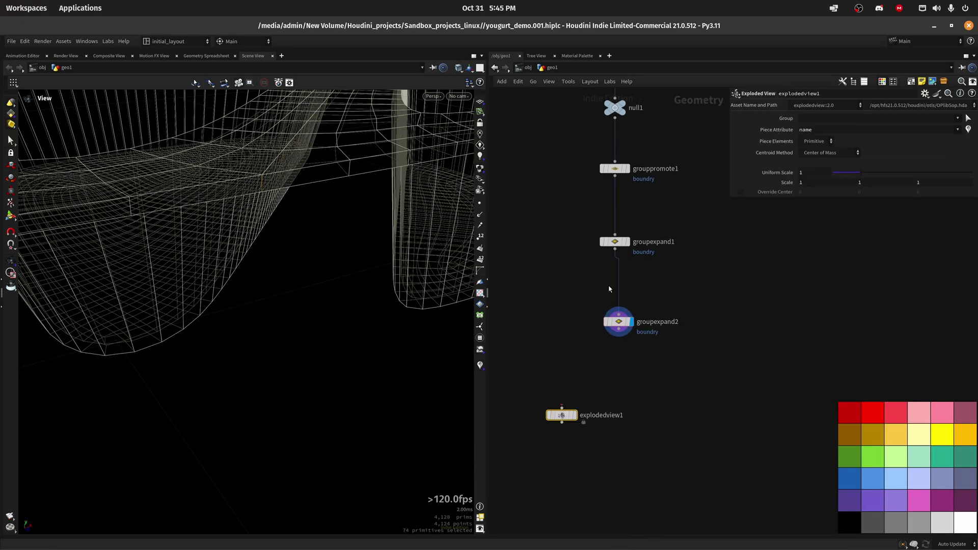
drag(618, 332, 562, 407)
click(574, 415)
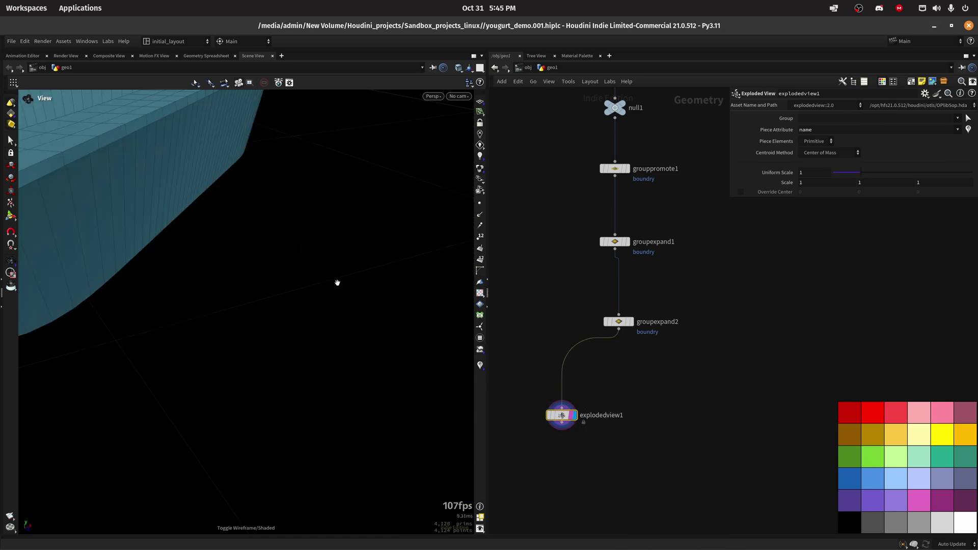
Step: Move explodedview1 onto the wire between groupexpand1 and groupexpand2, and display groupexpand2
drag(565, 414, 618, 280)
click(632, 321)
click(625, 281)
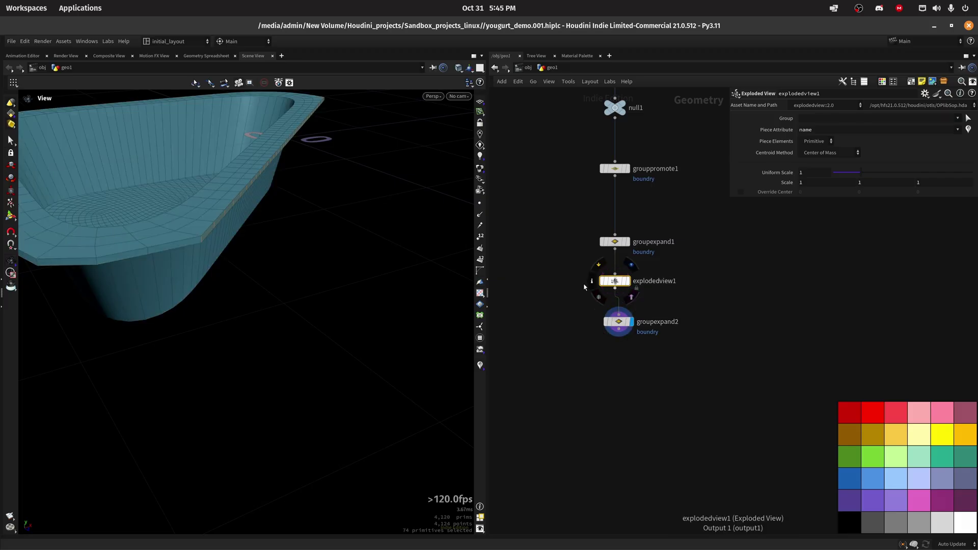
Step: Delete the Exploded View node between groupexpand1 and groupexpand2
drag(250, 273, 237, 318)
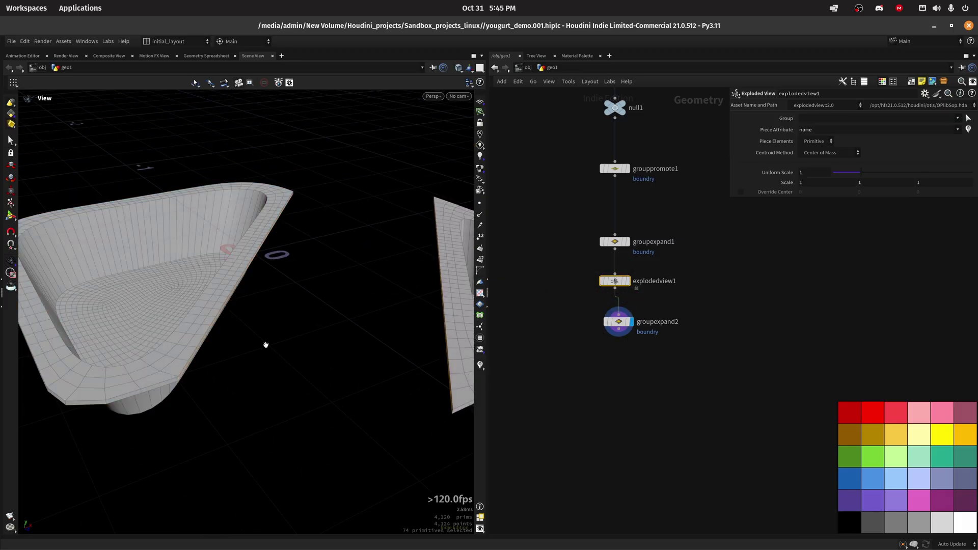
alt+drag(261, 350, 349, 325)
key(Delete)
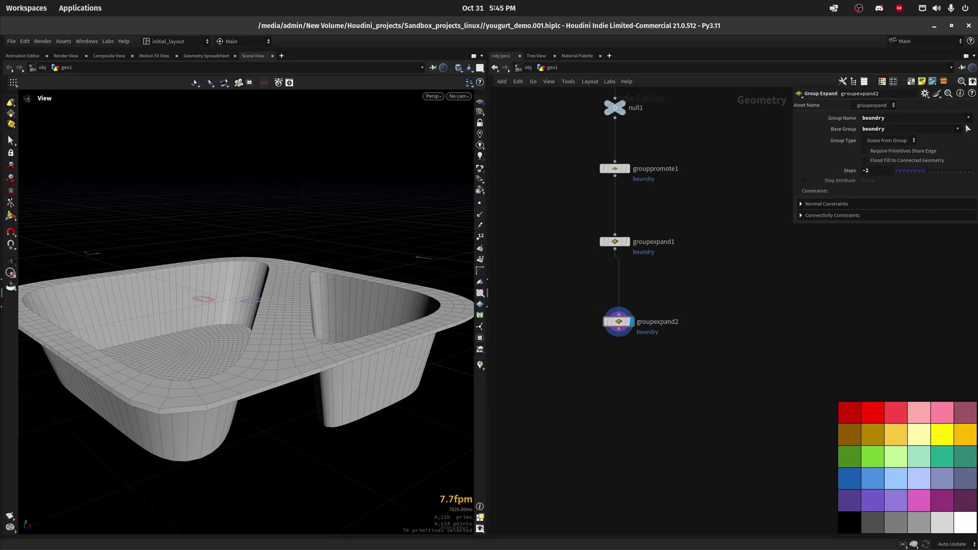
Step: Add a PolyBevel node below groupexpand2, connect groupexpand2 to its first input, and display it
scroll(612, 383, up, 3)
key(Tab)
text(pbeve)
key(Return)
click(624, 390)
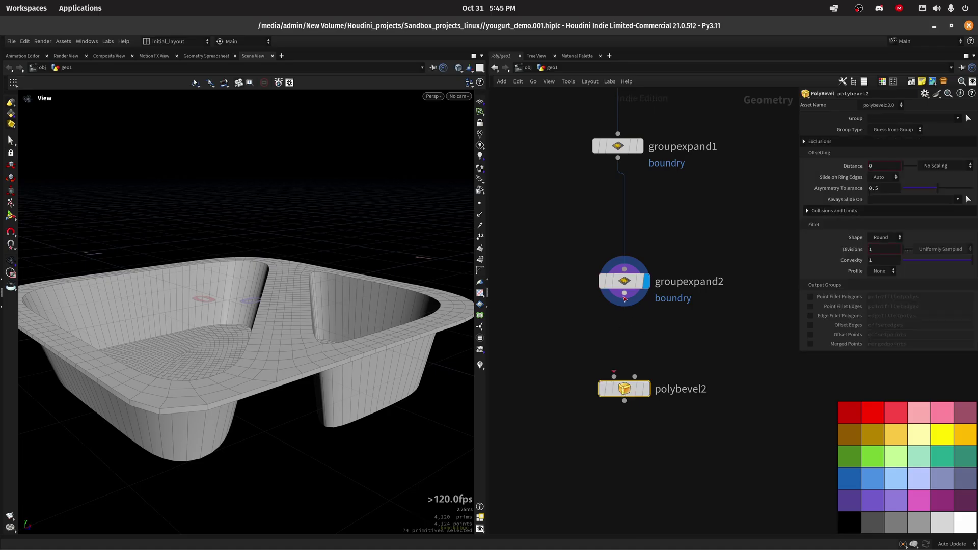
click(647, 388)
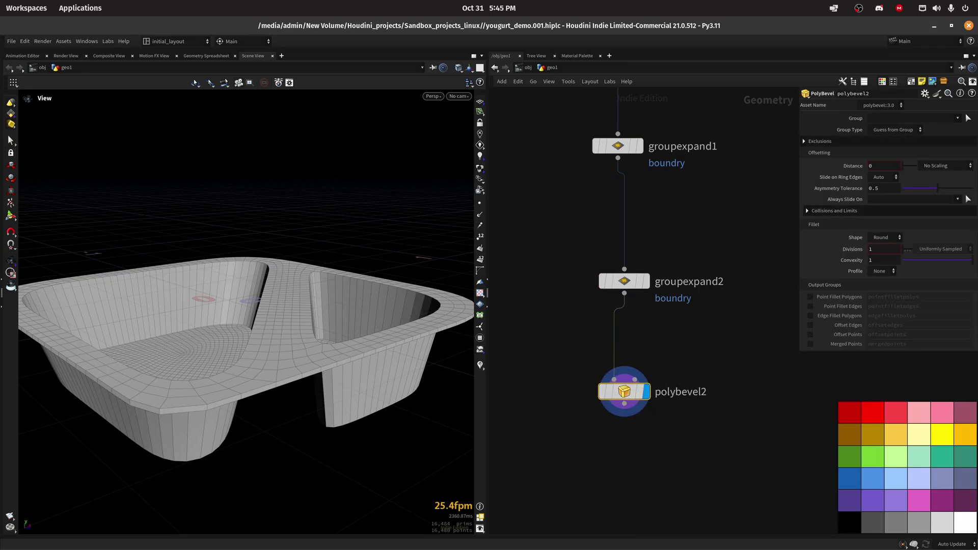
Step: Set polybevel2's distance to 0.0005 and make it ignore flat edges with a maximum normal angle of 59
drag(877, 167, 742, 202)
text(0.0005)
key(Return)
click(851, 142)
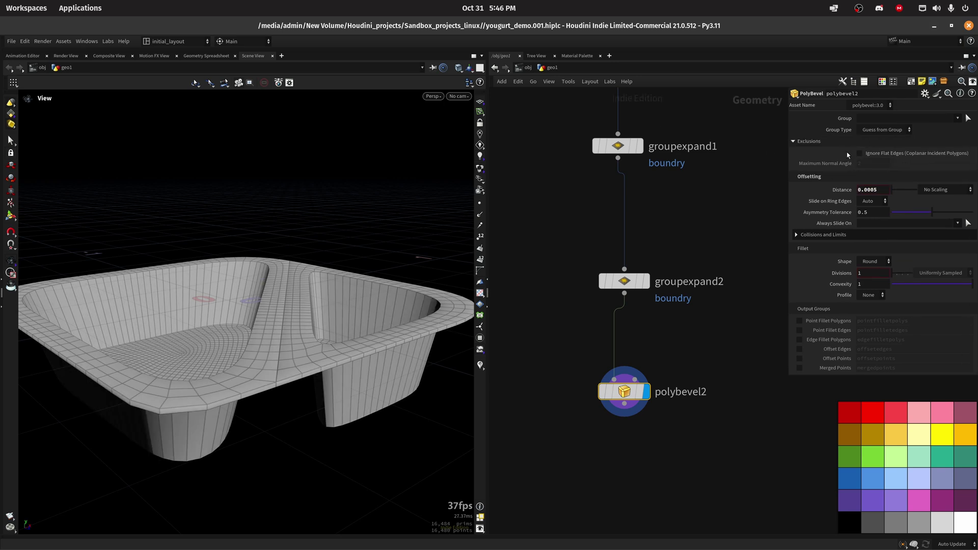
click(877, 154)
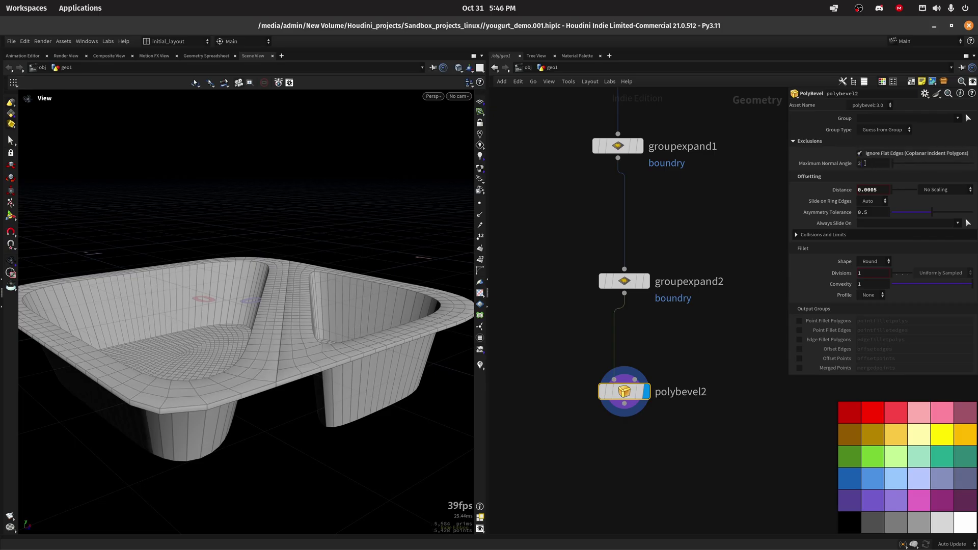
text(59)
key(Return)
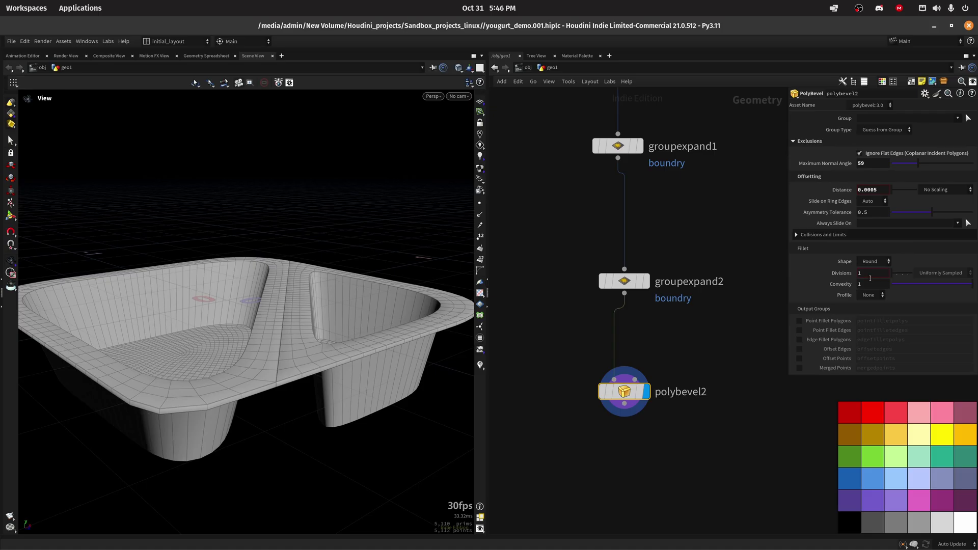
Step: Set polybevel2's fillet divisions to 2, inspect the beveled rim and divider, and save the scene
click(870, 275)
text(2)
key(Return)
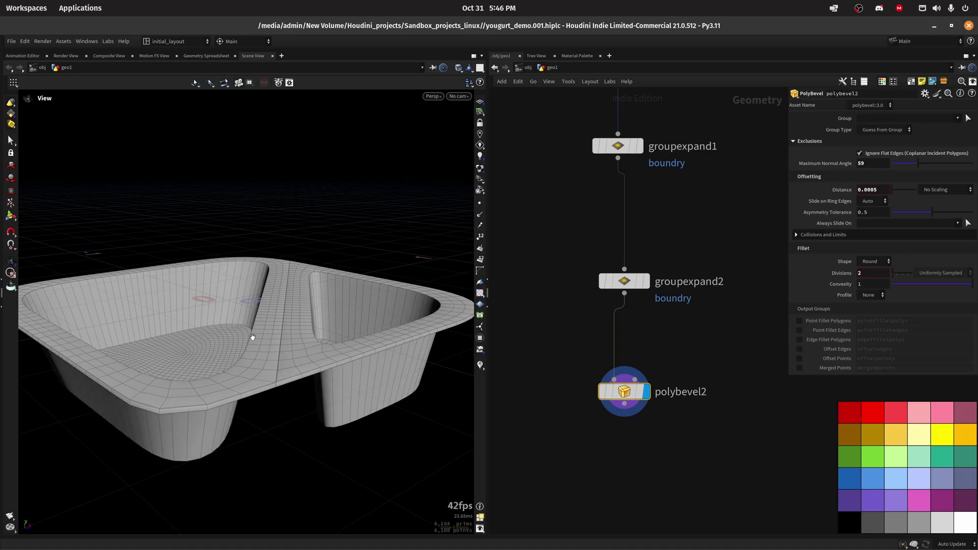
scroll(282, 379, up, 3)
scroll(410, 343, up, 5)
drag(365, 319, 256, 335)
scroll(400, 350, down, 3)
key(ctrl+s)
Step: Add a Crease node connected after polybevel2 and display it
middle_drag(625, 479, 615, 383)
click(621, 403)
key(Tab)
text(cr)
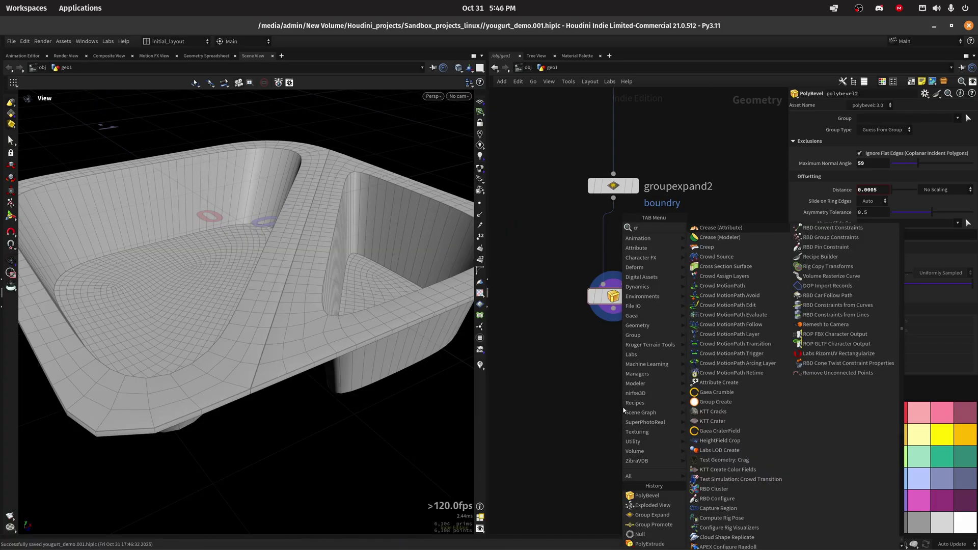
text(eas)
key(Return)
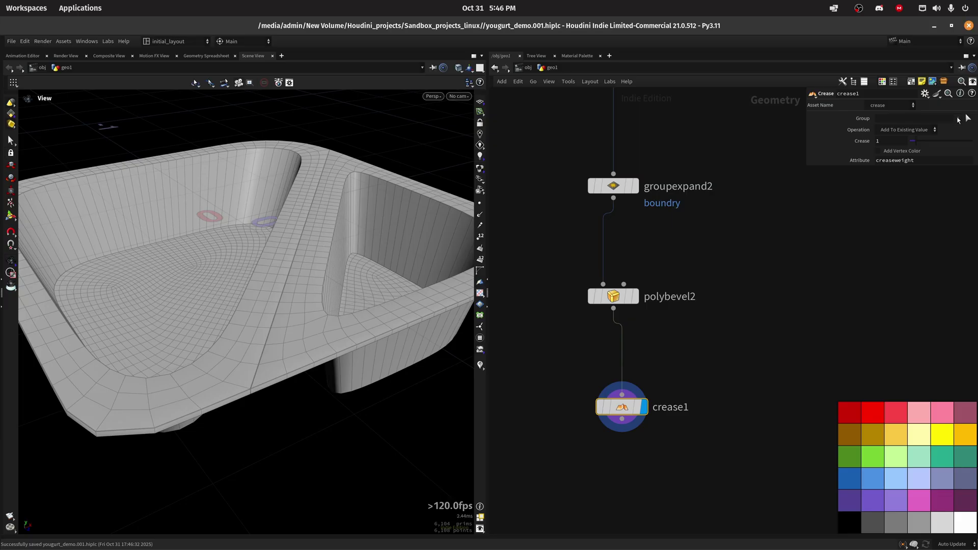
Step: Restrict crease1 to the boundry group and set its crease value to 10
click(958, 118)
click(939, 158)
click(892, 143)
text(0)
key(Return)
Step: Add a Subdivide node connected after crease1 and display it
middle_drag(649, 372, 643, 255)
key(Tab)
text(su)
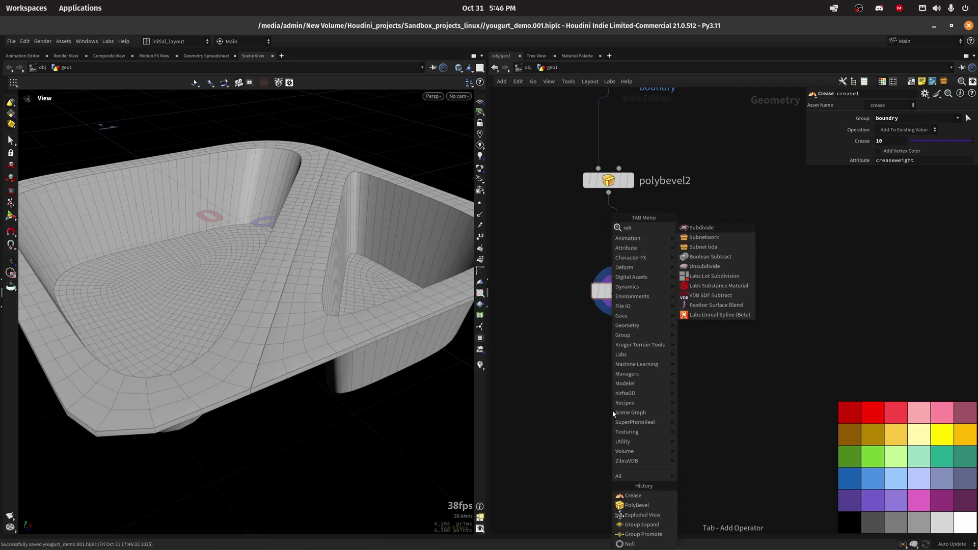
key(Return)
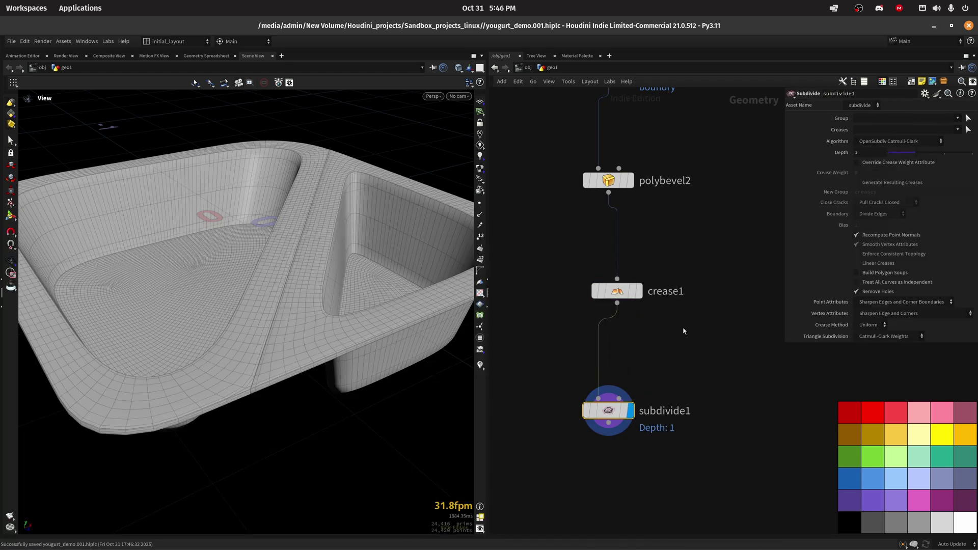
Step: Bypass crease1 and re-enable it to compare its effect on the subdivided divider seam
drag(345, 358, 308, 351)
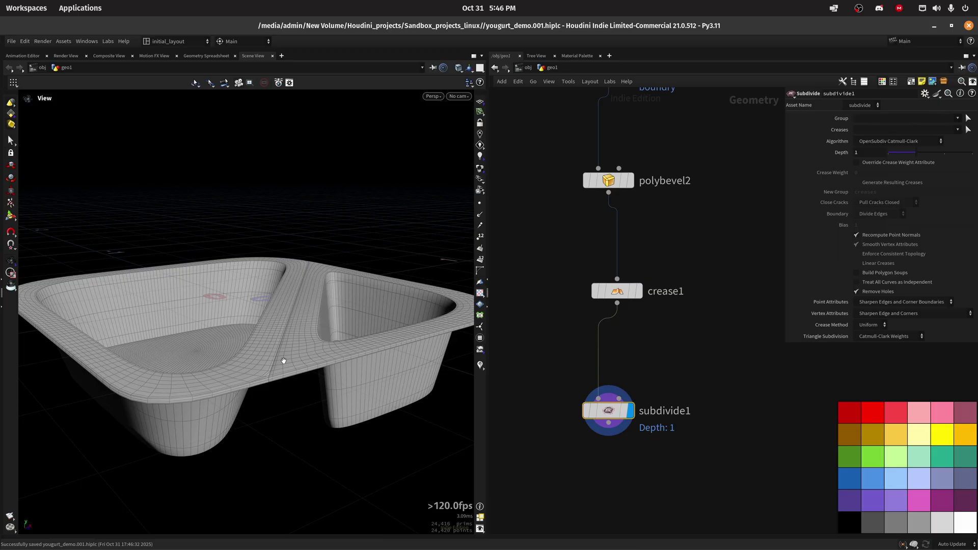
click(591, 270)
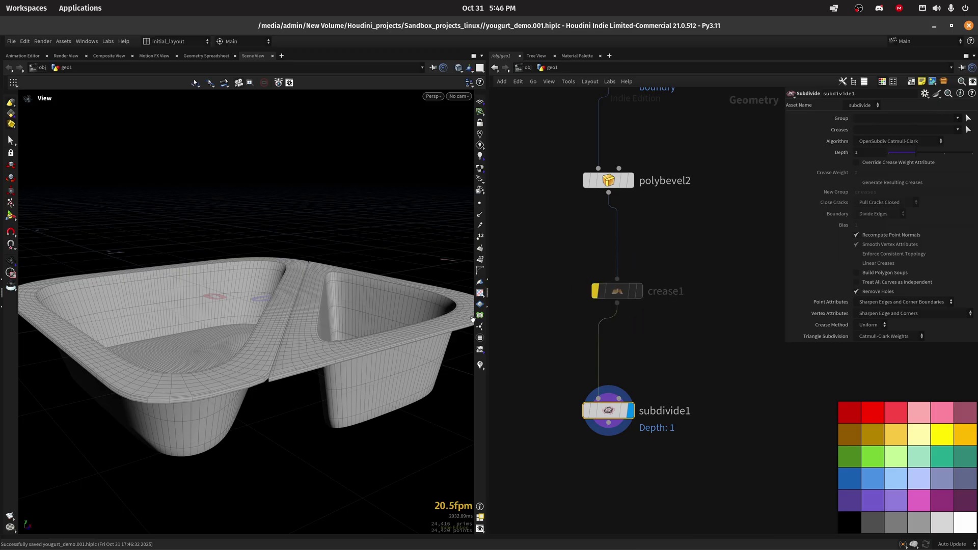
click(595, 291)
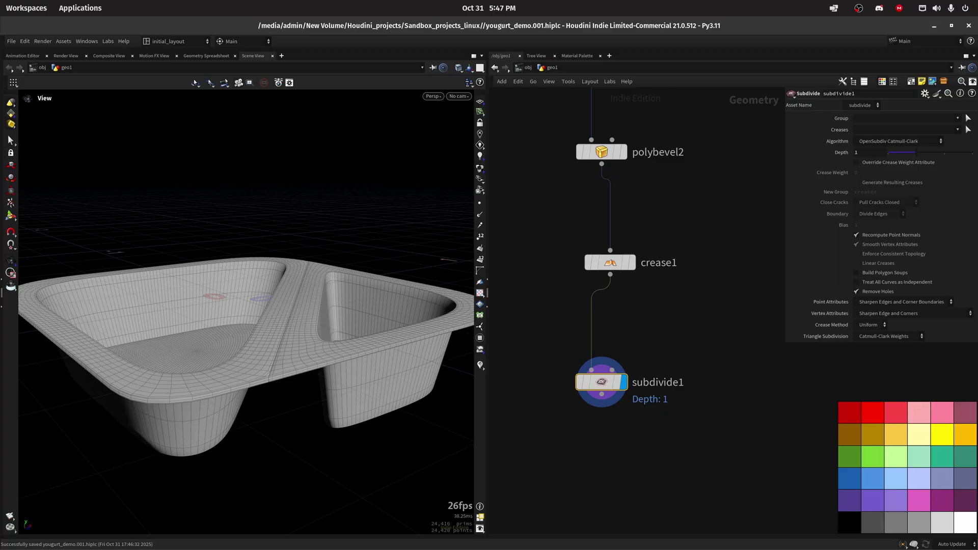
Step: Add a Normal node below subdivide1, connect it, and display it
scroll(640, 301, down, 3)
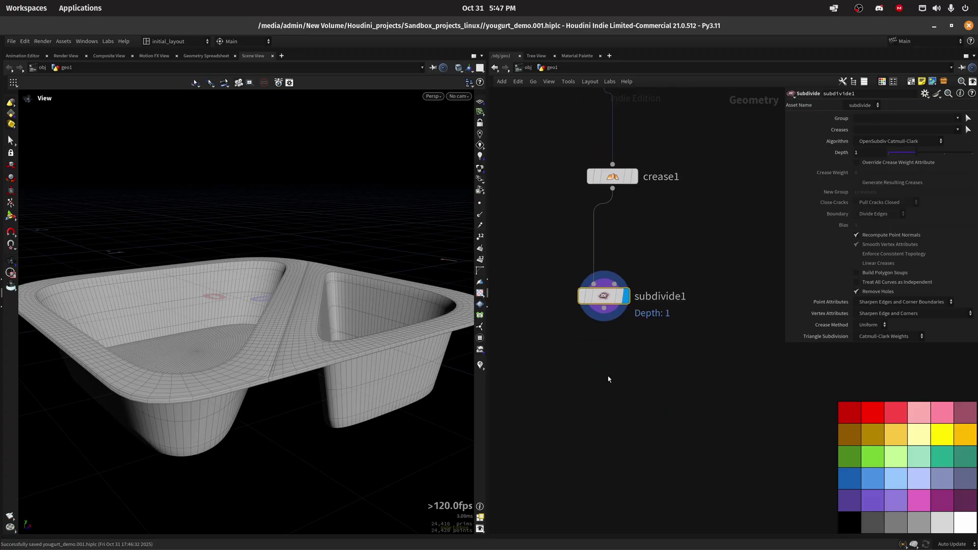
key(Tab)
text(normal)
key(Return)
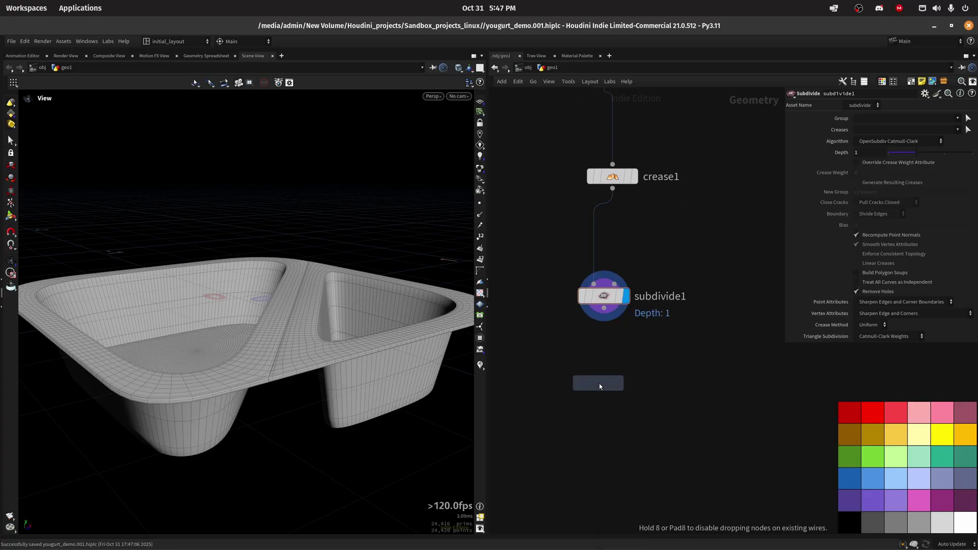
click(599, 384)
drag(601, 312, 604, 386)
click(620, 384)
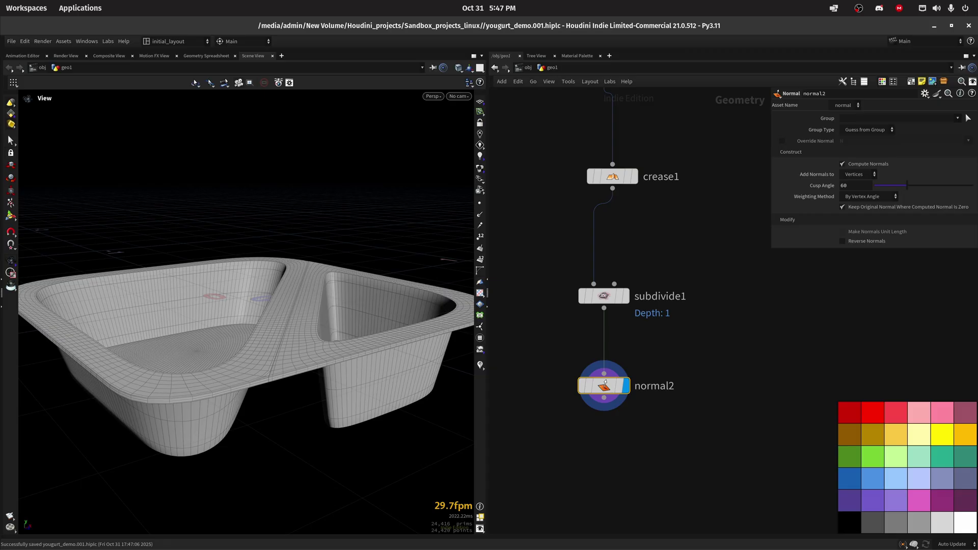
Step: Add a Null node connected after normal2, display it, and rename it Out_container
click(603, 398)
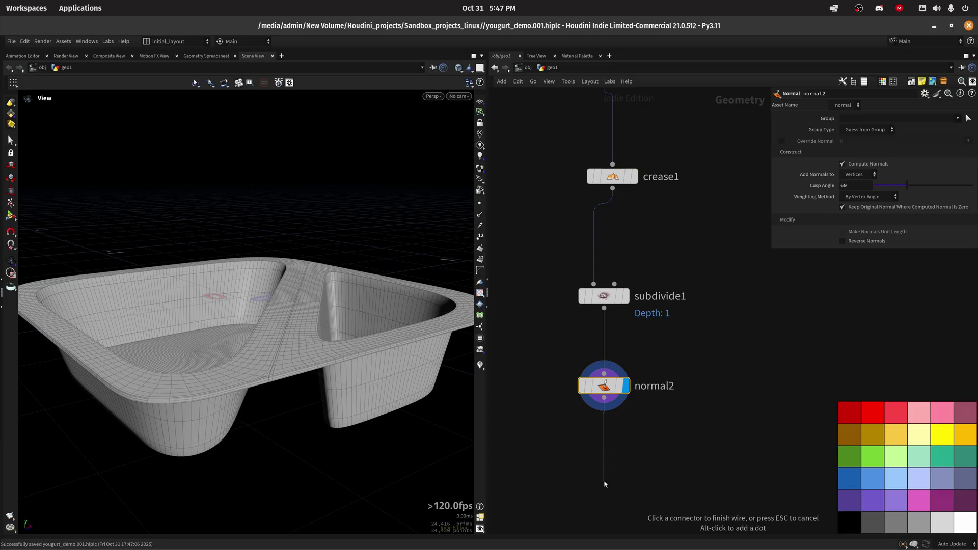
click(604, 481)
text(null)
key(Return)
click(616, 473)
middle_drag(643, 462, 644, 410)
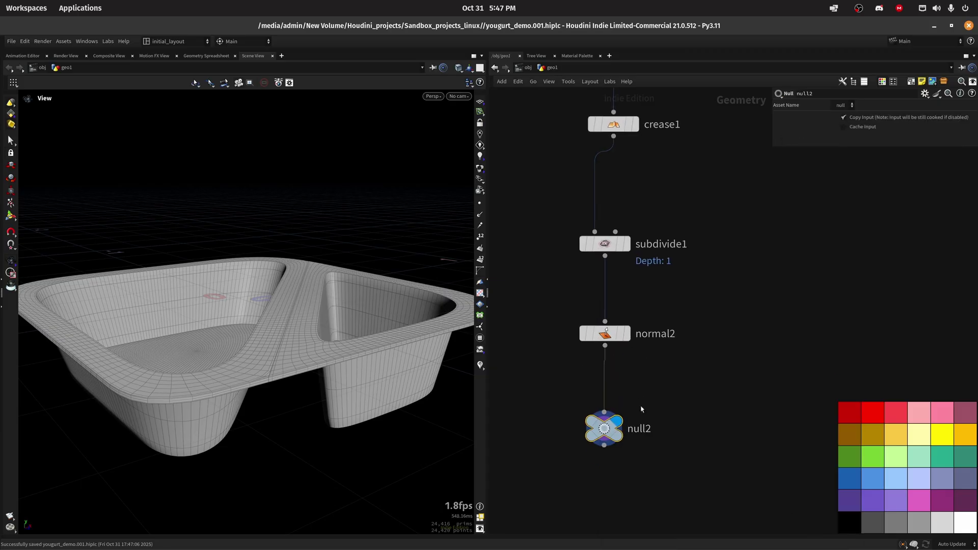
click(643, 429)
text(Out_container)
key(Return)
Step: Select the lower chain of nodes ending at Out_container and lay them out in an evenly spaced column
scroll(697, 362, down, 6)
middle_drag(774, 305, 674, 396)
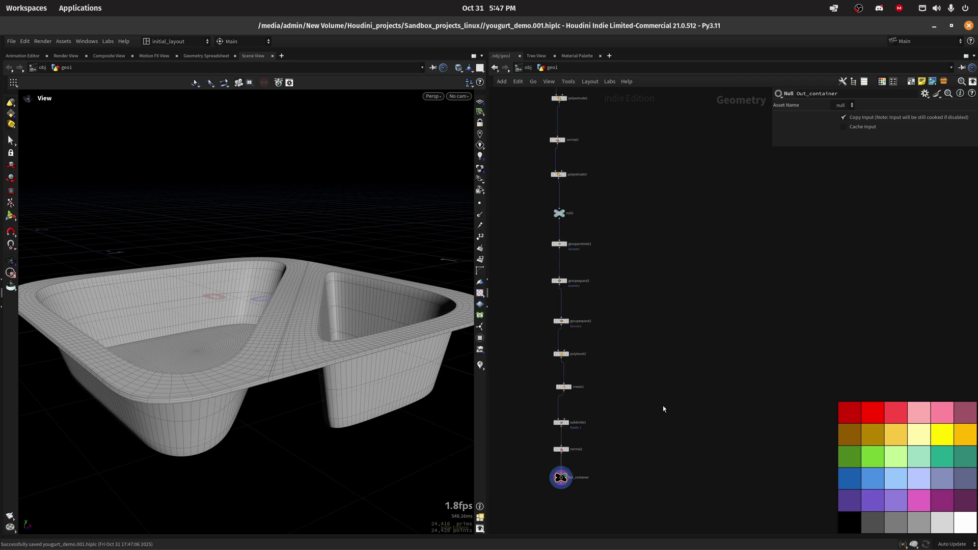
scroll(680, 377, down, 5)
middle_drag(708, 355, 634, 403)
scroll(665, 403, down, 3)
scroll(629, 387, up, 4)
drag(653, 483, 555, 233)
key(l)
click(653, 312)
scroll(643, 317, up, 5)
scroll(324, 375, down, 3)
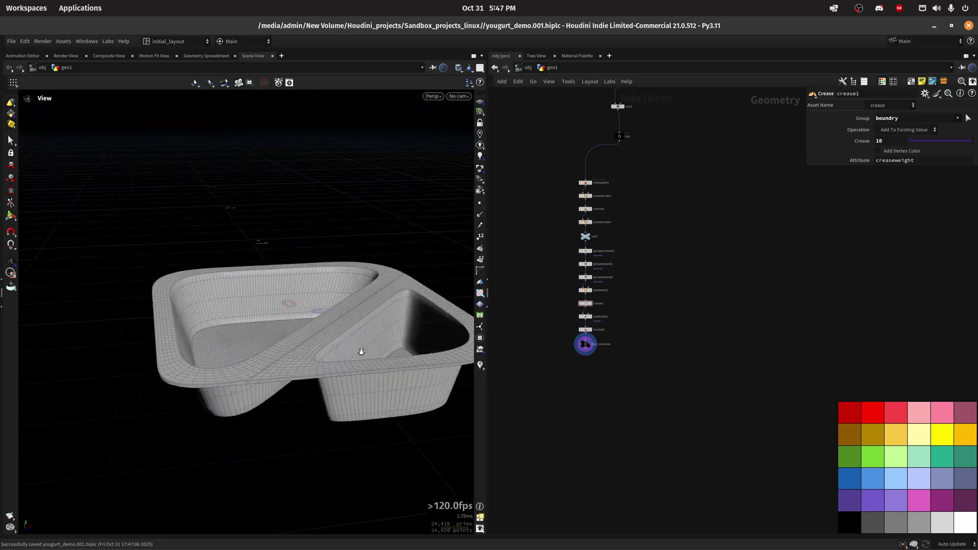